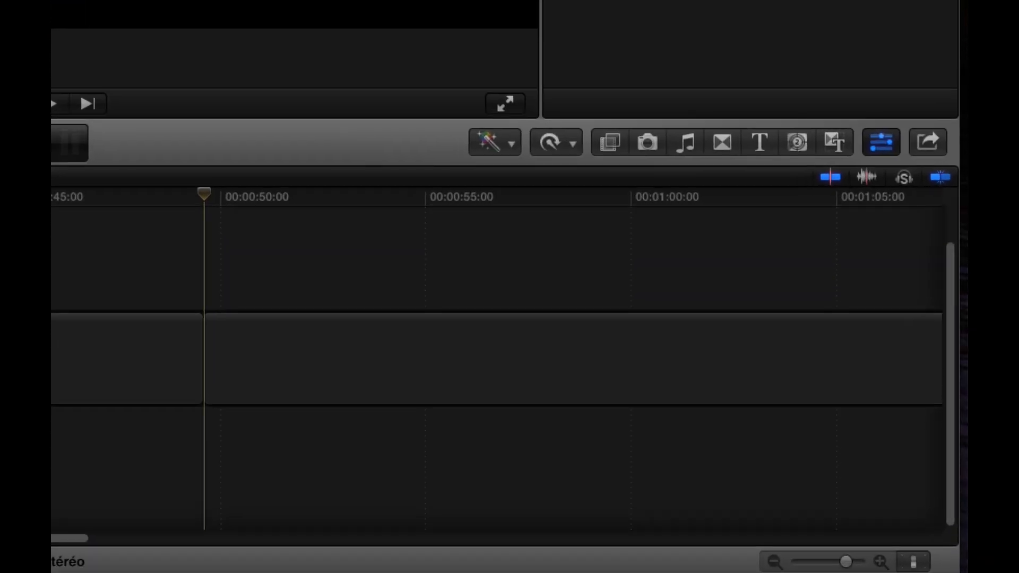
# Step: Show the Photo Montage generators in the effects browser and hide its category list
pyautogui.click(797, 141)
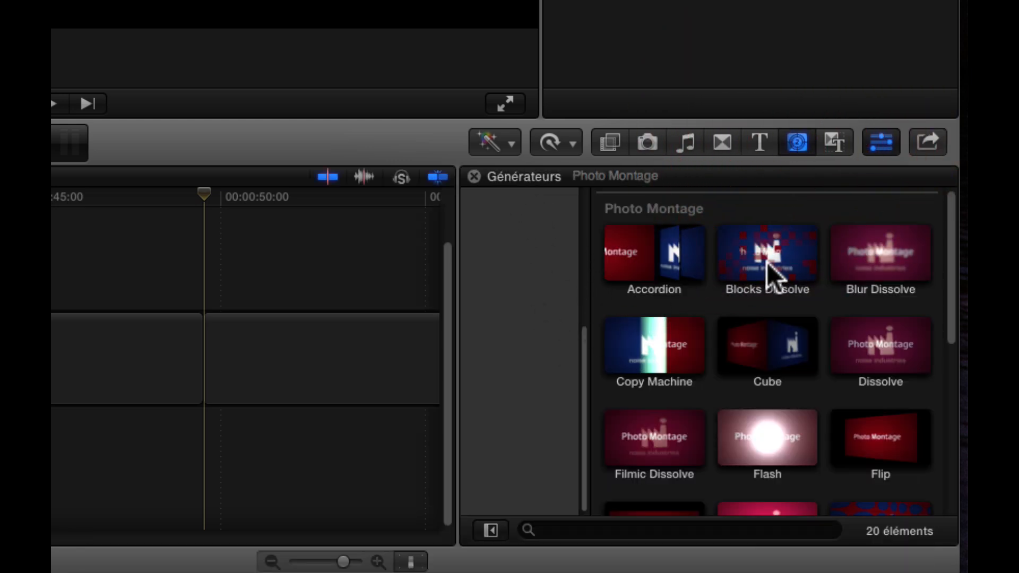
pyautogui.click(490, 530)
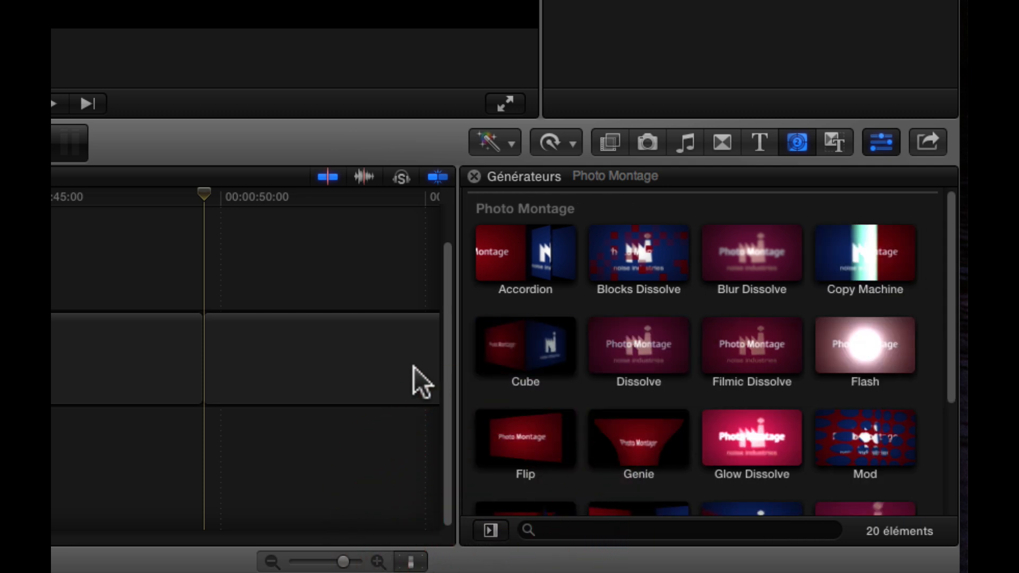
pyautogui.moveTo(952, 282); pyautogui.dragTo(963, 248)
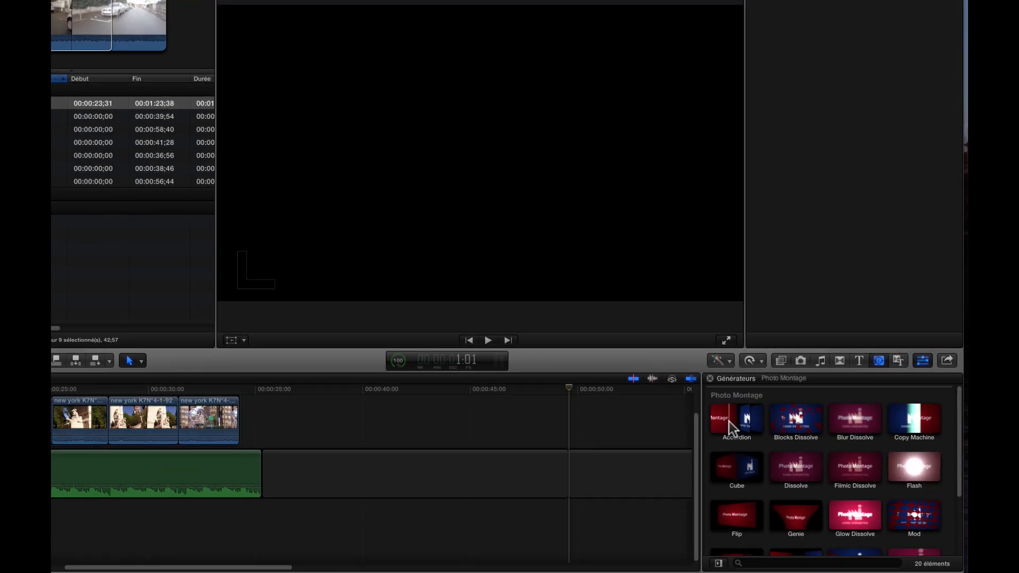
# Step: Place the Whoosh photo montage generator on the timeline at the playhead and move the playhead to about the clip's middle
pyautogui.click(740, 424)
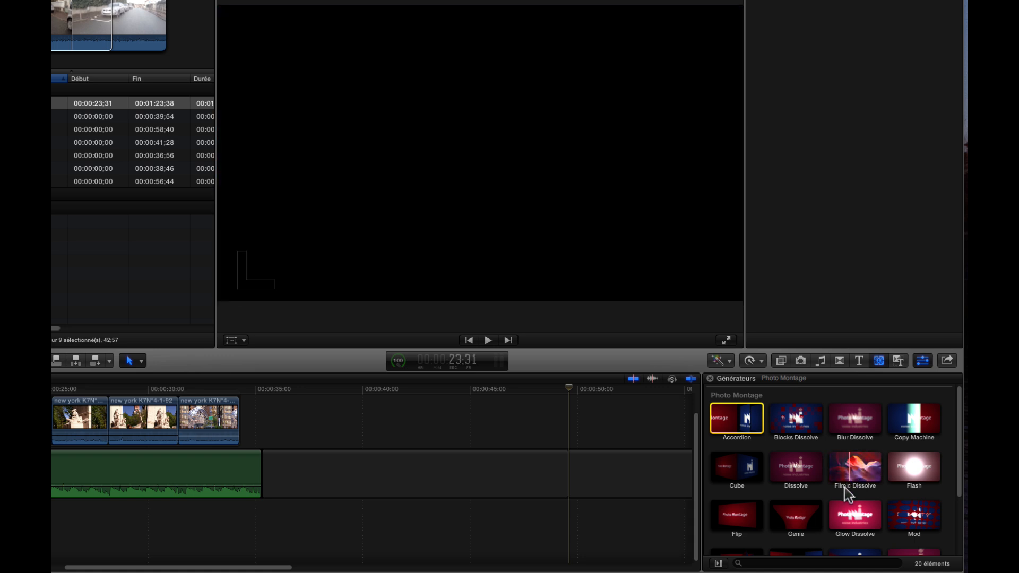
pyautogui.scroll(-4, 926, 527)
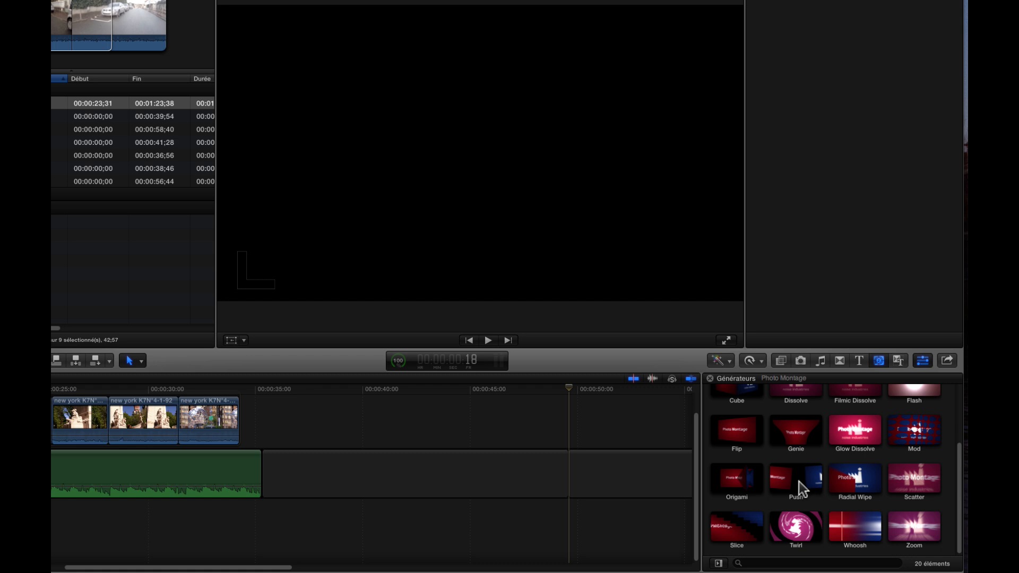
pyautogui.click(740, 531)
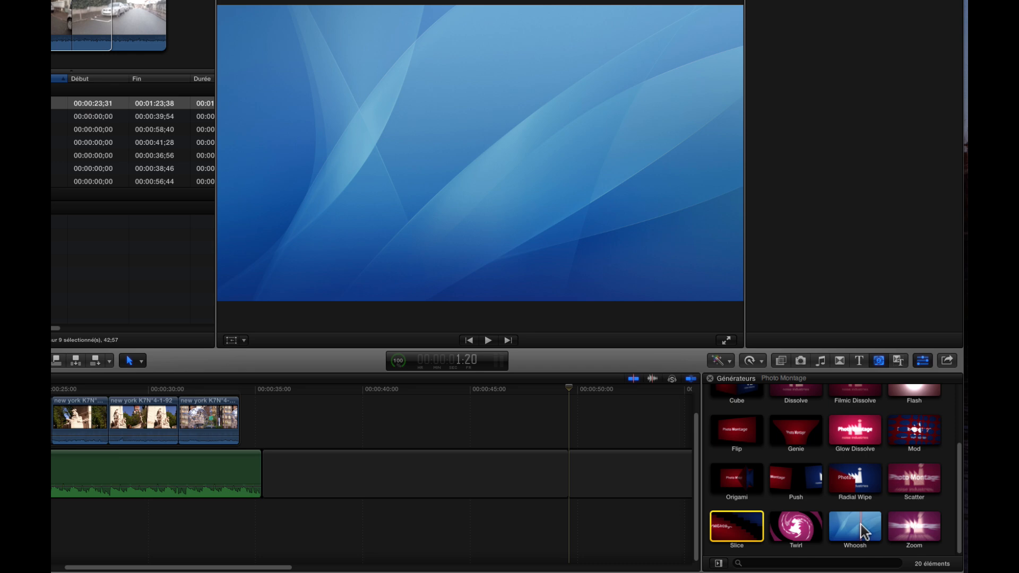
pyautogui.moveTo(863, 530); pyautogui.dragTo(564, 478)
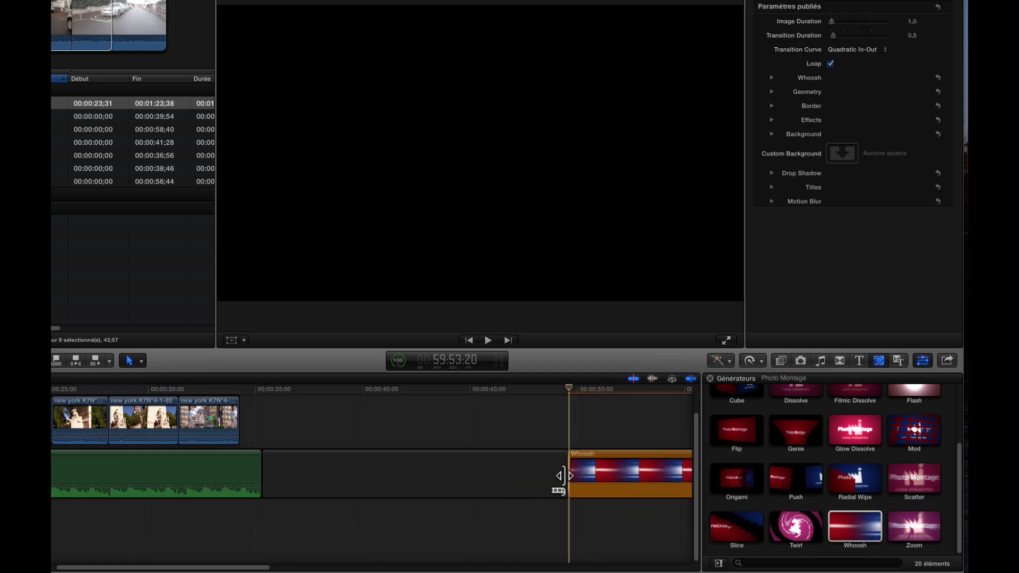
pyautogui.hscroll(5, 565, 480)
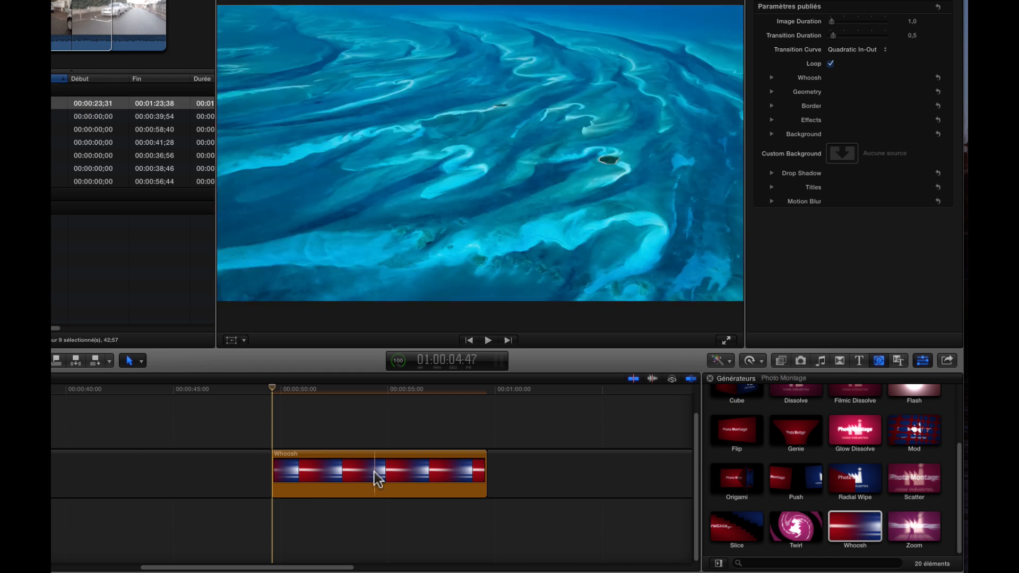
pyautogui.click(377, 391)
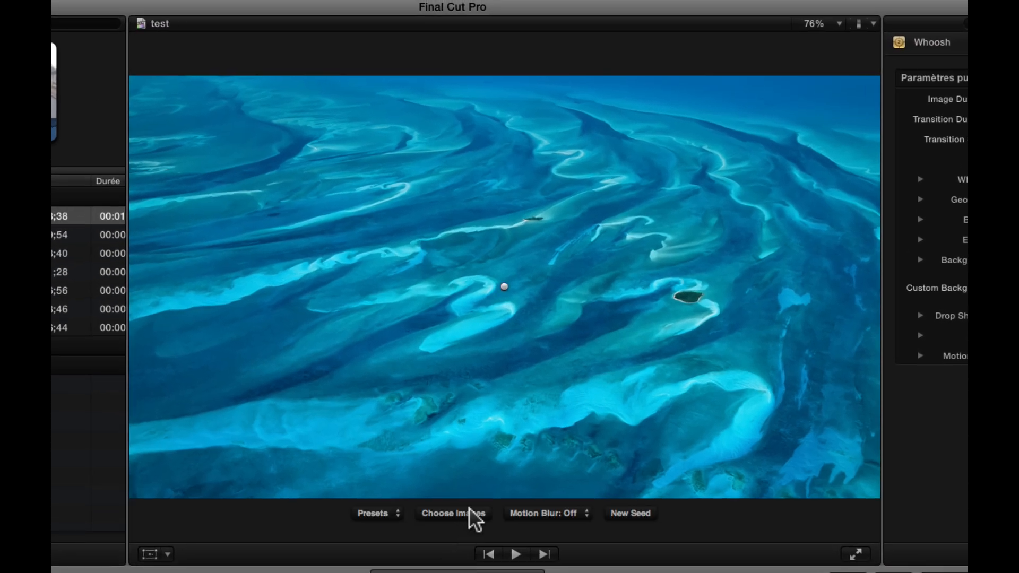
# Step: Start choosing images for the Whoosh generator and open the hillside landscape event in the iPhoto library
pyautogui.click(469, 509)
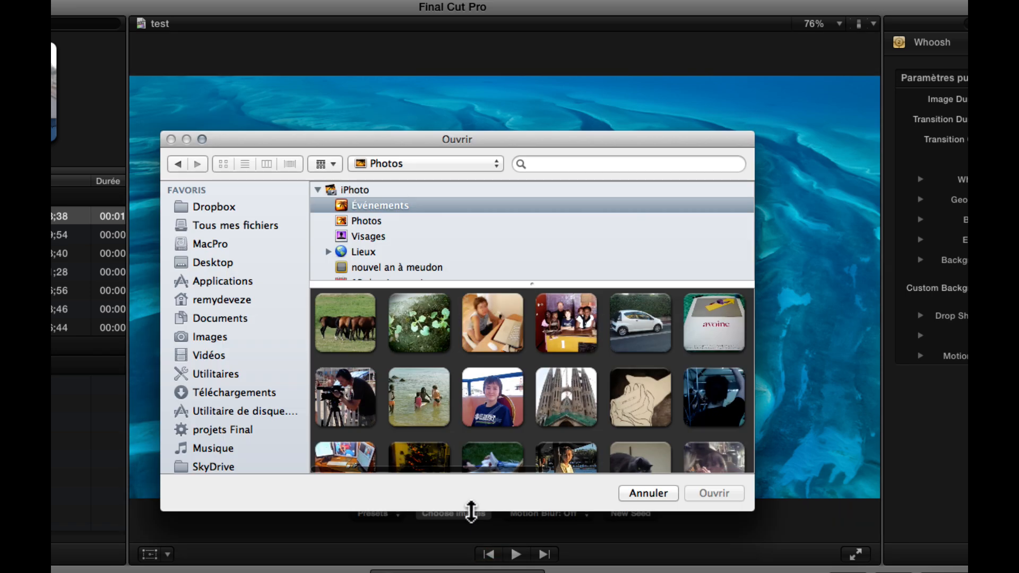
pyautogui.scroll(-5, 212, 435)
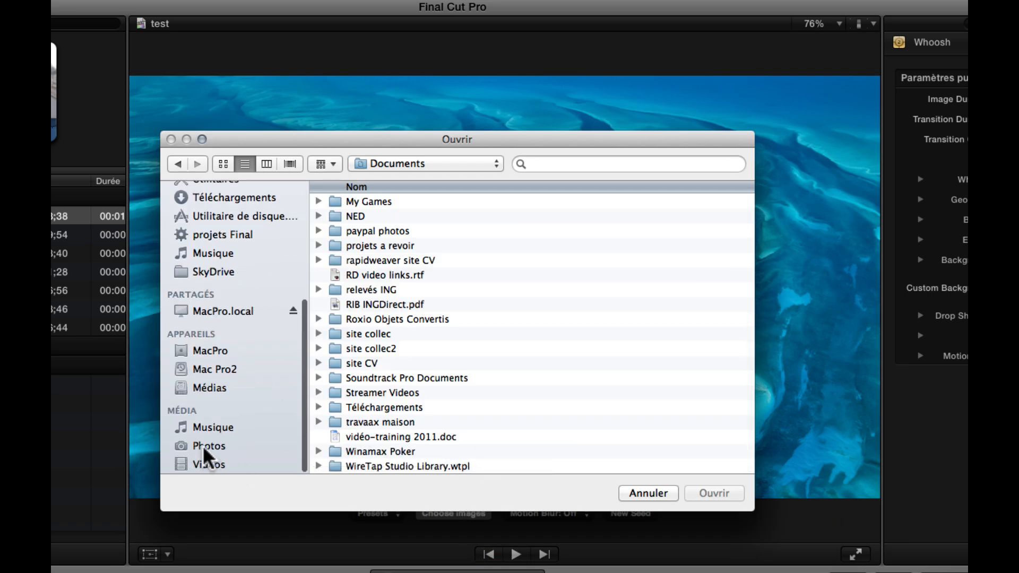
pyautogui.click(204, 446)
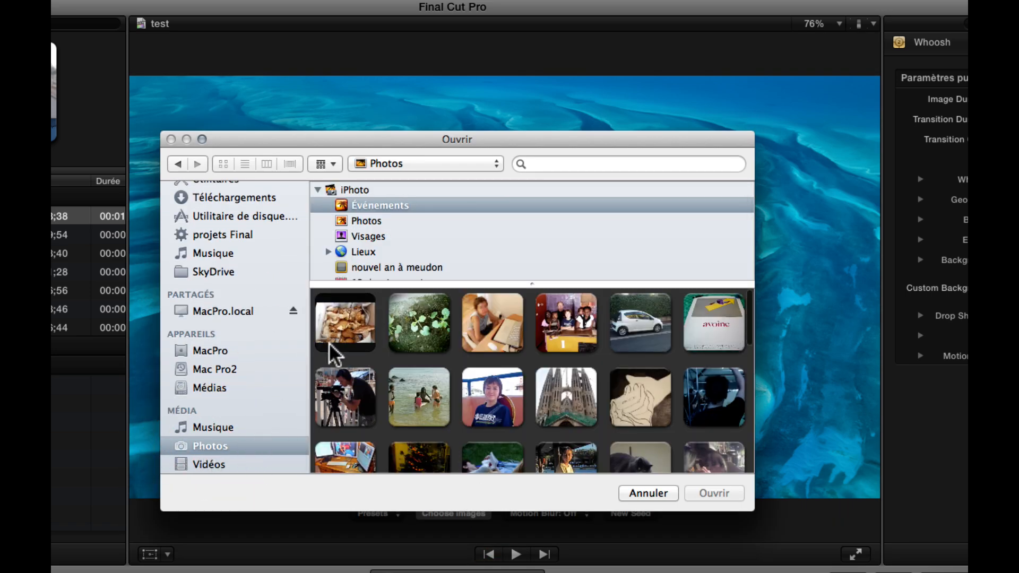
pyautogui.scroll(-3, 406, 447)
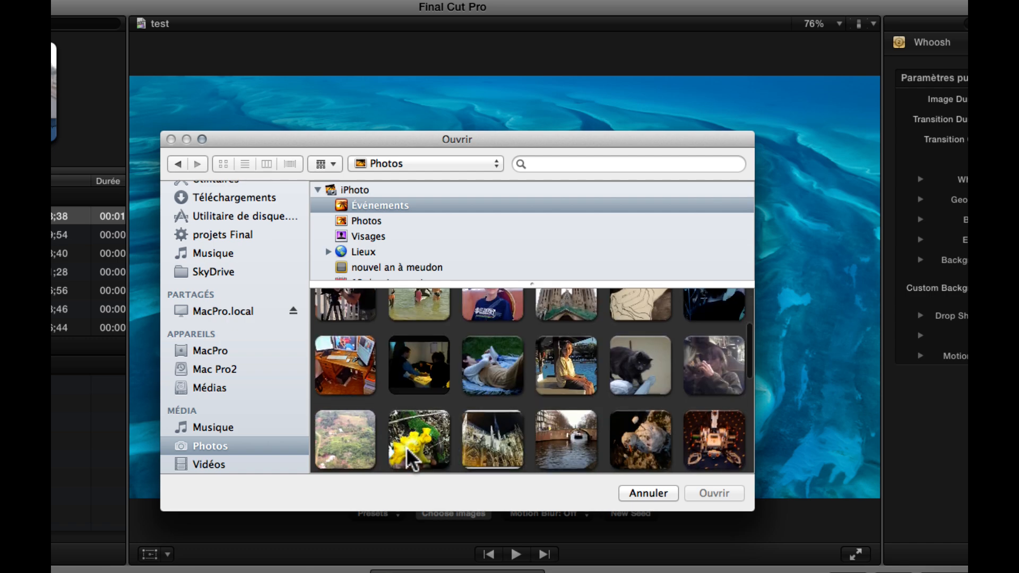
pyautogui.doubleClick(352, 440)
# Step: Select the photos IMG_0757, IMG_0759, IMG_0761, IMG_0762 and IMG_0766 in the event
pyautogui.scroll(-15, 547, 441)
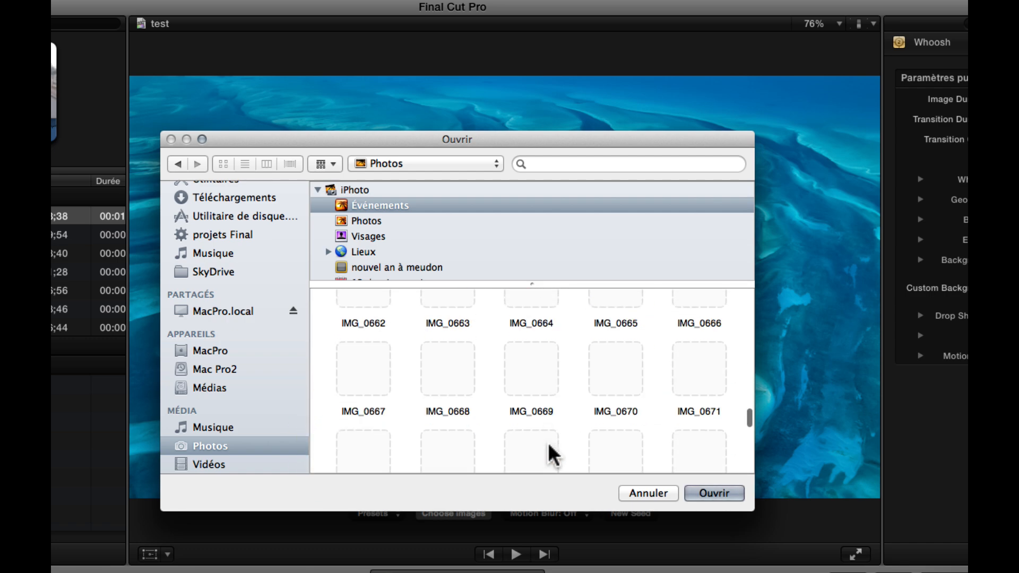
pyautogui.scroll(-5, 549, 447)
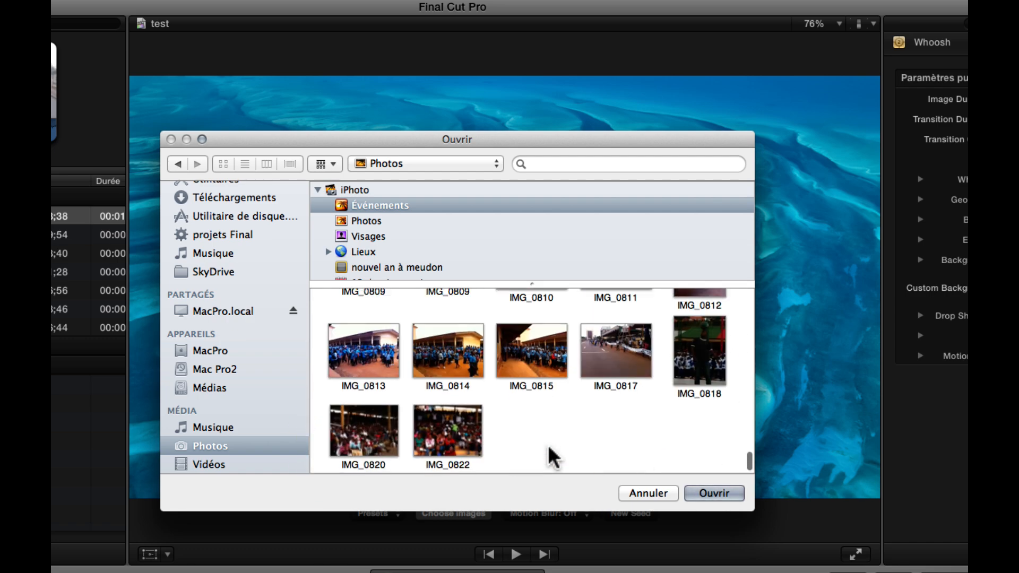
pyautogui.scroll(5, 549, 448)
pyautogui.scroll(5, 552, 457)
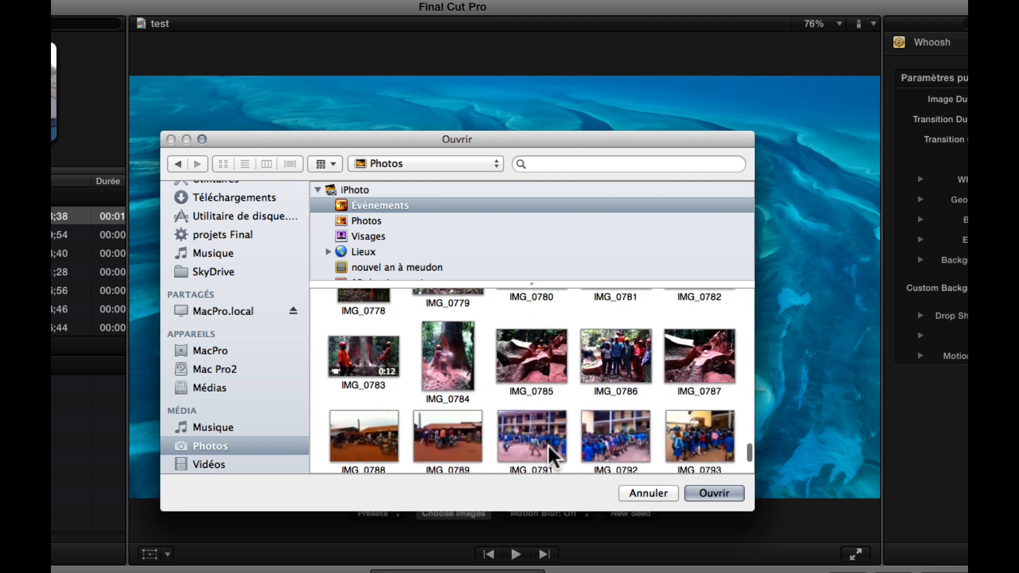
pyautogui.scroll(5, 552, 457)
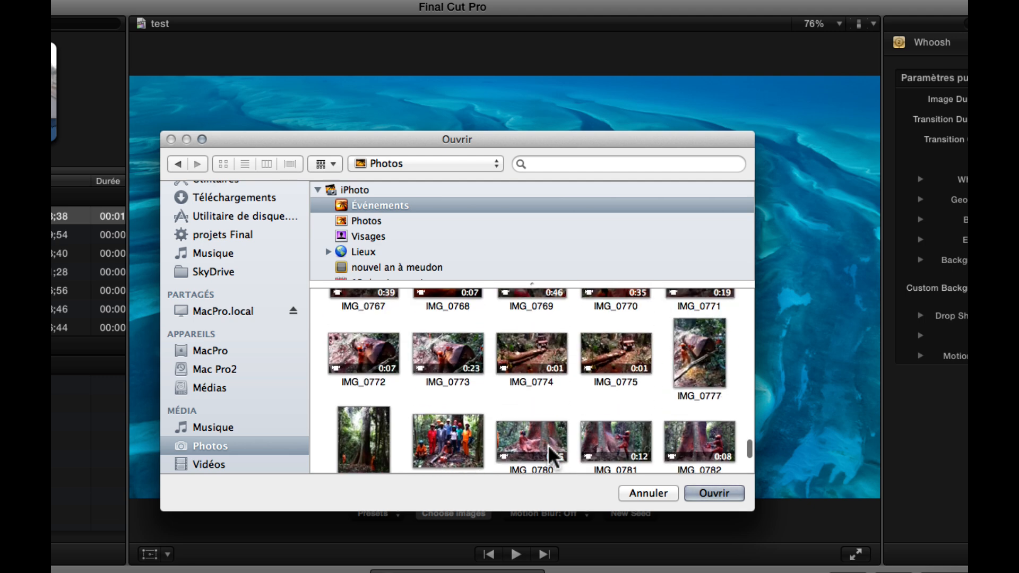
pyautogui.scroll(3, 552, 457)
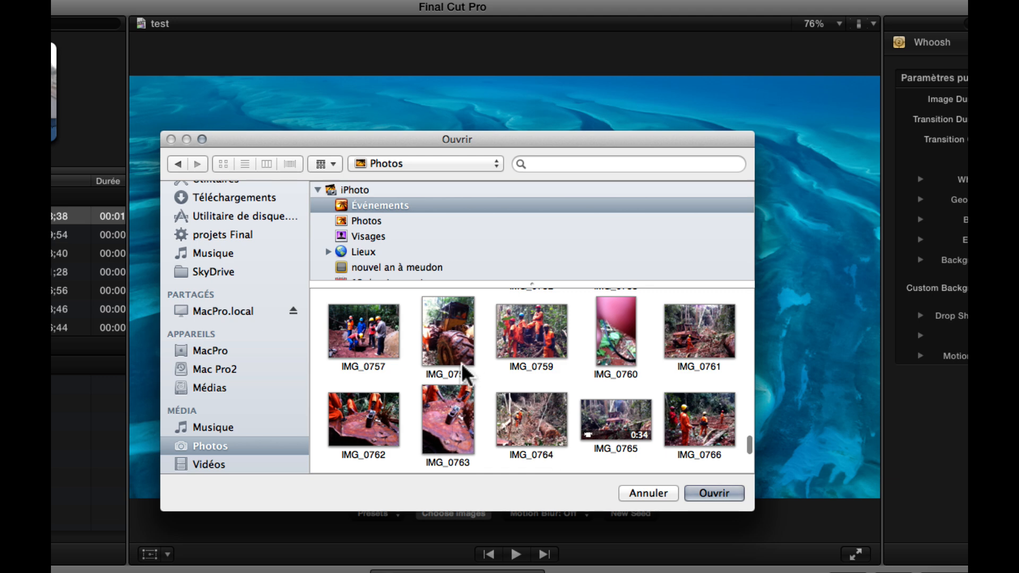
pyautogui.click(390, 353)
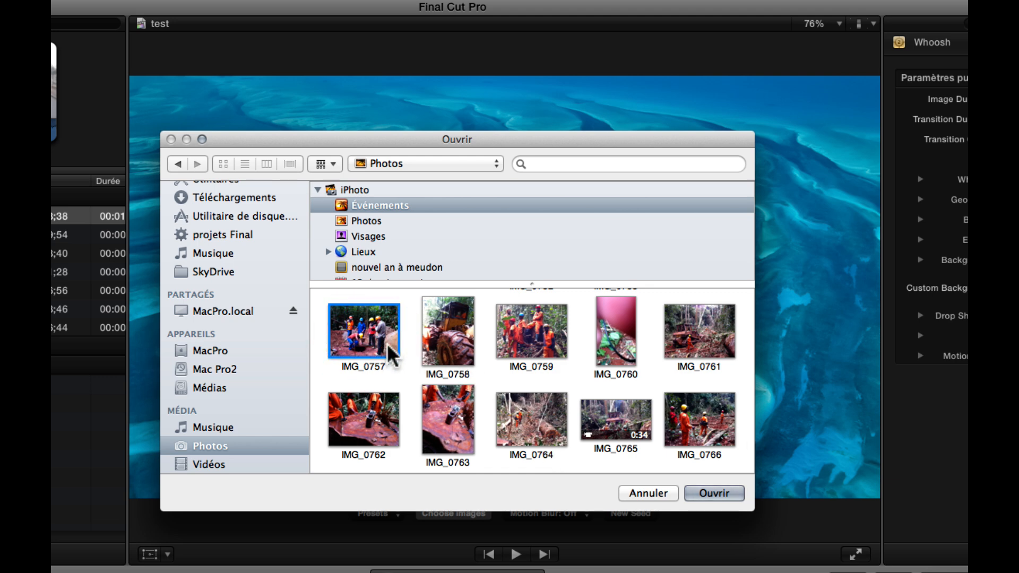
pyautogui.keyDown('super'); pyautogui.click(540, 350); pyautogui.keyUp('super')
pyautogui.keyDown('super'); pyautogui.click(690, 339); pyautogui.keyUp('super')
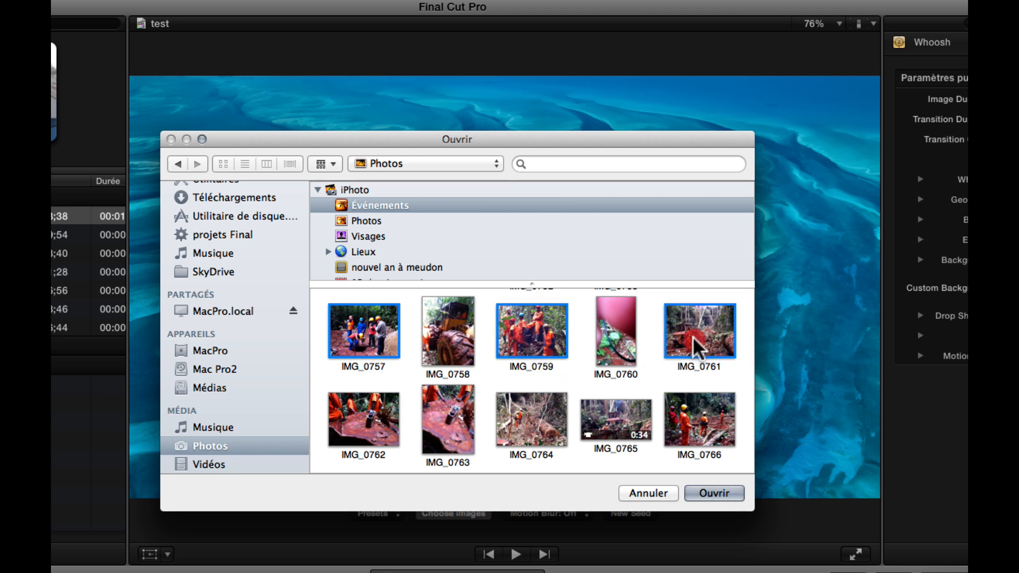
pyautogui.keyDown('super'); pyautogui.click(366, 421); pyautogui.keyUp('super')
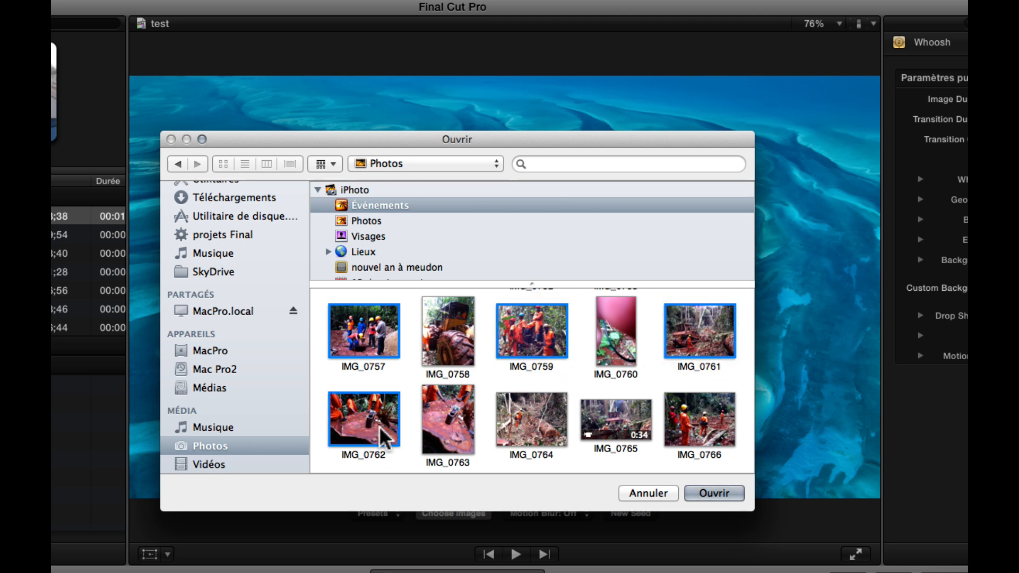
pyautogui.keyDown('super'); pyautogui.click(684, 440); pyautogui.keyUp('super')
# Step: Add IMG_0779 and IMG_0785 to the photo selection and load all selected photos into the montage
pyautogui.scroll(-3, 600, 455)
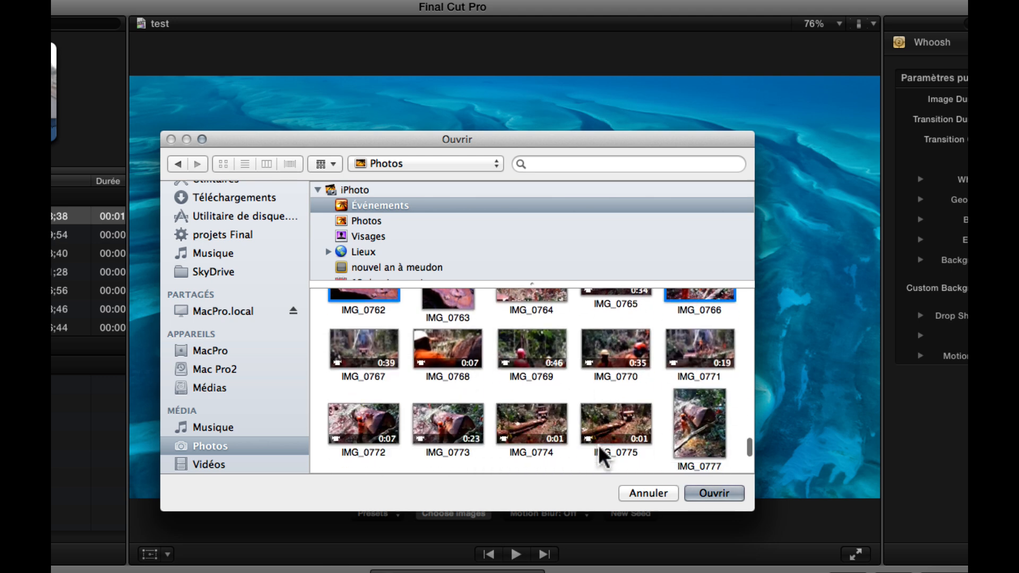
pyautogui.scroll(-3, 661, 441)
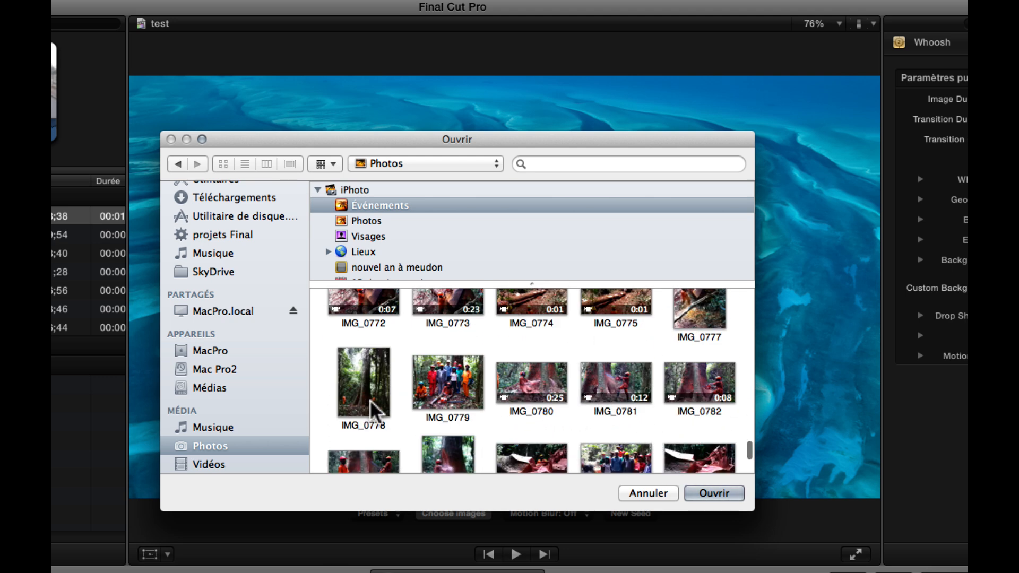
pyautogui.keyDown('super'); pyautogui.click(440, 395); pyautogui.keyUp('super')
pyautogui.scroll(-3, 557, 382)
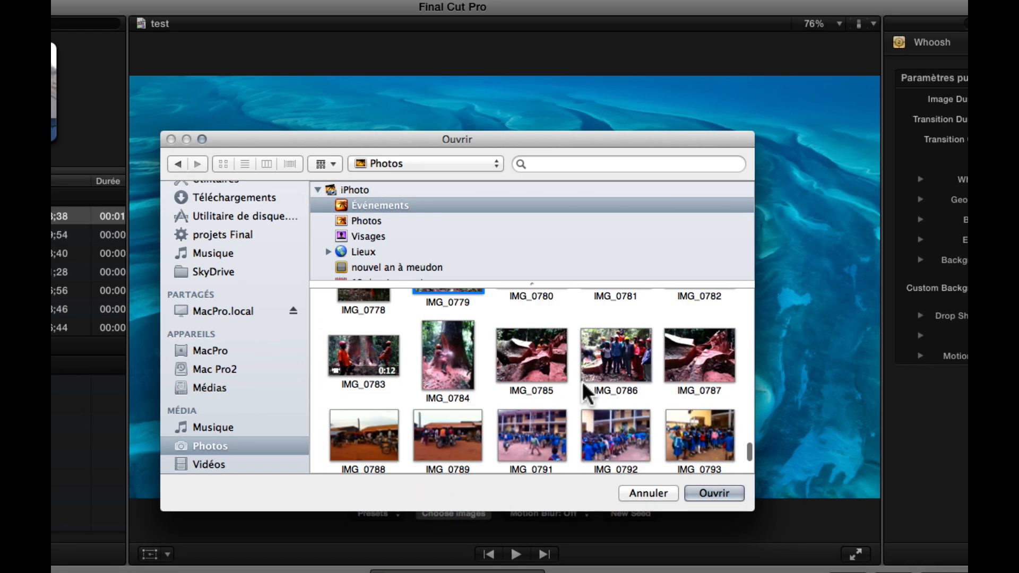
pyautogui.keyDown('super'); pyautogui.click(547, 365); pyautogui.keyUp('super')
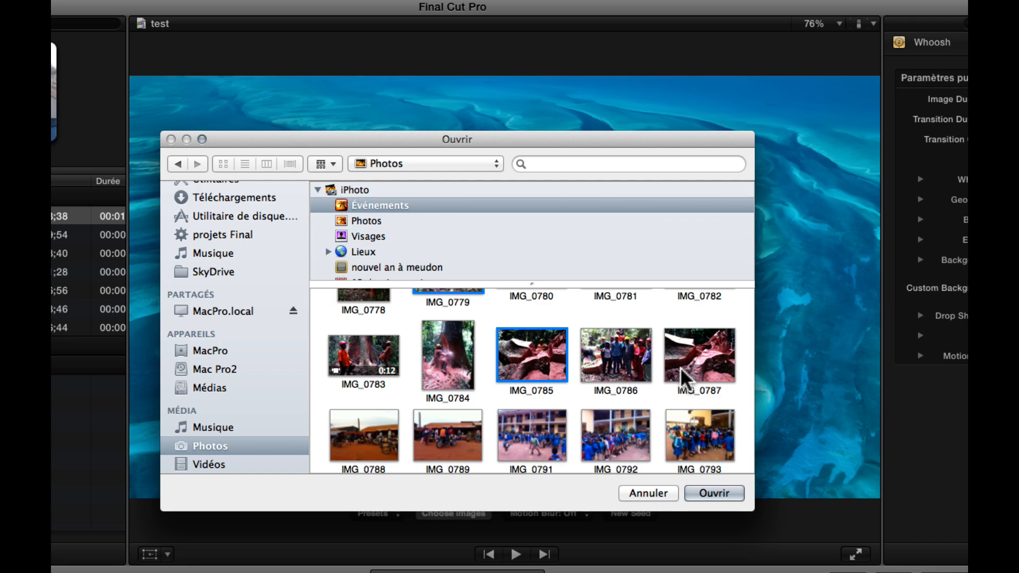
pyautogui.click(711, 492)
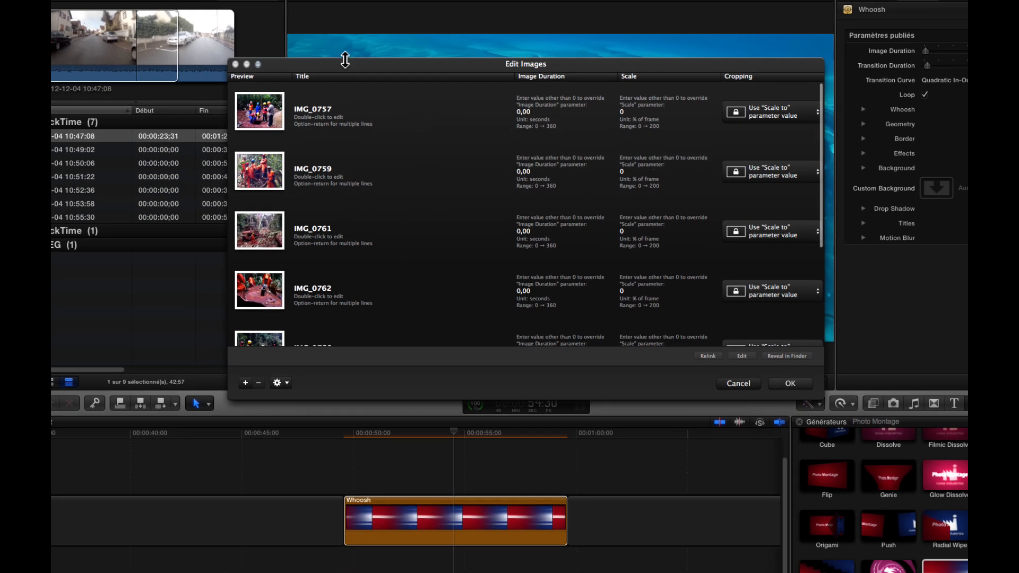
# Step: Enlarge the Edit Images window to fit all photos and retitle IMG_0757 as "Coupe de bois"
pyautogui.moveTo(346, 62); pyautogui.dragTo(347, 30)
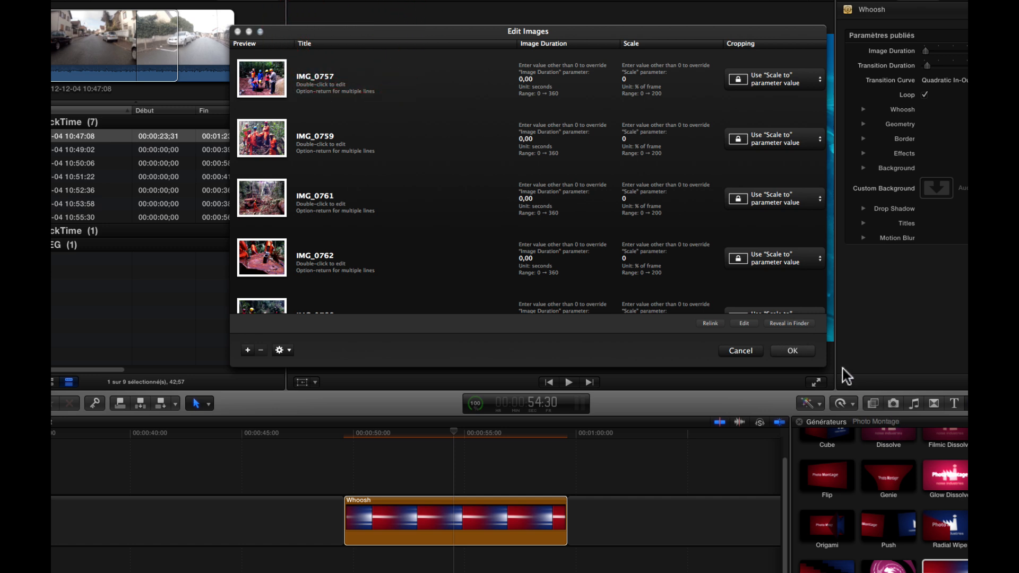
pyautogui.moveTo(828, 365); pyautogui.dragTo(856, 550)
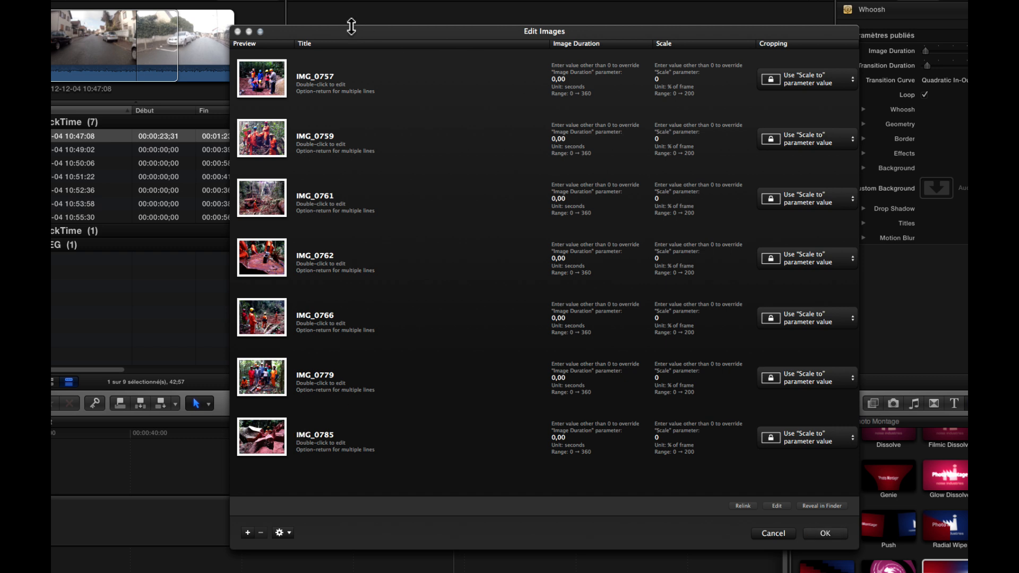
pyautogui.doubleClick(313, 77)
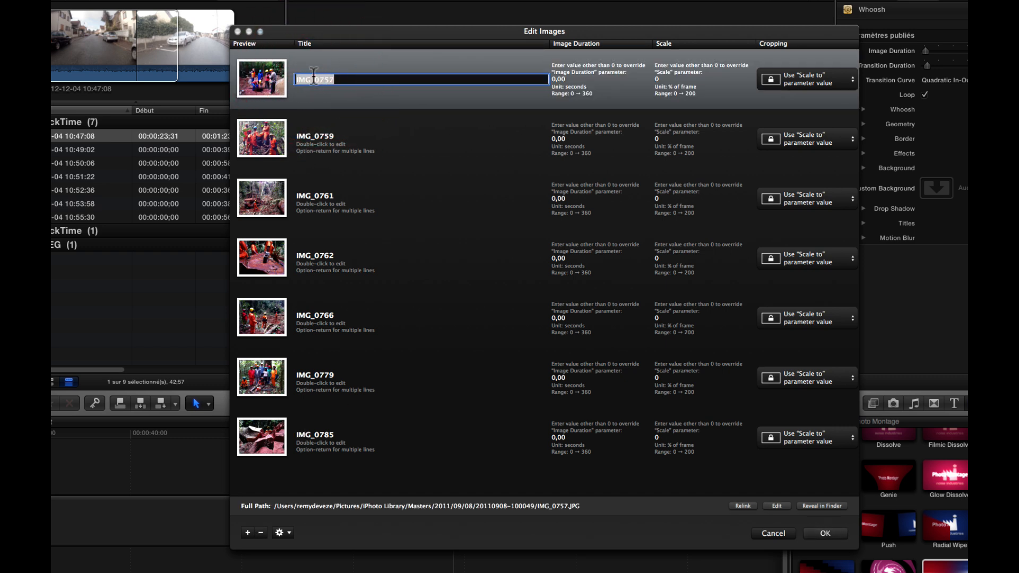
pyautogui.write('Coiupe')
pyautogui.click(309, 81)
pyautogui.press('BackSpace')
pyautogui.press('Right')
pyautogui.press('Right')
pyautogui.press('Right')
pyautogui.write('de')
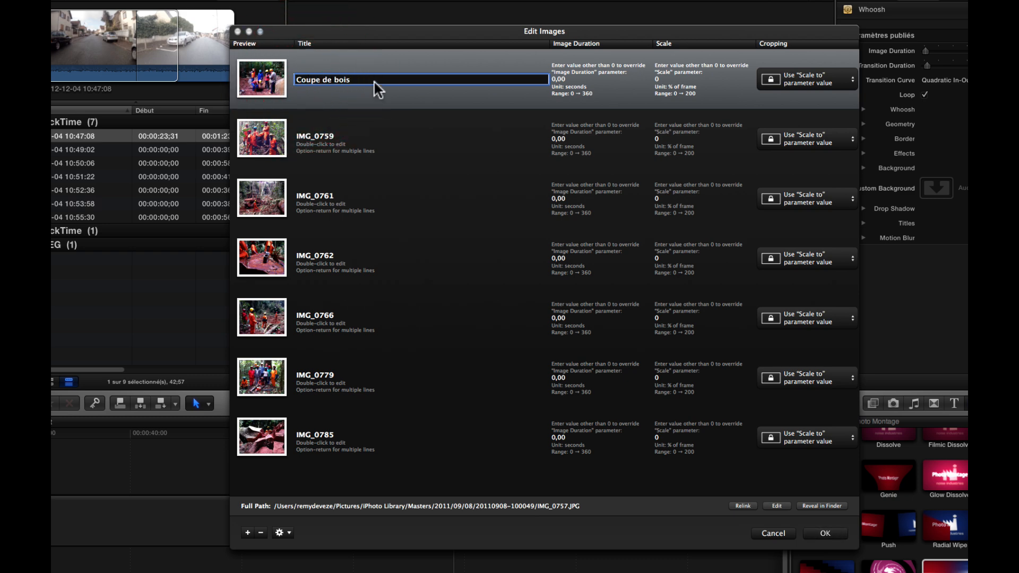
# Step: Copy the "Coupe de bois" title from the first image and apply it to IMG_0759, IMG_0761 and IMG_0762
pyautogui.moveTo(374, 82); pyautogui.dragTo(222, 87)
pyautogui.press('super+c')
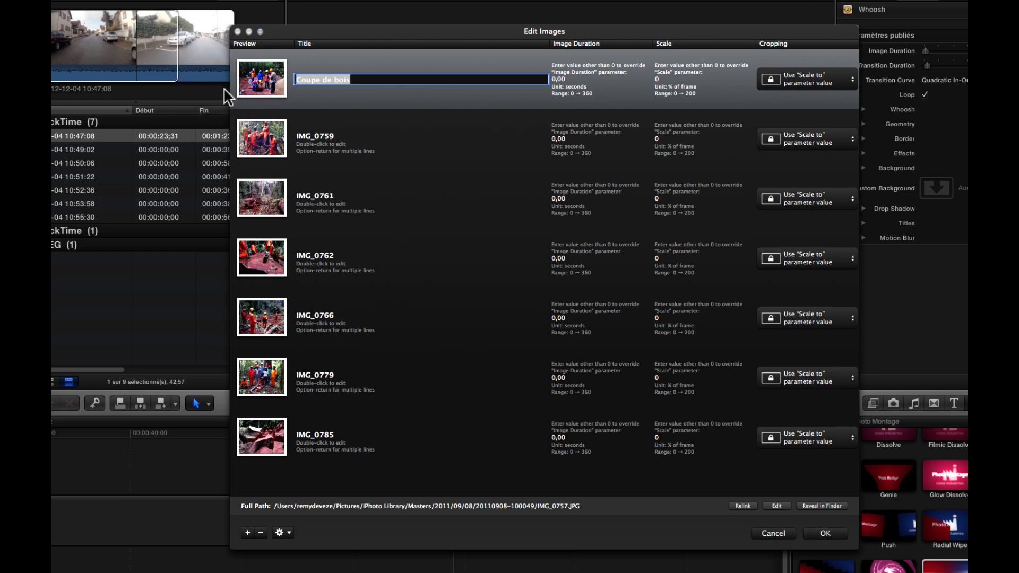
pyautogui.doubleClick(313, 136)
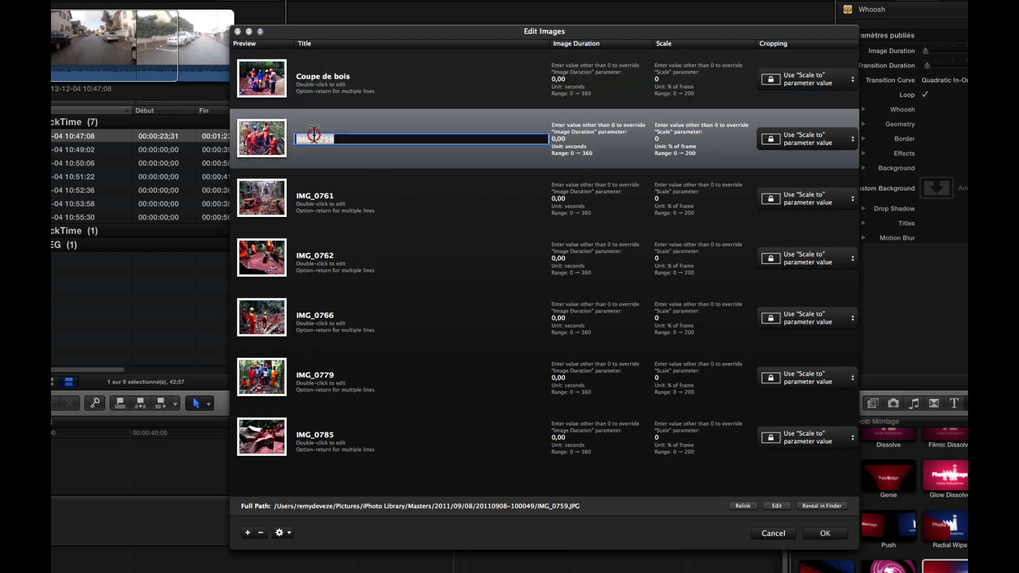
pyautogui.press('super+v')
pyautogui.doubleClick(317, 196)
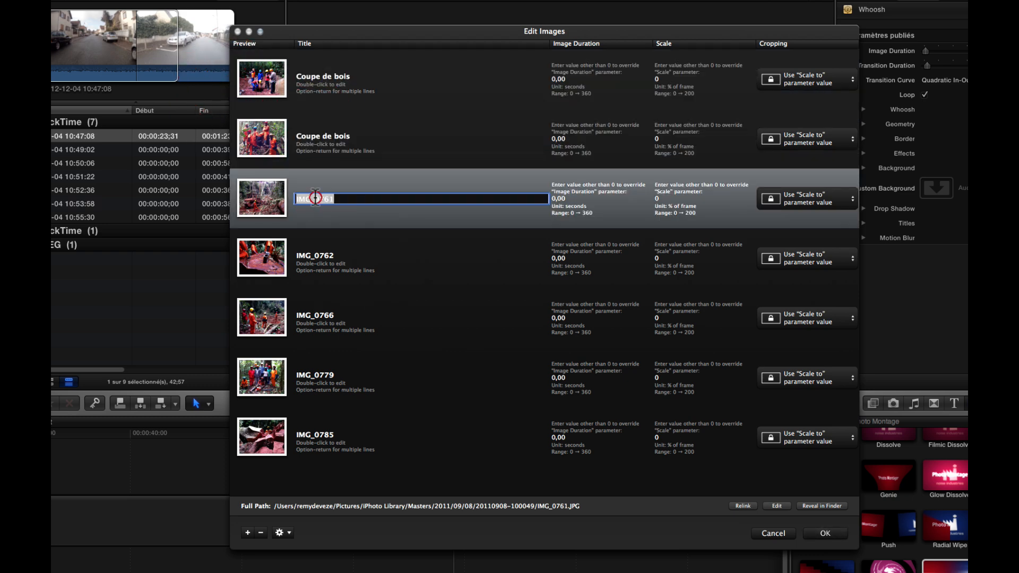
pyautogui.press('super+v')
pyautogui.doubleClick(317, 257)
pyautogui.press('super+v')
# Step: Replace the titles of IMG_0766, IMG_0779 and IMG_0785 with the copied "Coupe de bois" text
pyautogui.doubleClick(320, 317)
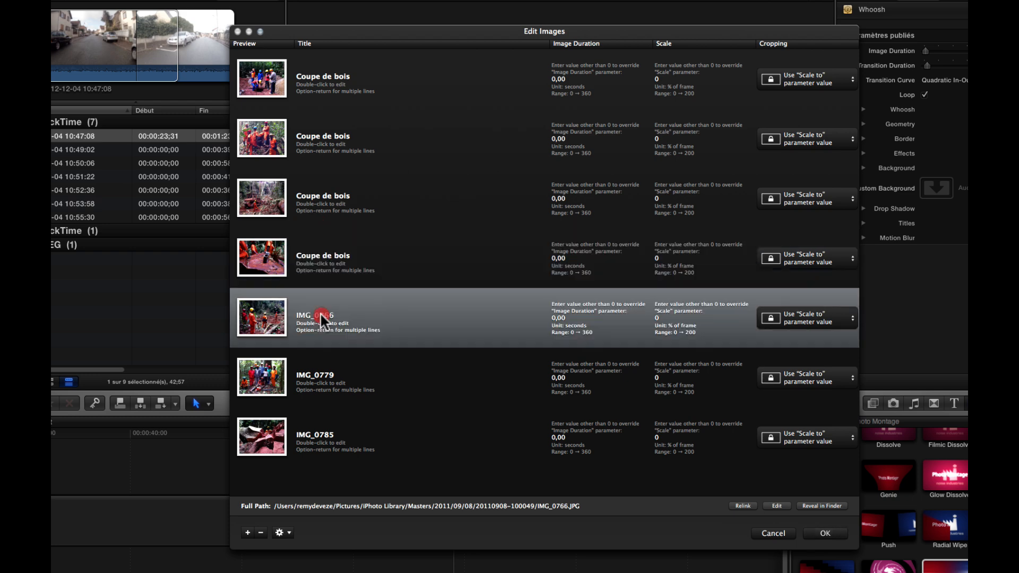
pyautogui.press('super+v')
pyautogui.doubleClick(313, 378)
pyautogui.press('super+v')
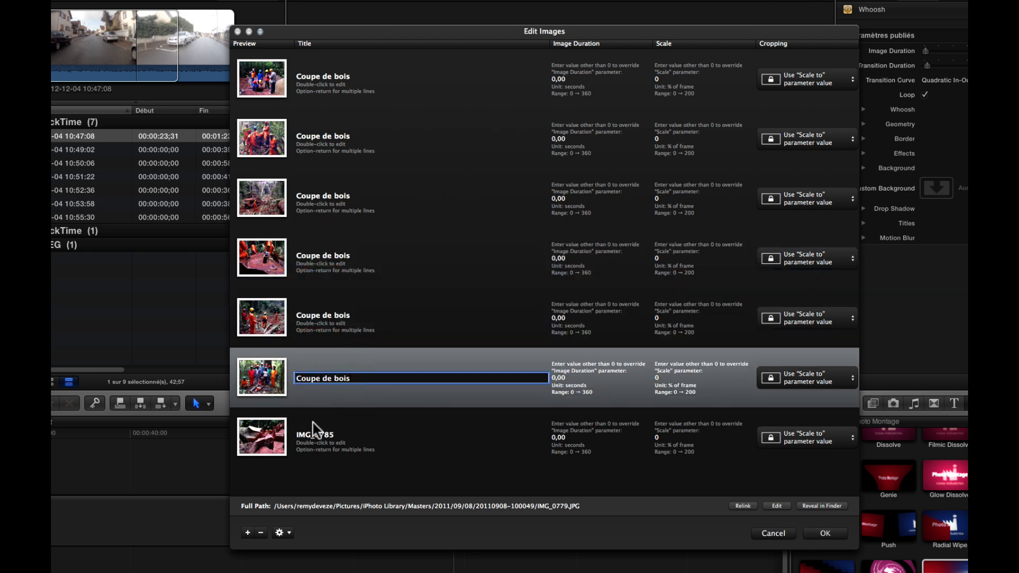
pyautogui.doubleClick(310, 437)
pyautogui.press('super+v')
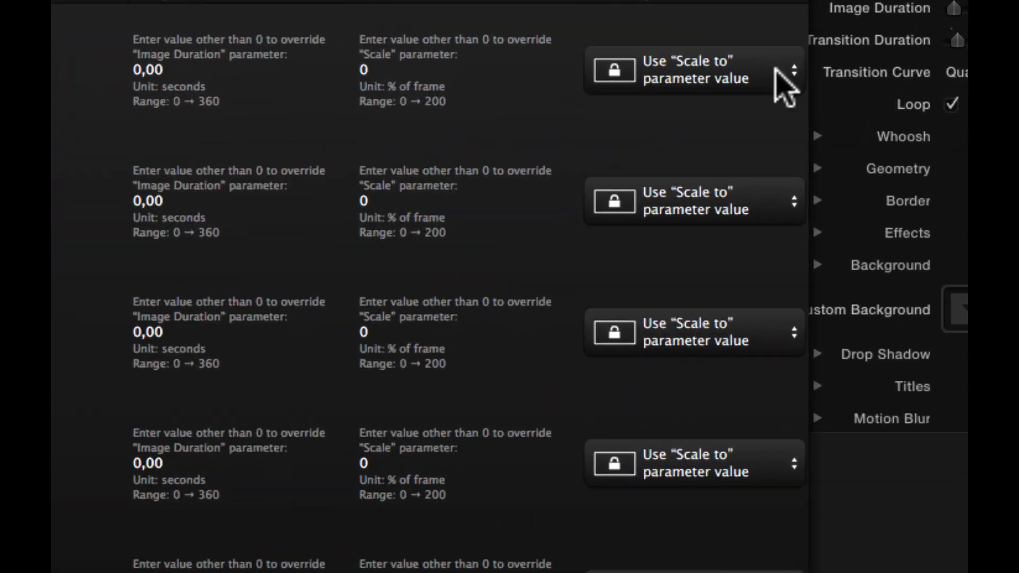
# Step: Review the first image's cropping options and the control for adding images, moving the Edit Images window aside
pyautogui.click(774, 69)
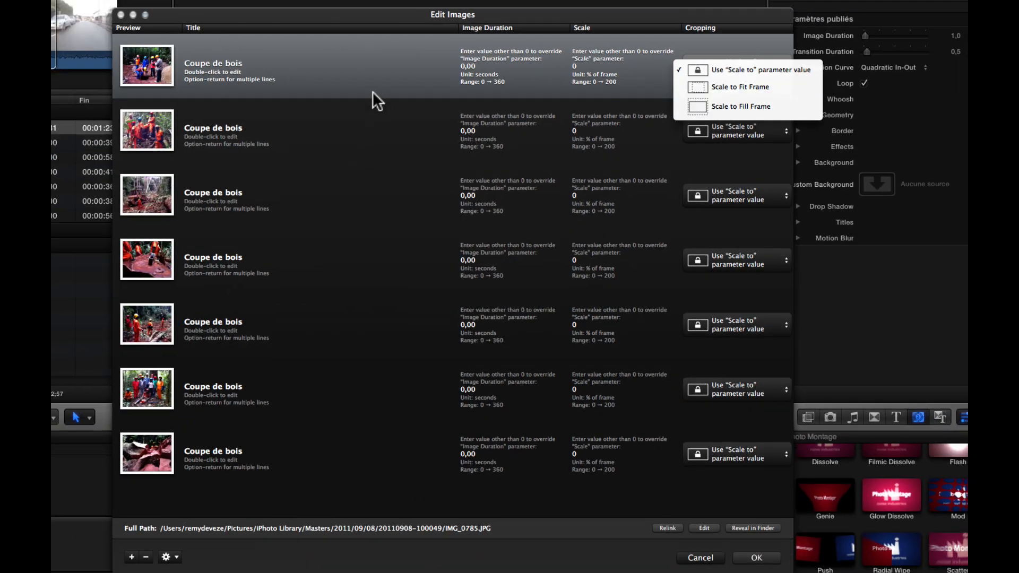
pyautogui.click(374, 91)
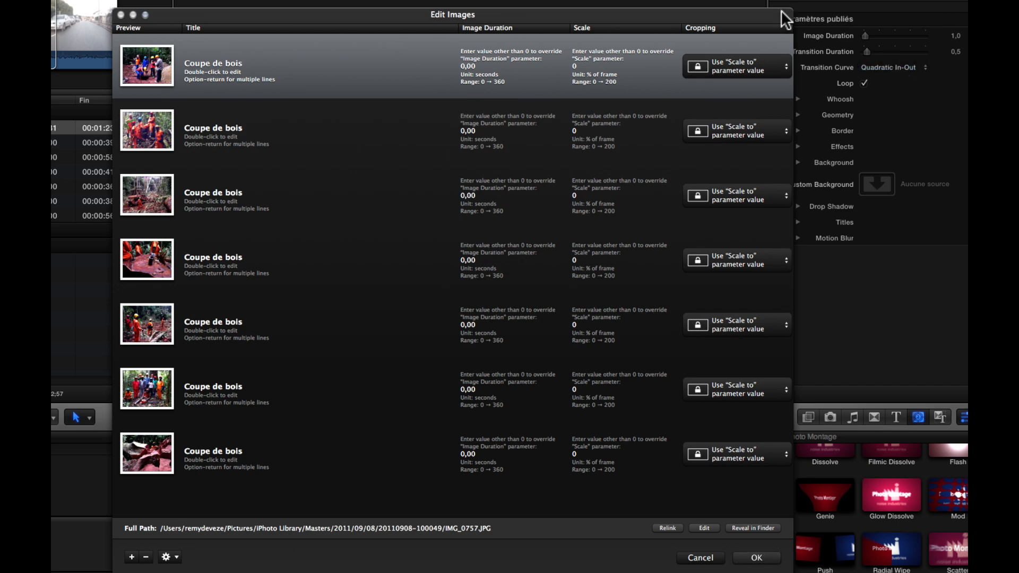
pyautogui.moveTo(781, 12); pyautogui.dragTo(740, 6)
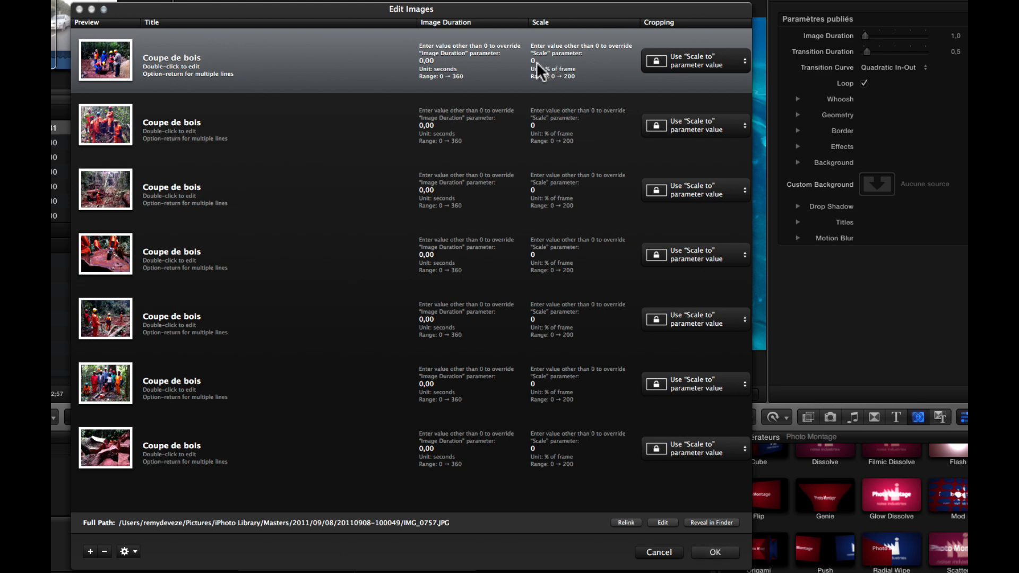
pyautogui.click(90, 551)
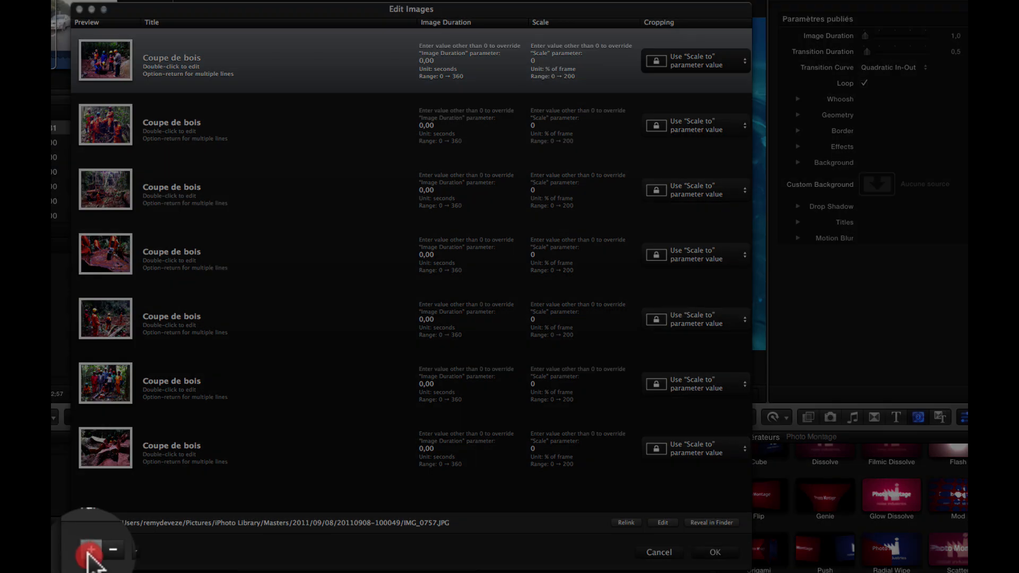
pyautogui.click(565, 290)
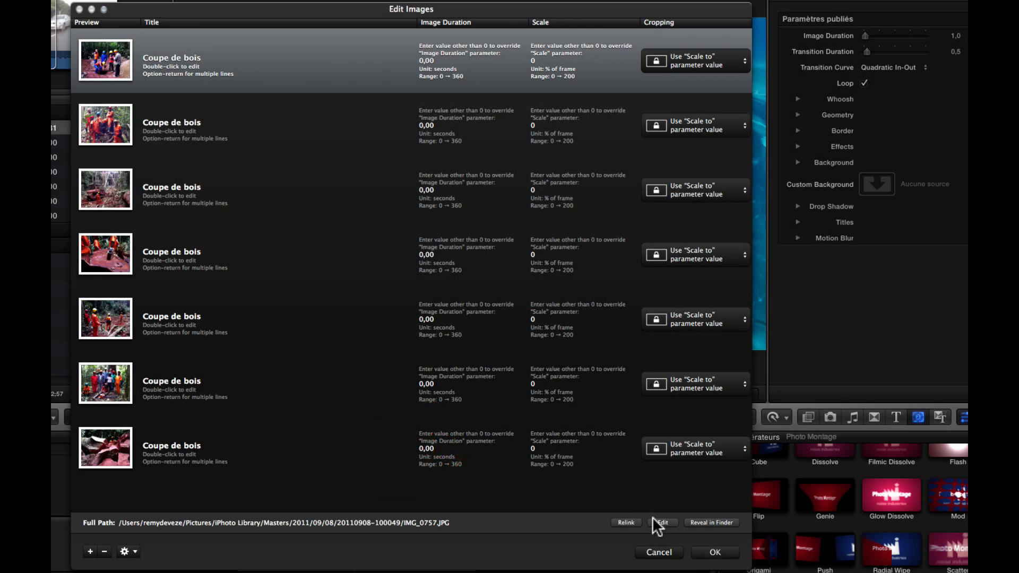
# Step: Open IMG_0757 for external editing in Preview, rotate it through a full turn and close it
pyautogui.click(662, 522)
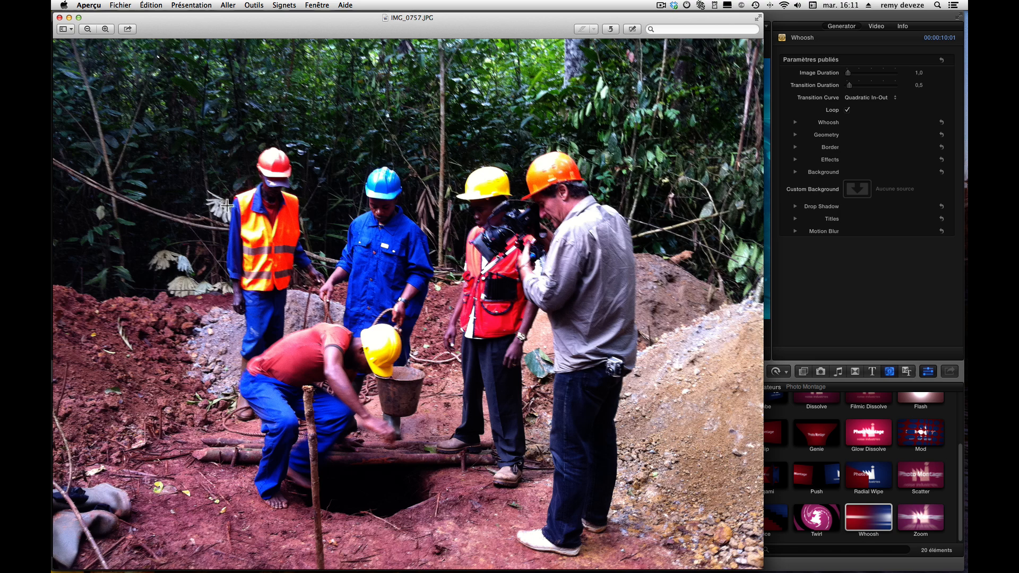
pyautogui.click(611, 30)
pyautogui.click(610, 30)
pyautogui.click(610, 29)
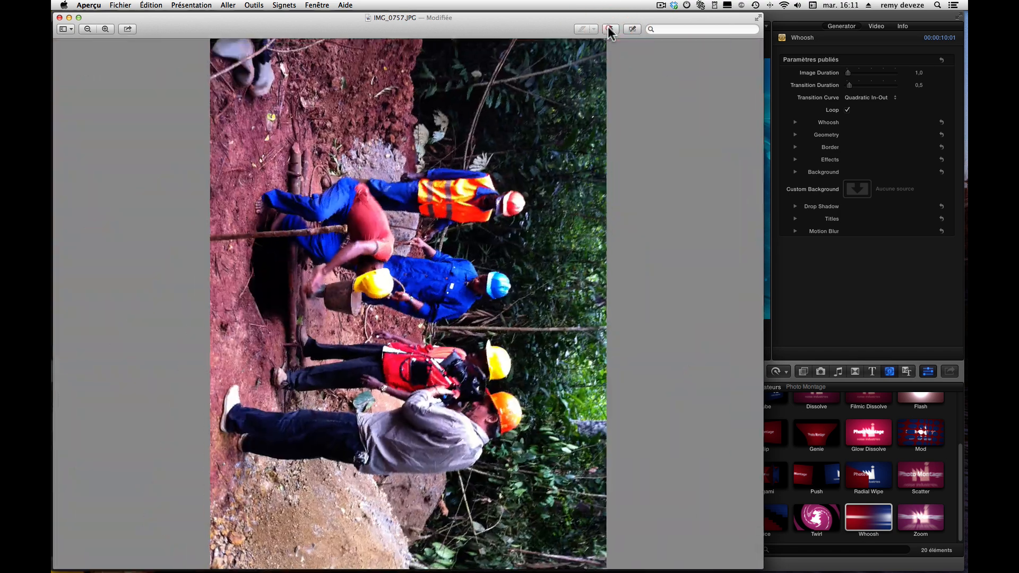
pyautogui.click(610, 29)
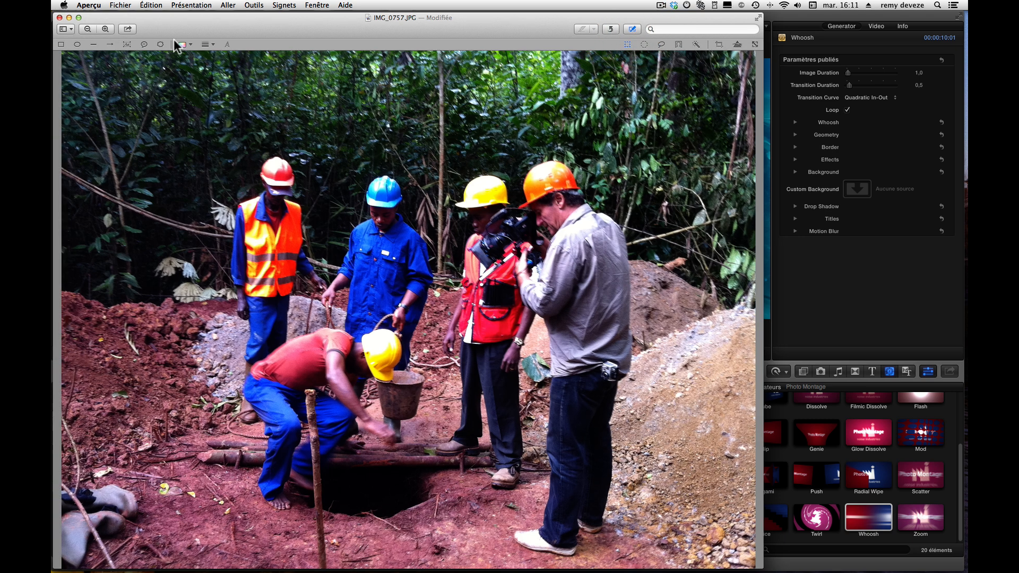
pyautogui.click(59, 17)
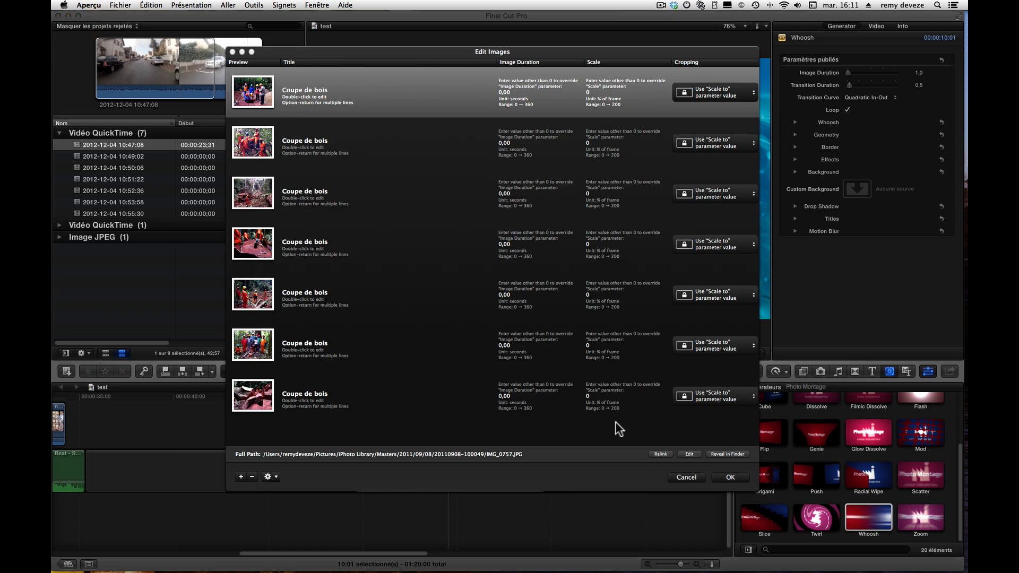
# Step: Reveal the IMG_0757 source file in the Finder and close its folder window
pyautogui.click(726, 454)
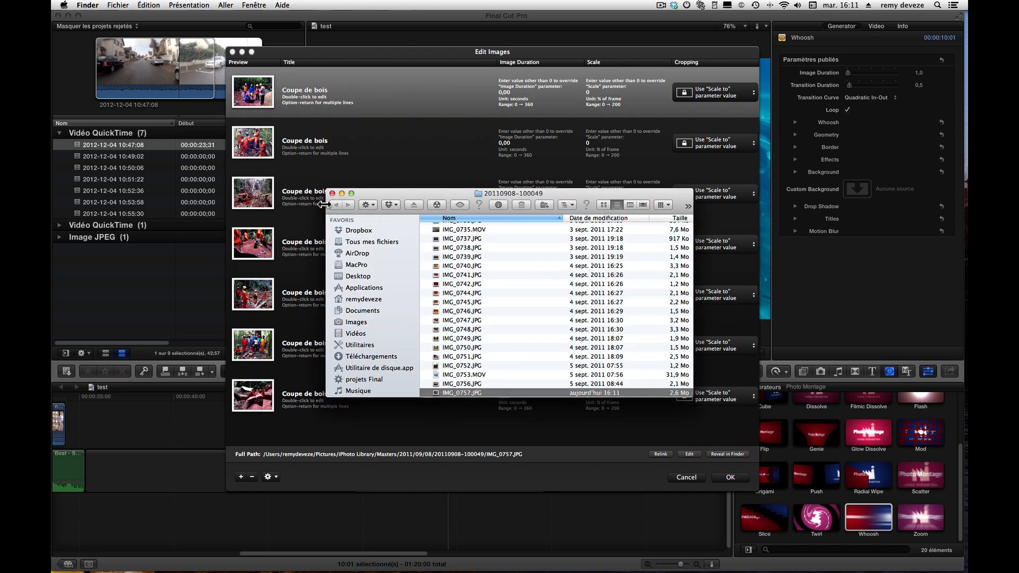
pyautogui.click(332, 194)
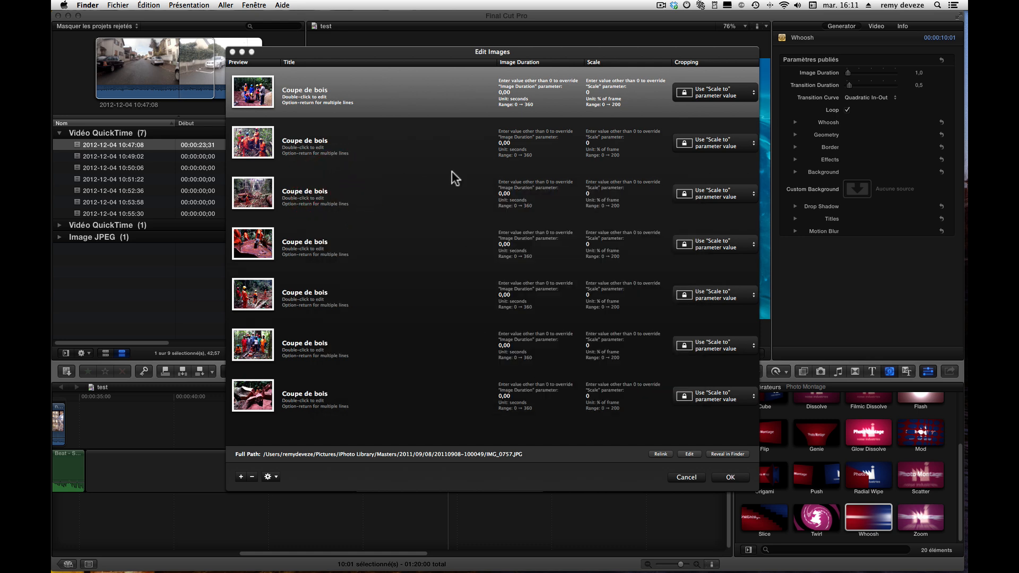
# Step: Accept the edited image list and play the Whoosh montage from the start of its clip
pyautogui.click(732, 475)
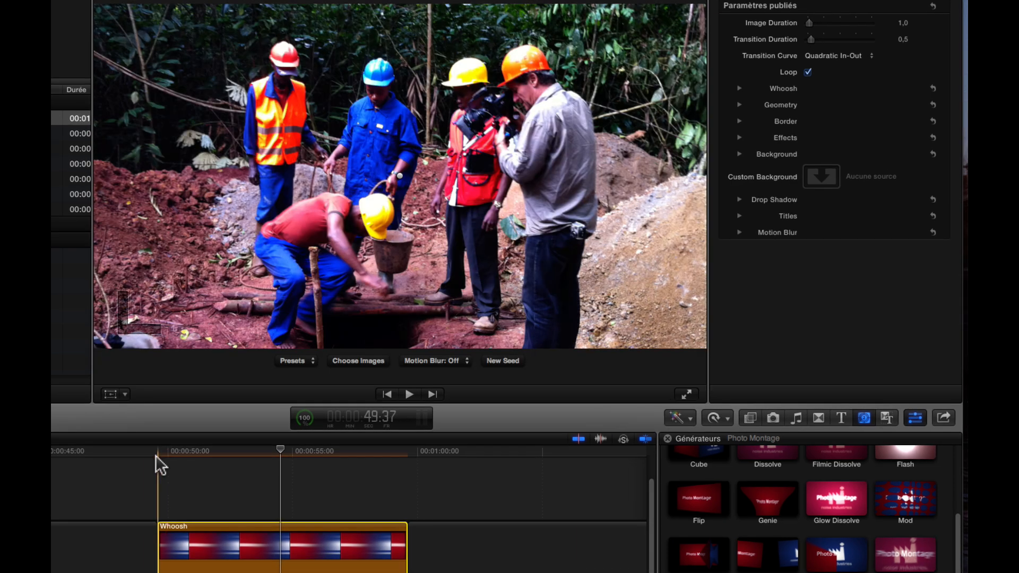
pyautogui.press('space')
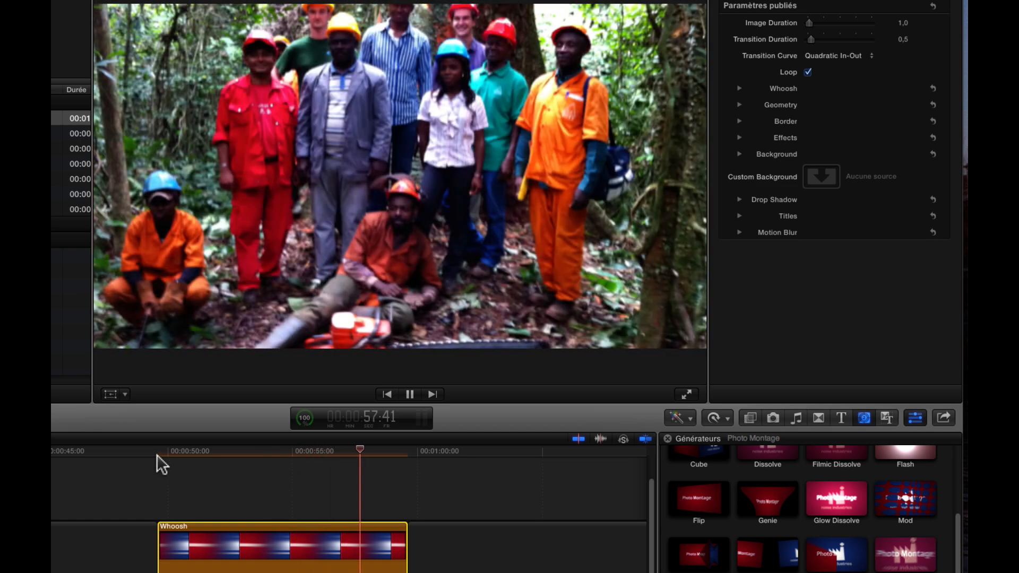
pyautogui.press('space')
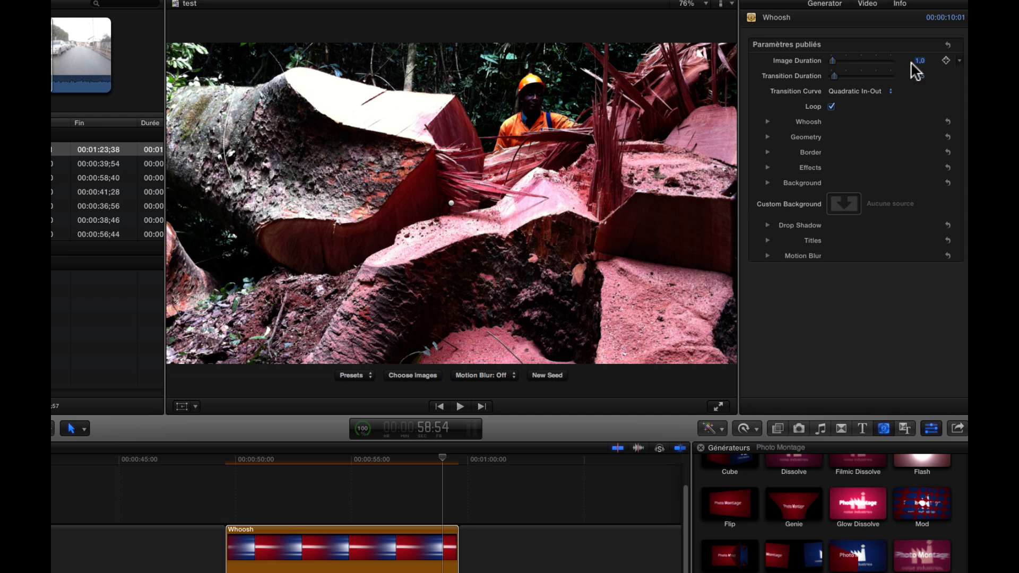
# Step: Set the Image Duration to 2,0 and extend the Whoosh clip in the timeline to a duration of 00:00:19:55
pyautogui.write('2')
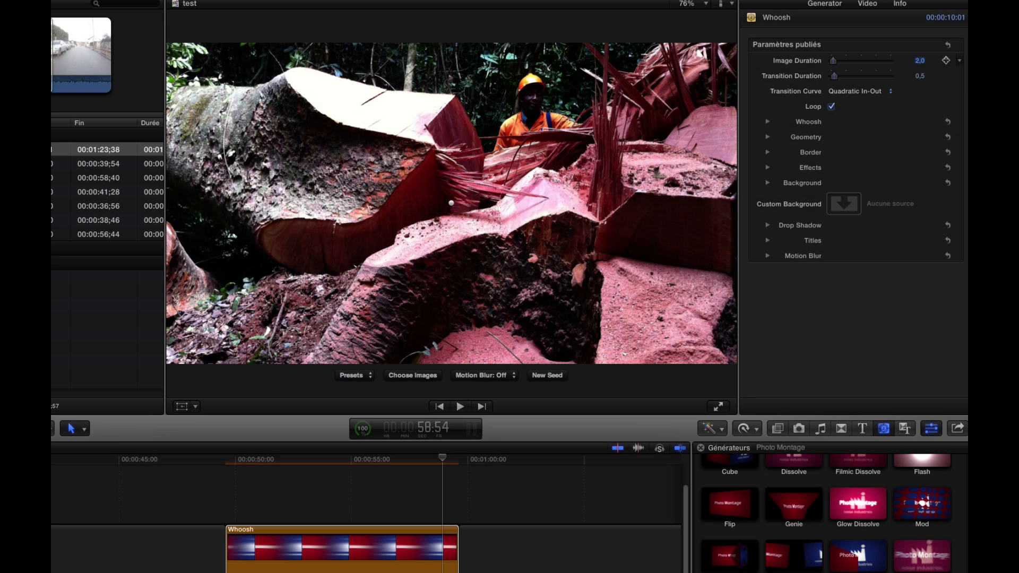
pyautogui.press('Return')
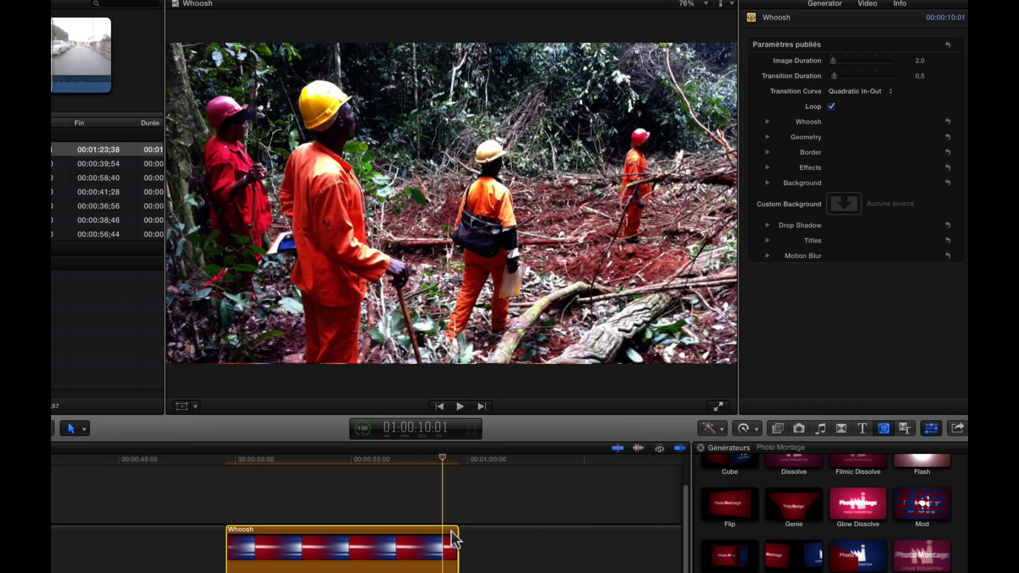
pyautogui.moveTo(454, 534); pyautogui.dragTo(679, 553)
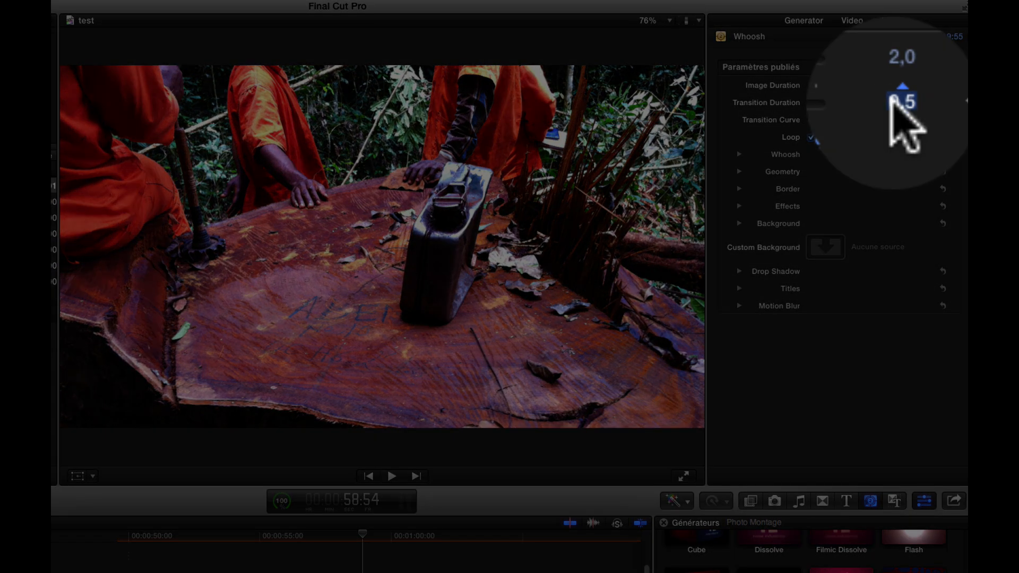
# Step: Set the Transition Duration to 0,7 and the Transition Curve to Sinusoidal In-Out, and play the montage to check them
pyautogui.click(891, 98)
pyautogui.write('0,7')
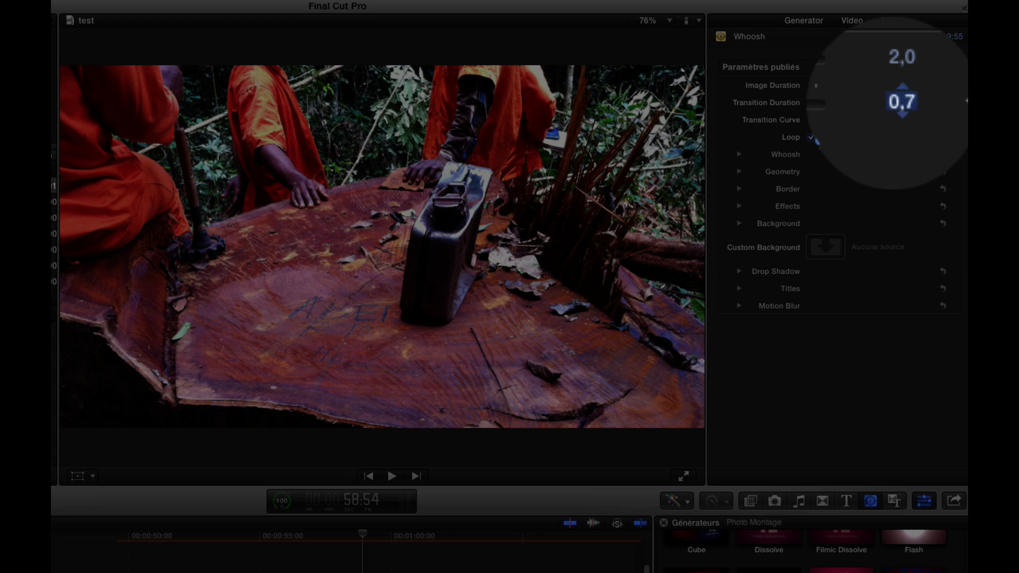
pyautogui.press('Return')
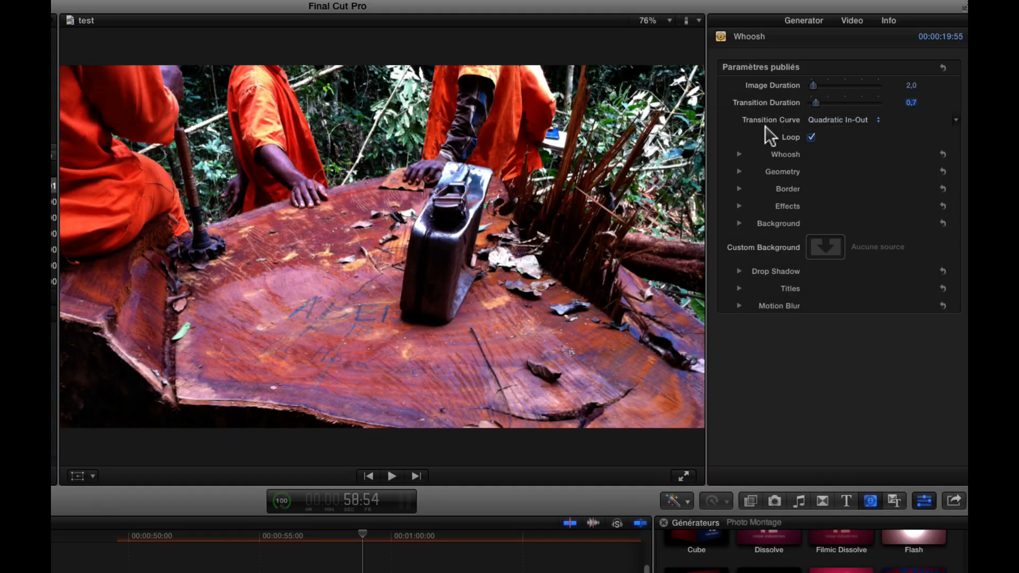
pyautogui.click(877, 118)
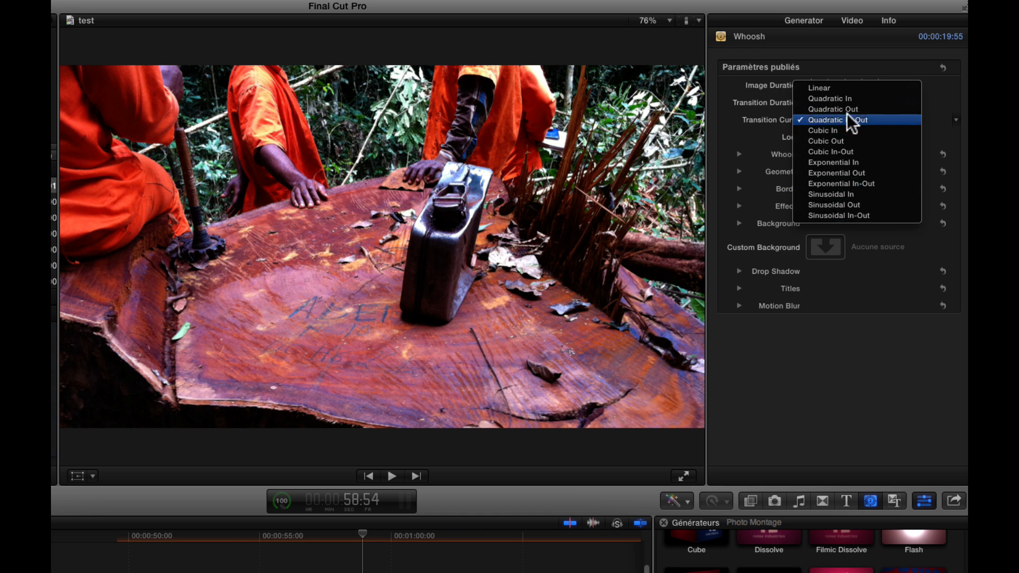
pyautogui.click(830, 215)
pyautogui.press('space')
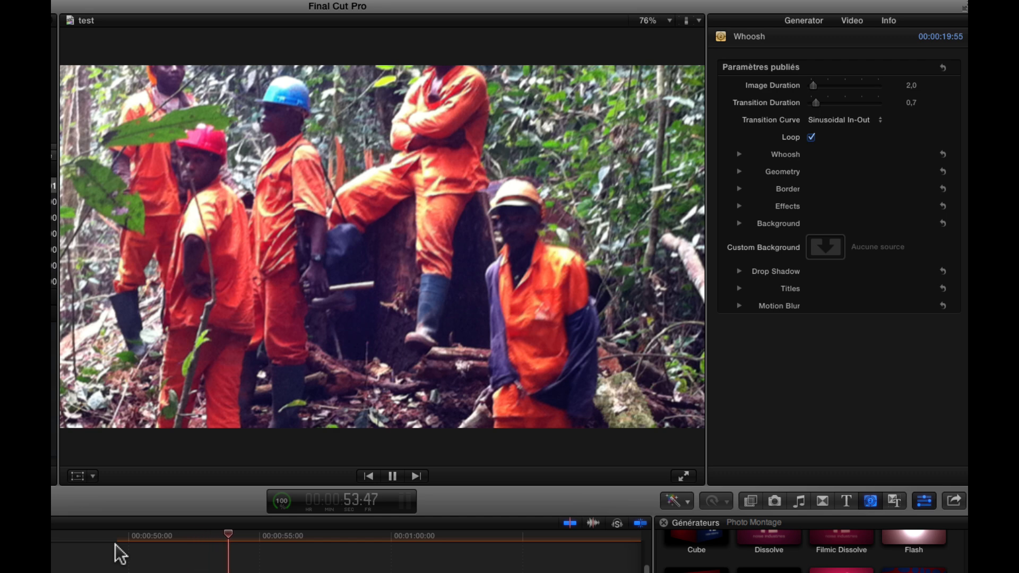
pyautogui.press('space')
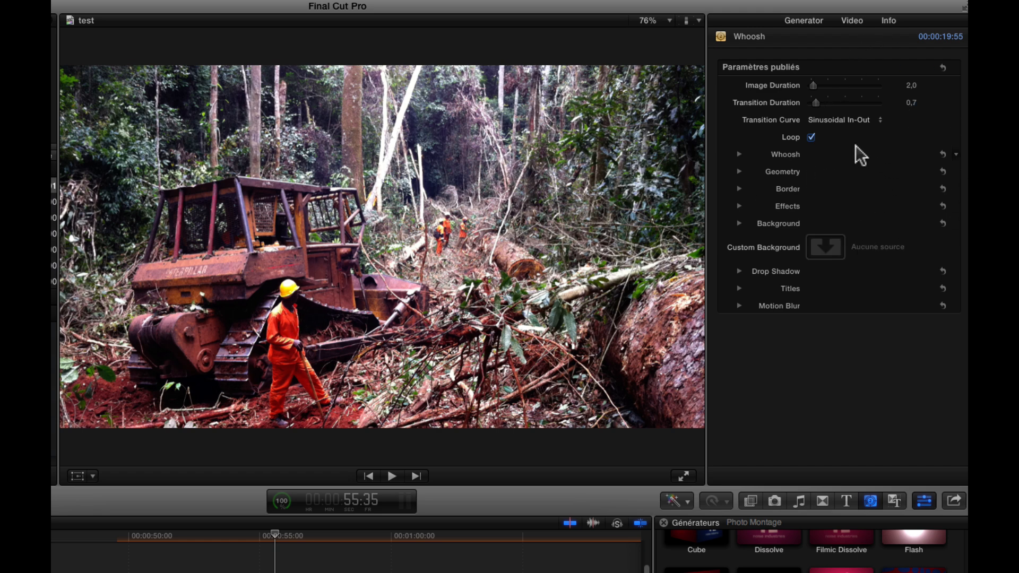
# Step: Turn off Loop and raise the Whoosh Peak Blur to about 0,72 and Peak Exposure to about 0,65
pyautogui.click(810, 137)
pyautogui.click(738, 154)
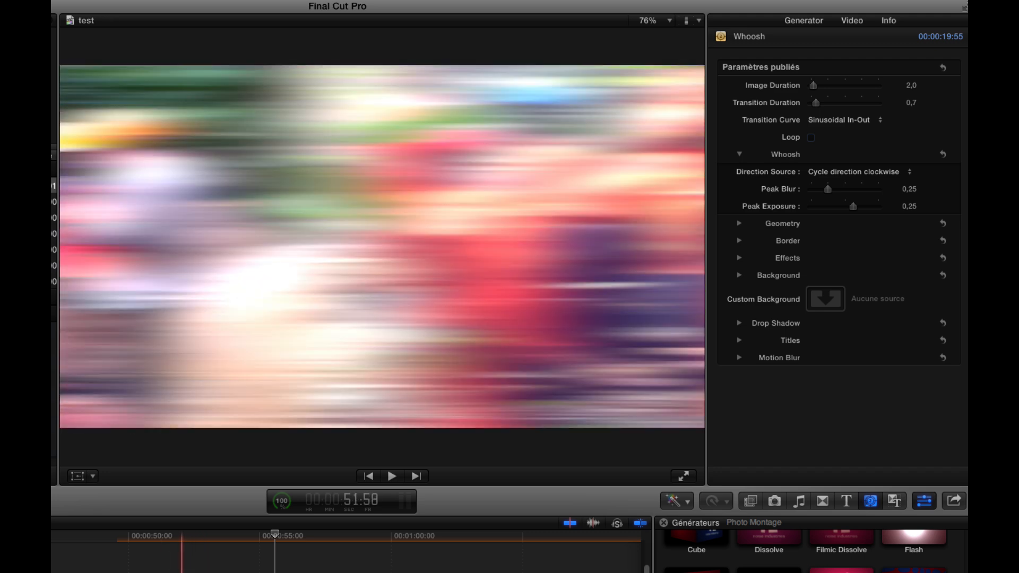
pyautogui.click(184, 571)
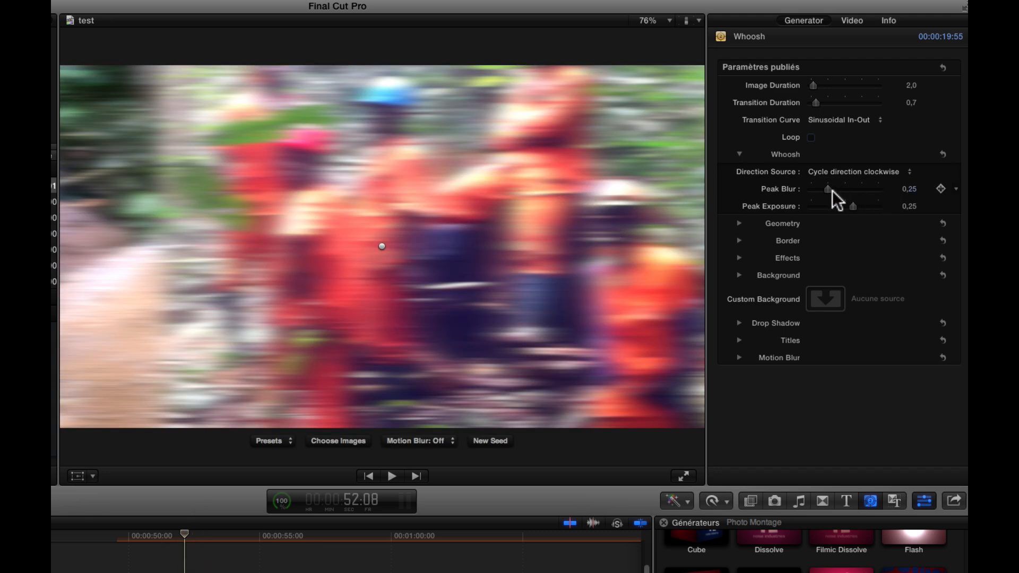
pyautogui.moveTo(829, 189); pyautogui.dragTo(867, 202)
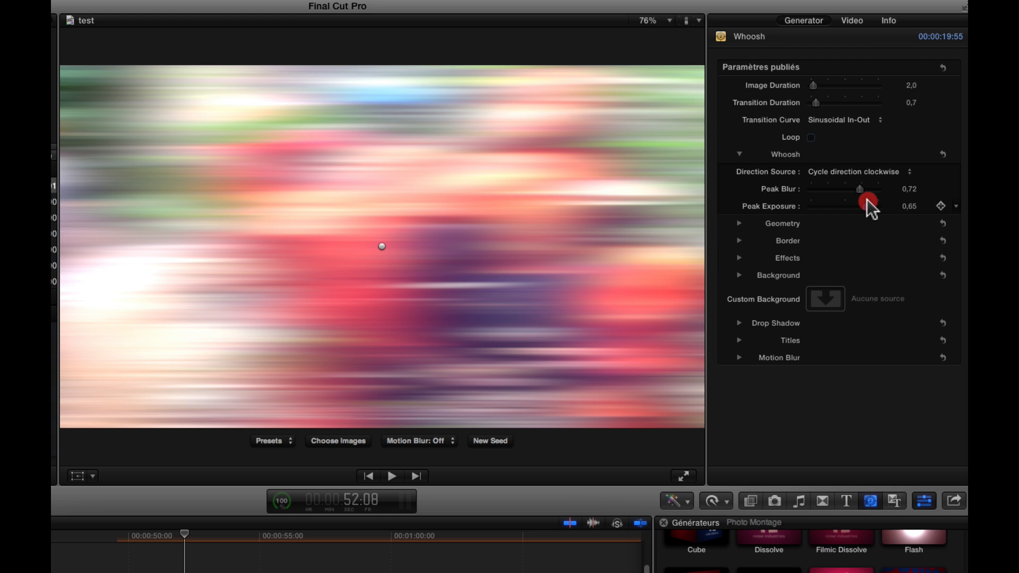
pyautogui.click(739, 154)
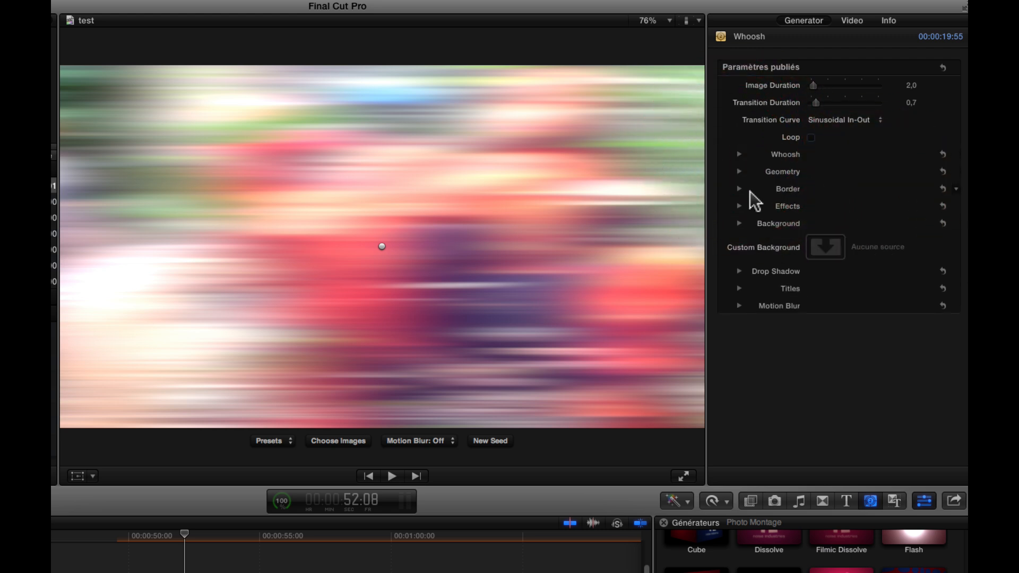
# Step: Enable Randomize in the Geometry settings and play the montage from the clip's start
pyautogui.click(737, 171)
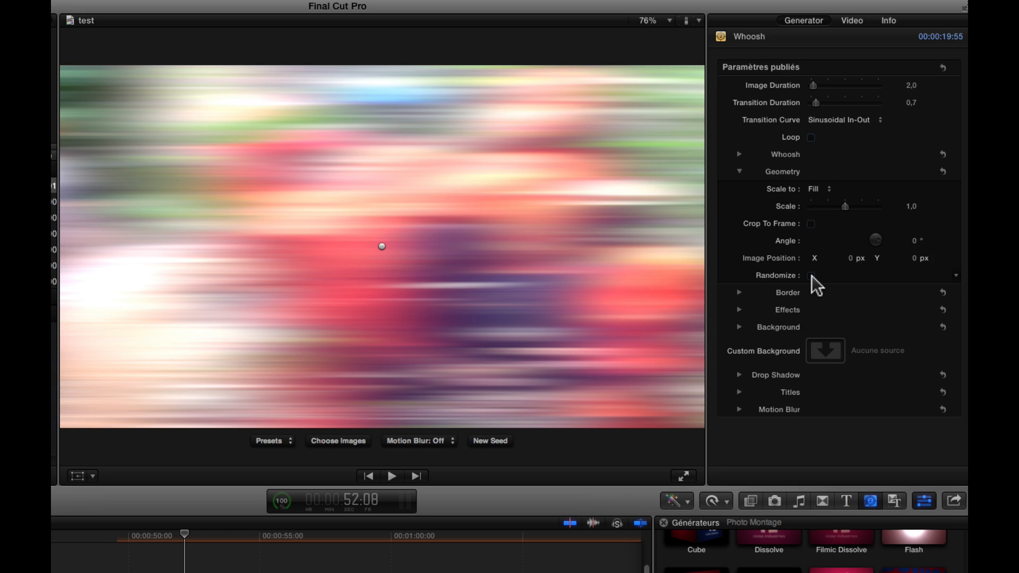
pyautogui.click(810, 276)
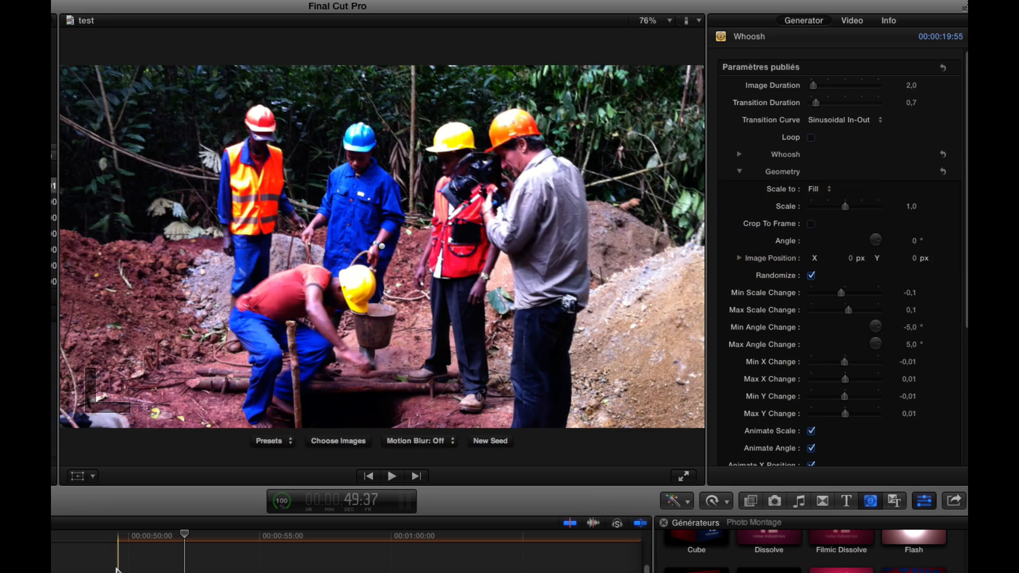
pyautogui.press('space')
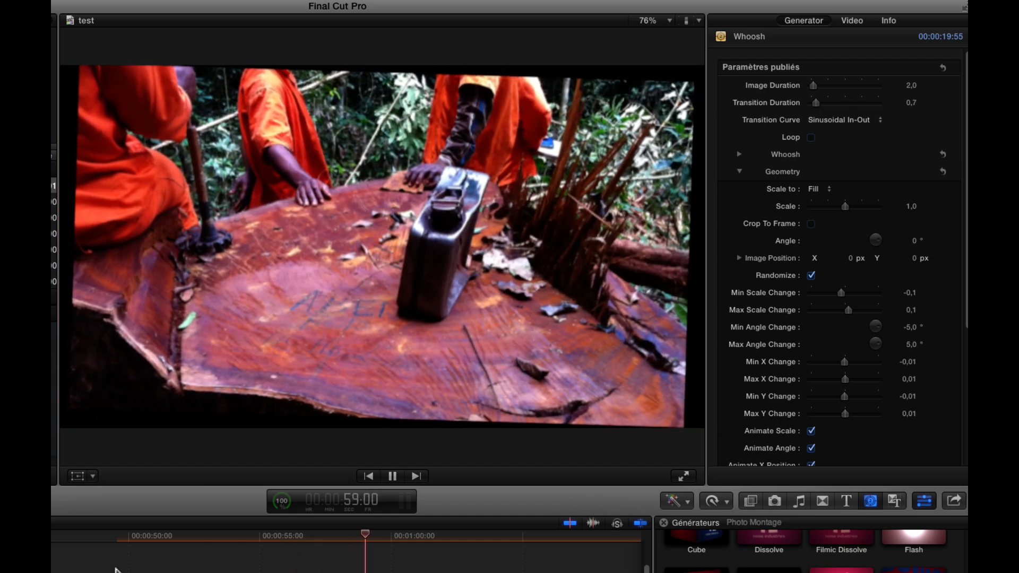
# Step: Set Animate When? to Only during pause in the Geometry settings and play the montage from the clip's start to check the movement
pyautogui.press('space')
pyautogui.scroll(-4, 860, 402)
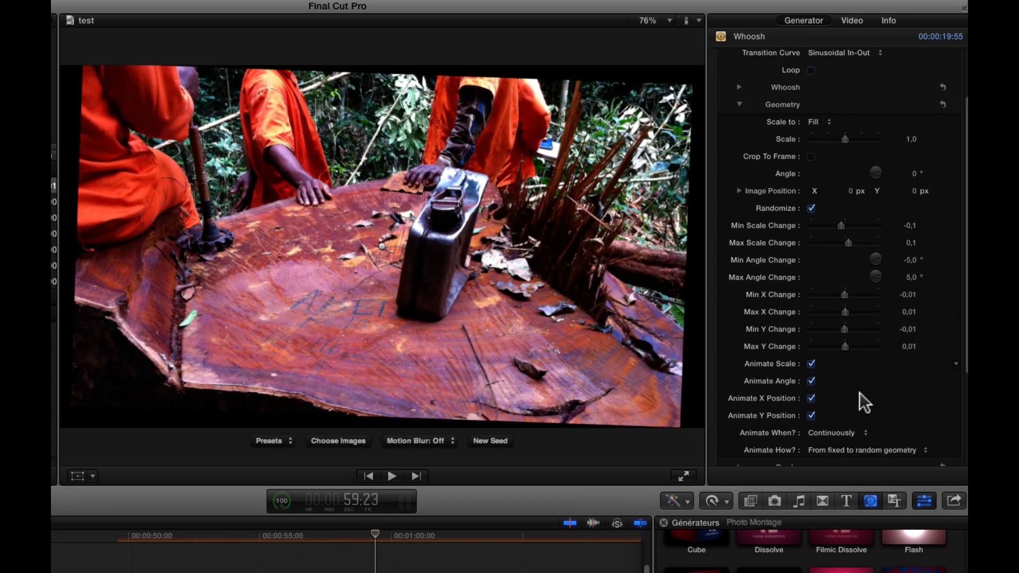
pyautogui.click(864, 429)
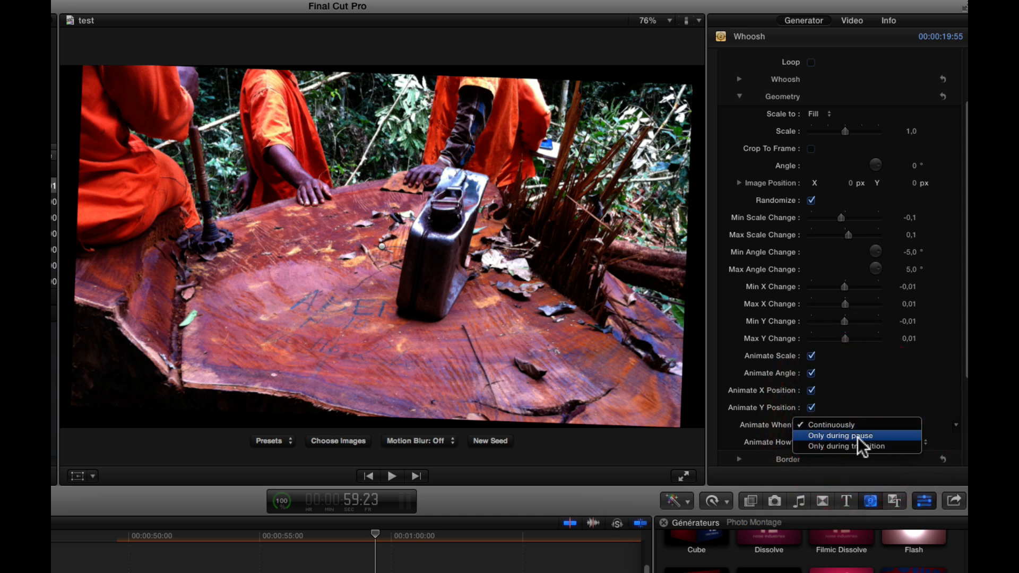
pyautogui.click(857, 437)
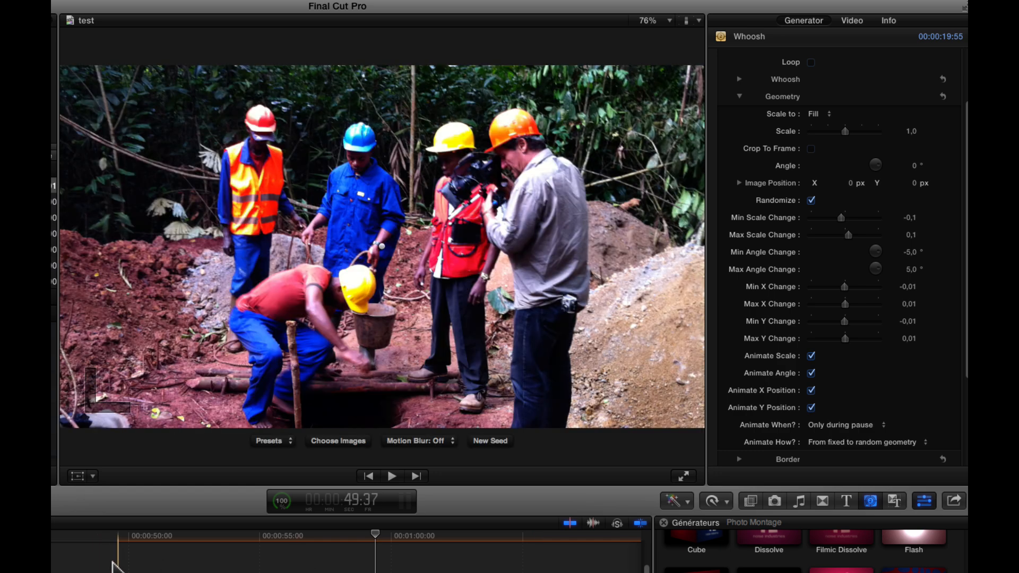
pyautogui.press('space')
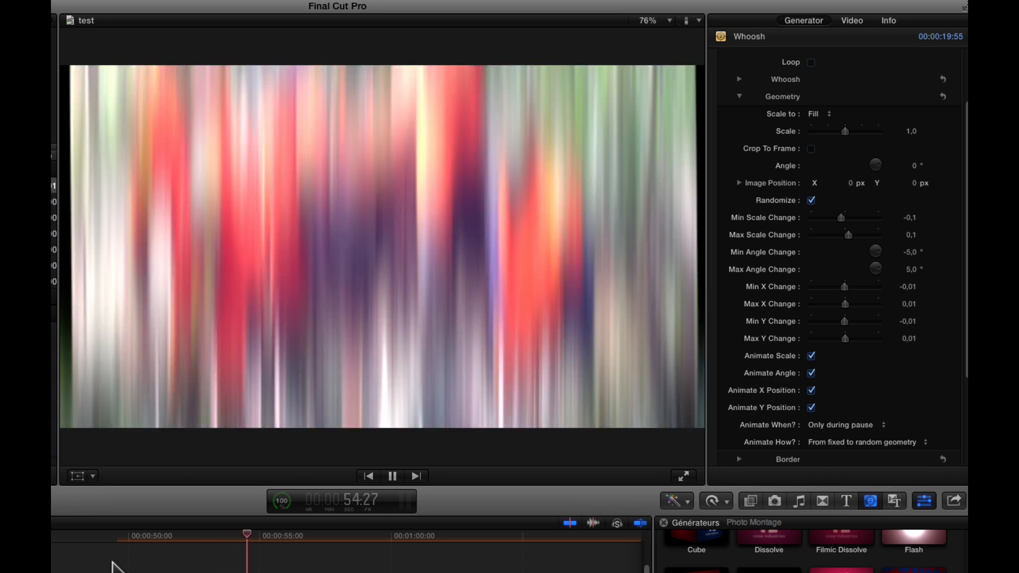
pyautogui.press('space')
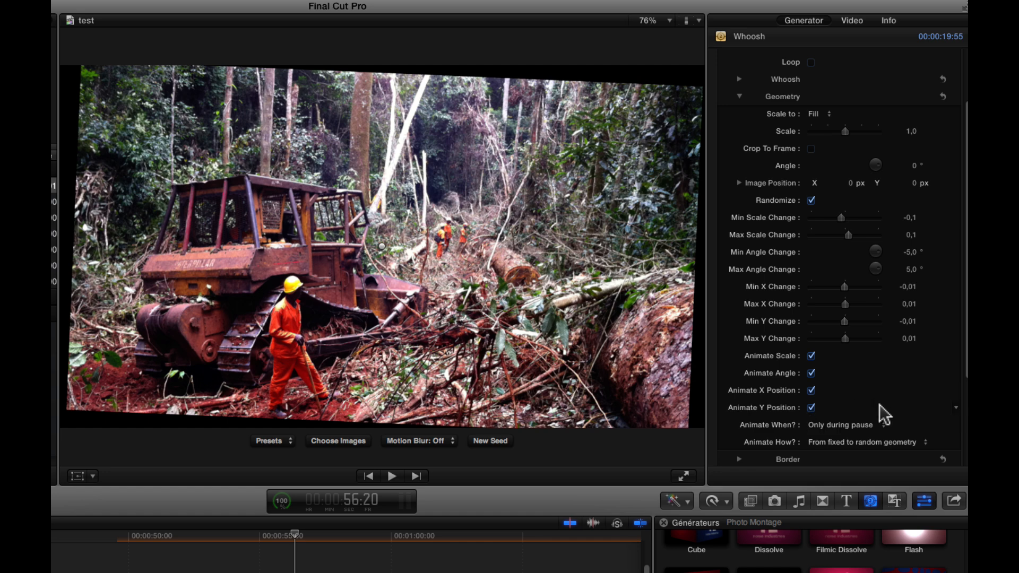
pyautogui.scroll(-2, 908, 399)
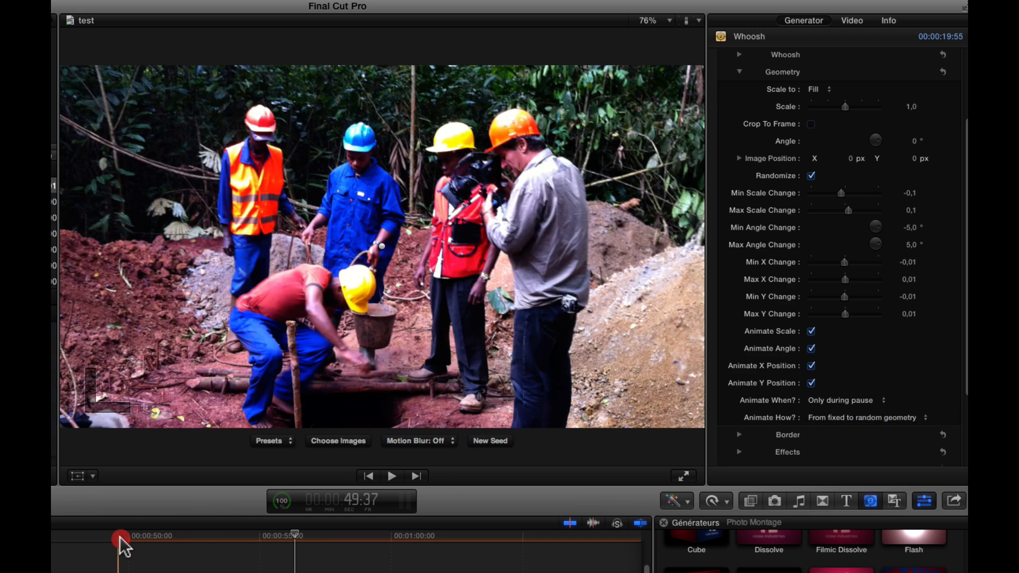
pyautogui.click(119, 536)
pyautogui.press('space')
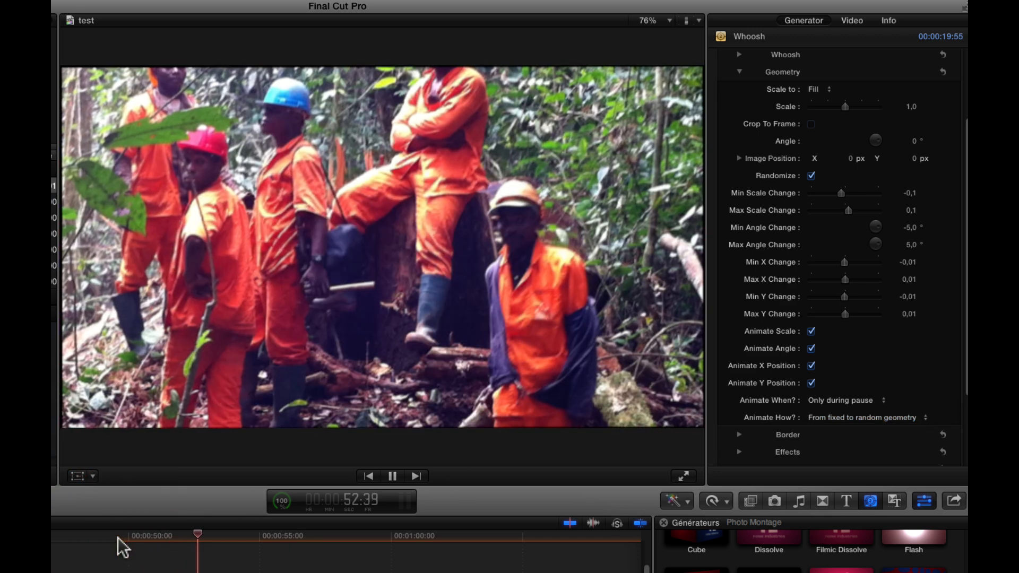
pyautogui.press('space')
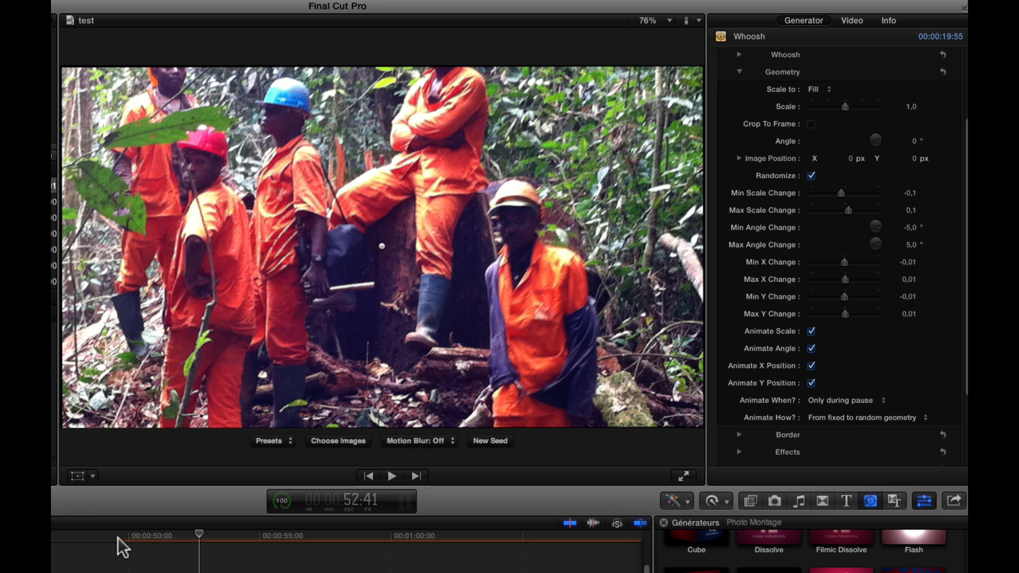
pyautogui.press('space')
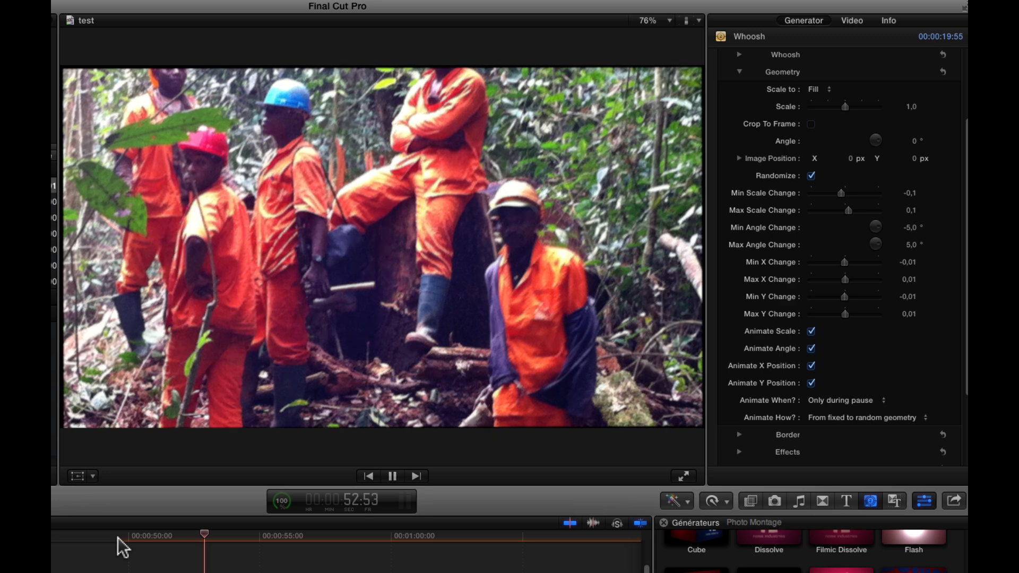
pyautogui.press('space')
# Step: Set Animate How? to Alternate at each image and play the montage to check the alternating movement
pyautogui.click(917, 419)
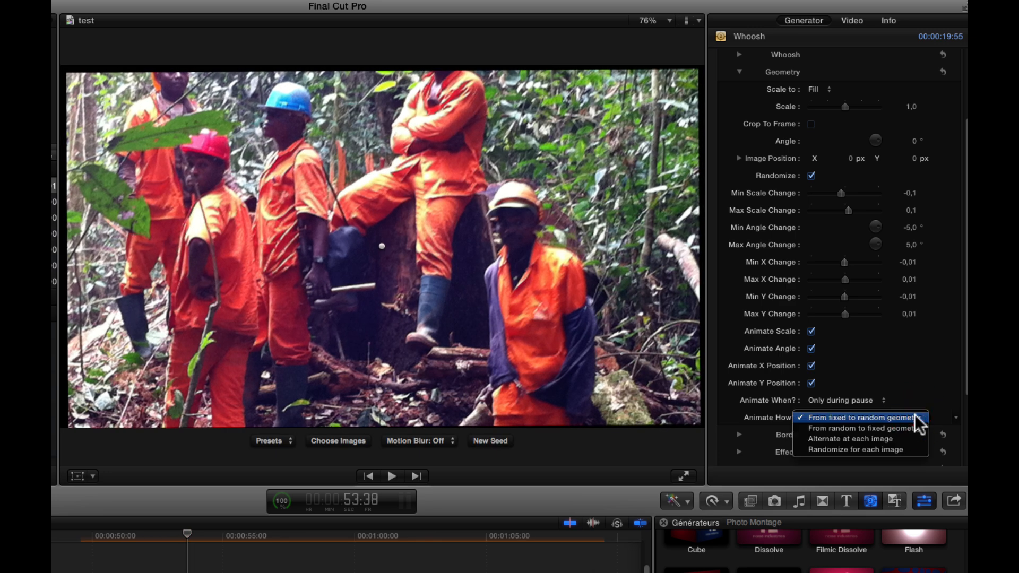
pyautogui.click(880, 438)
pyautogui.press('space')
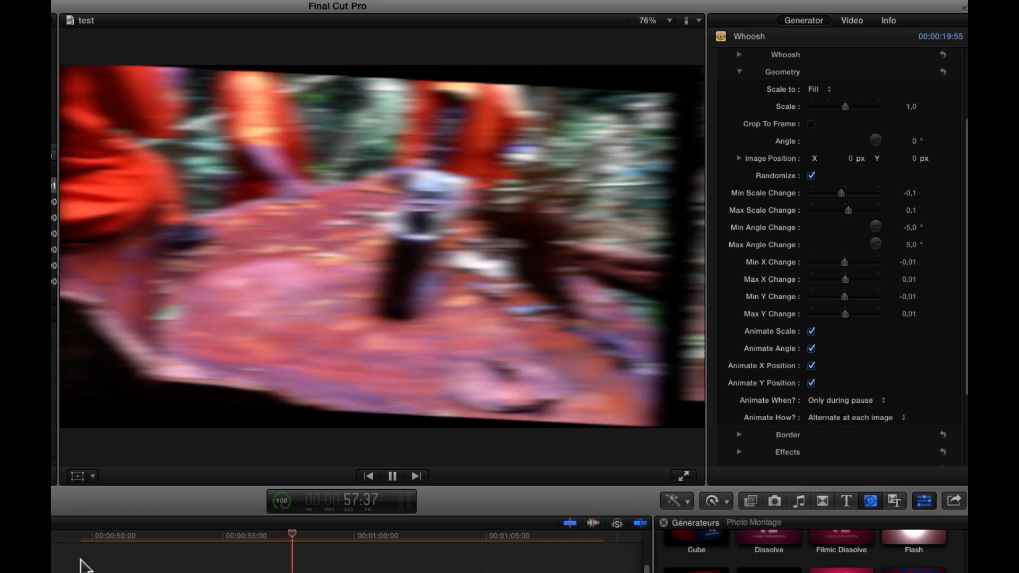
pyautogui.press('space')
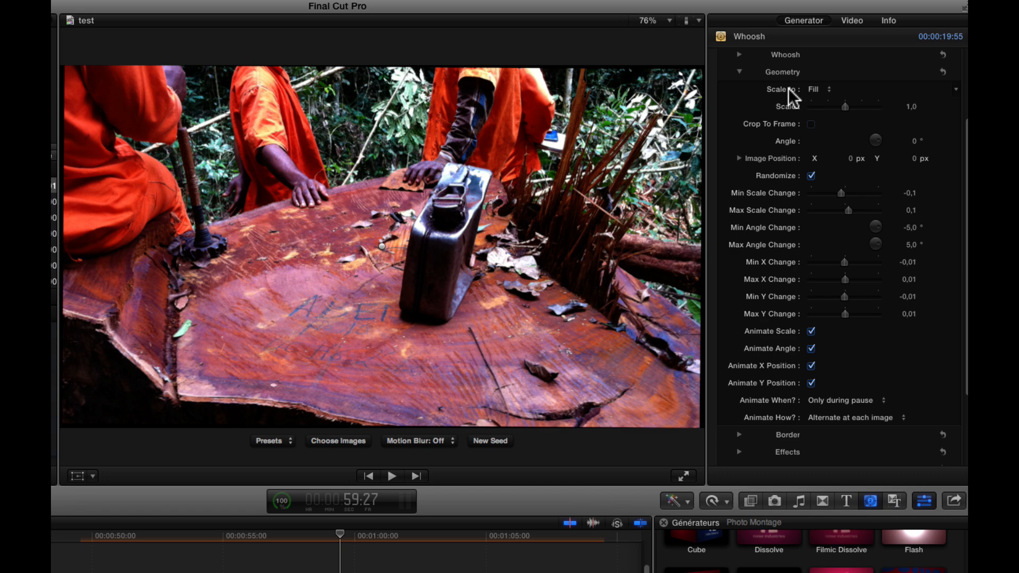
# Step: Set the Geometry Scale to option to Fit and play the montage from the clip's start
pyautogui.click(822, 90)
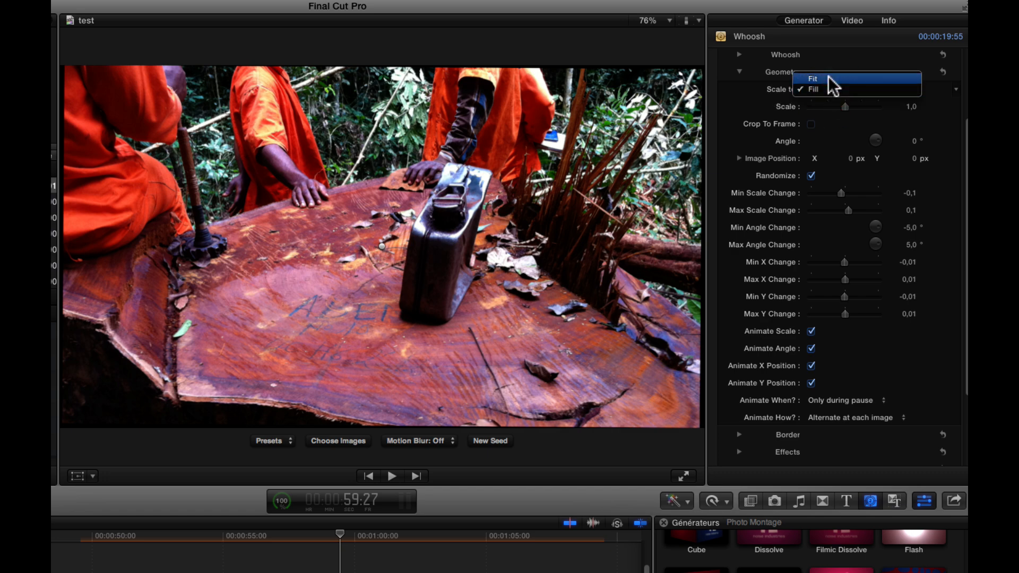
pyautogui.click(829, 77)
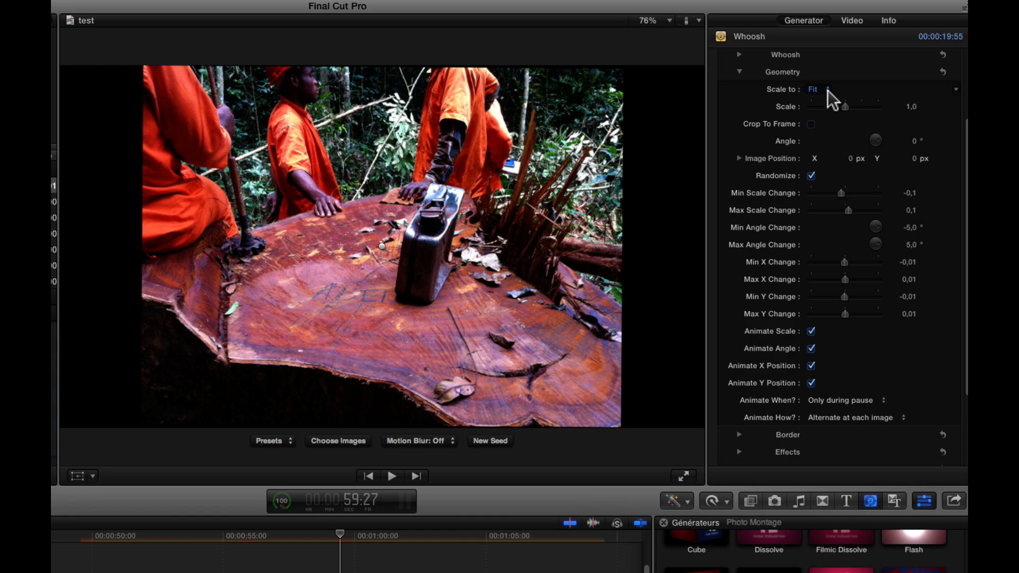
pyautogui.click(83, 550)
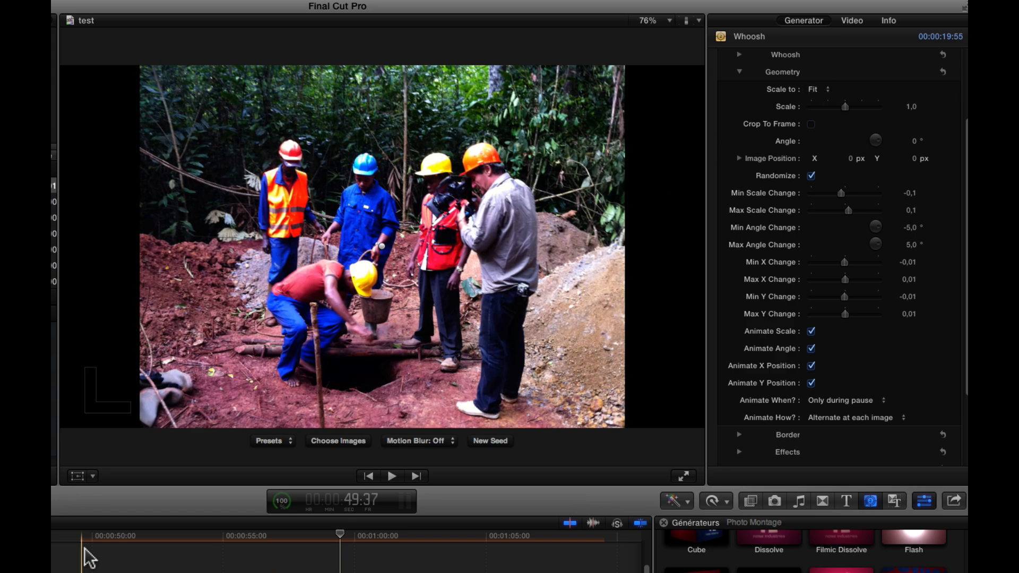
pyautogui.press('space')
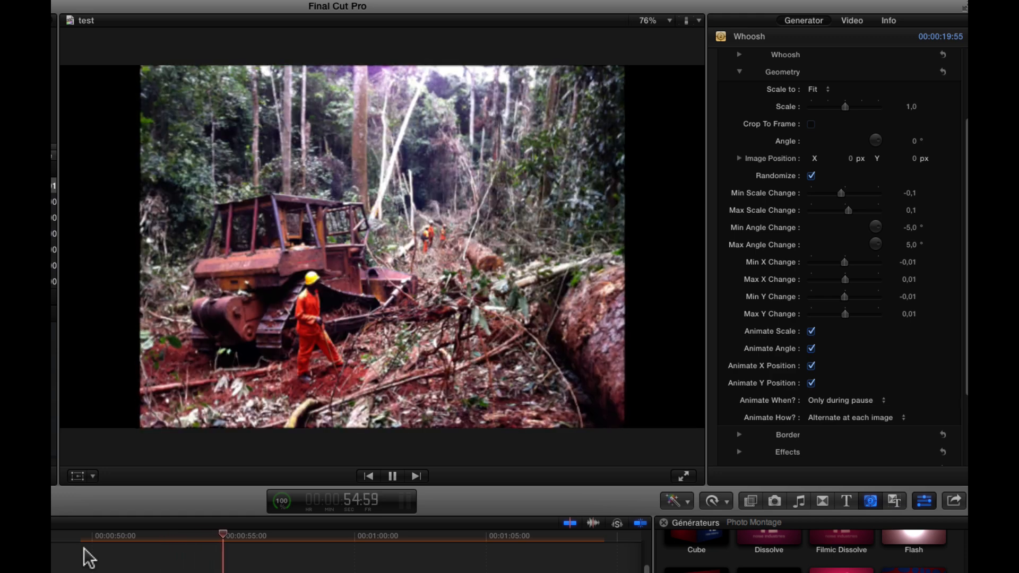
pyautogui.press('space')
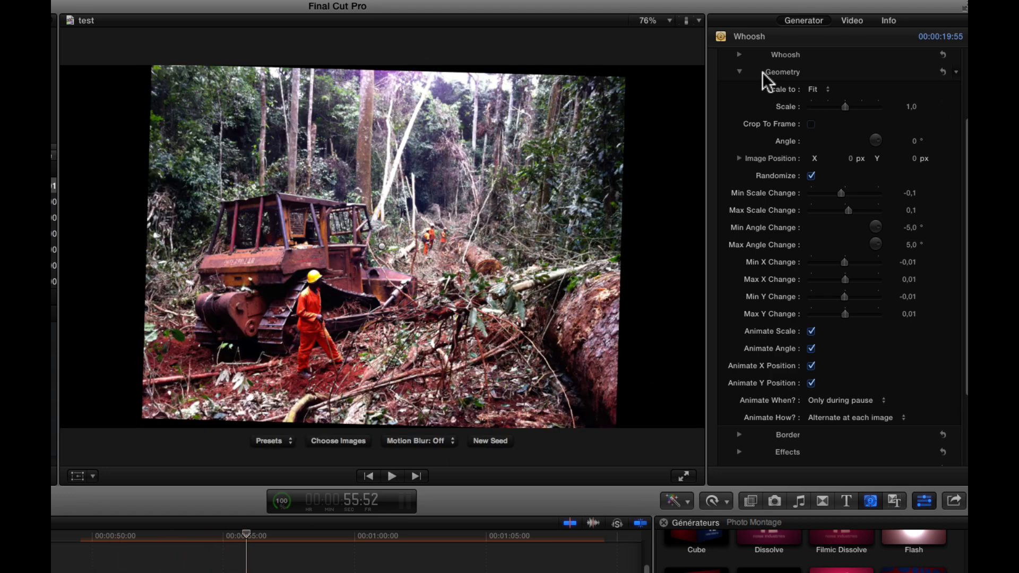
# Step: Give the pictures a uniform border with a Margin of about 0,07 and Border Aging of about 0,22
pyautogui.click(739, 71)
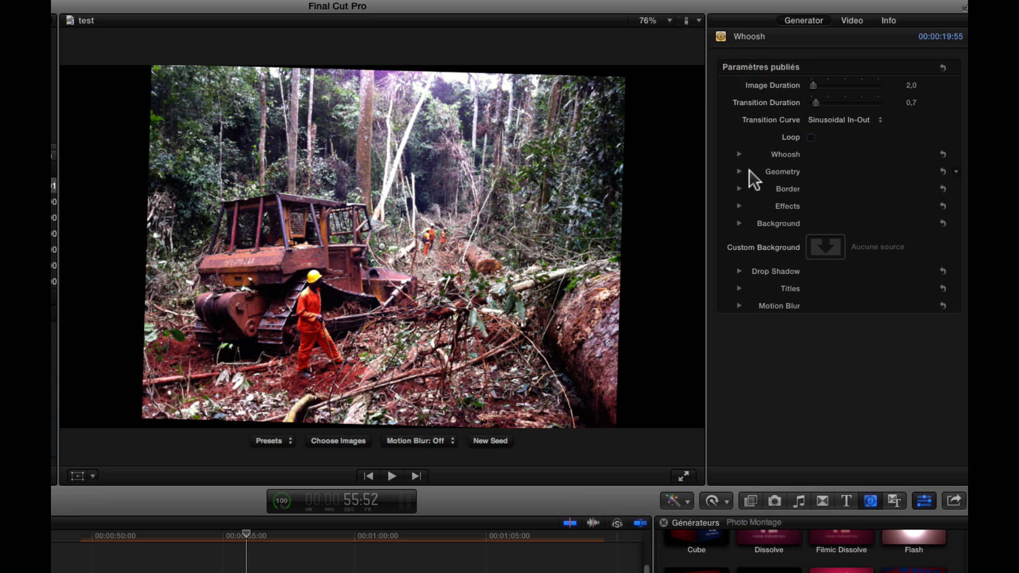
pyautogui.click(737, 189)
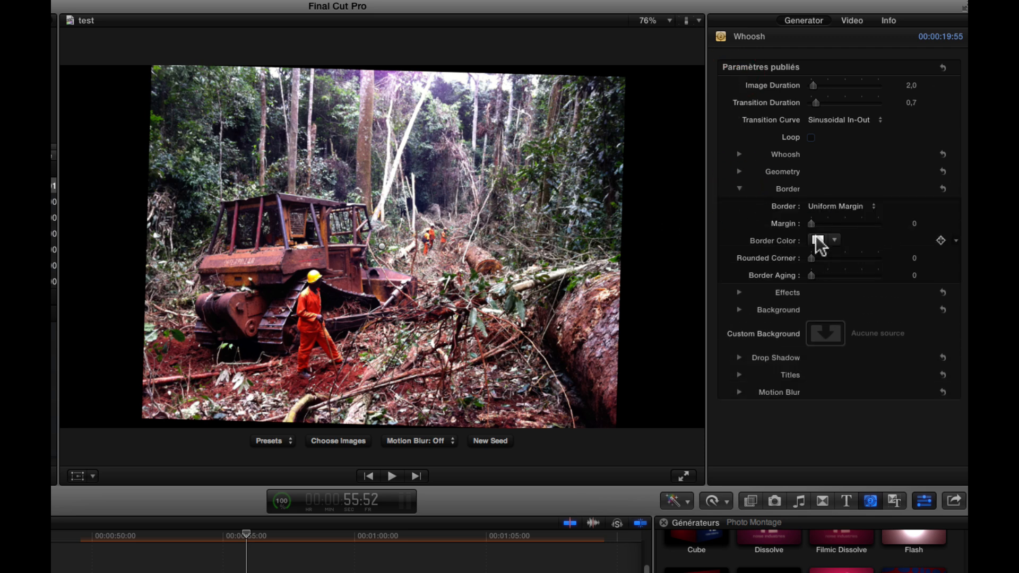
pyautogui.moveTo(812, 223); pyautogui.dragTo(817, 221)
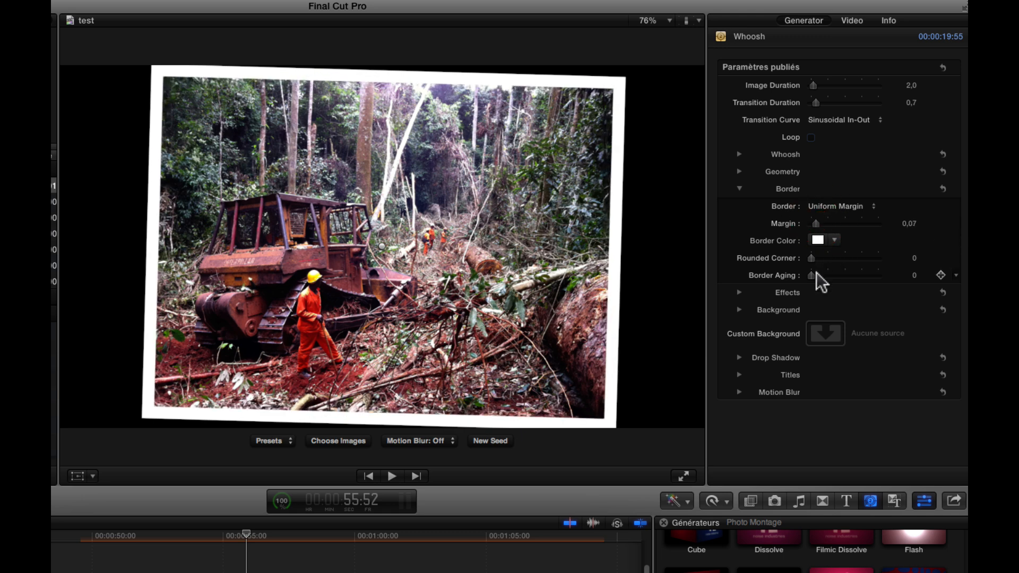
pyautogui.moveTo(811, 274); pyautogui.dragTo(826, 274)
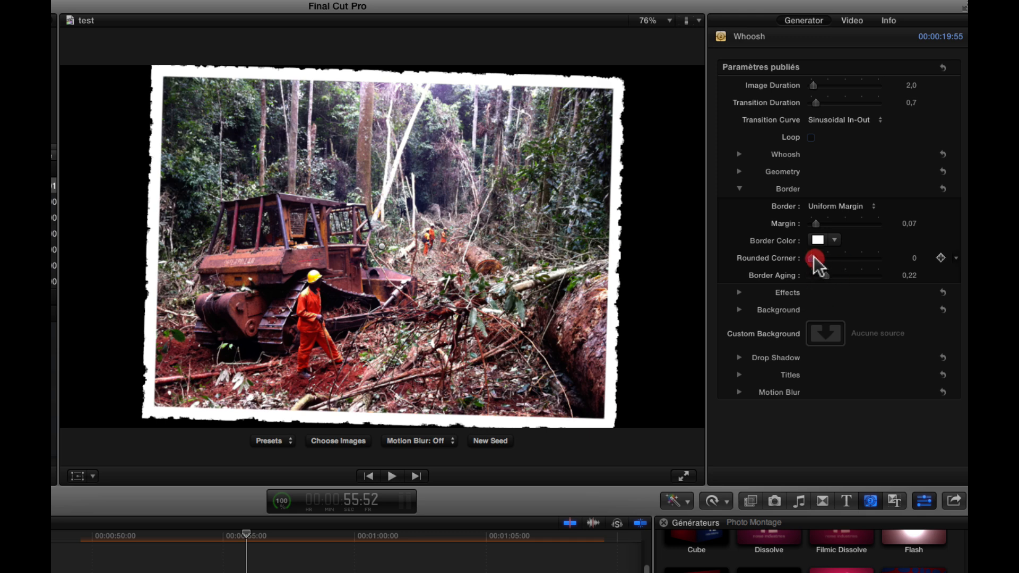
# Step: Change the Border Color to a medium green and collapse the Border settings
pyautogui.click(823, 241)
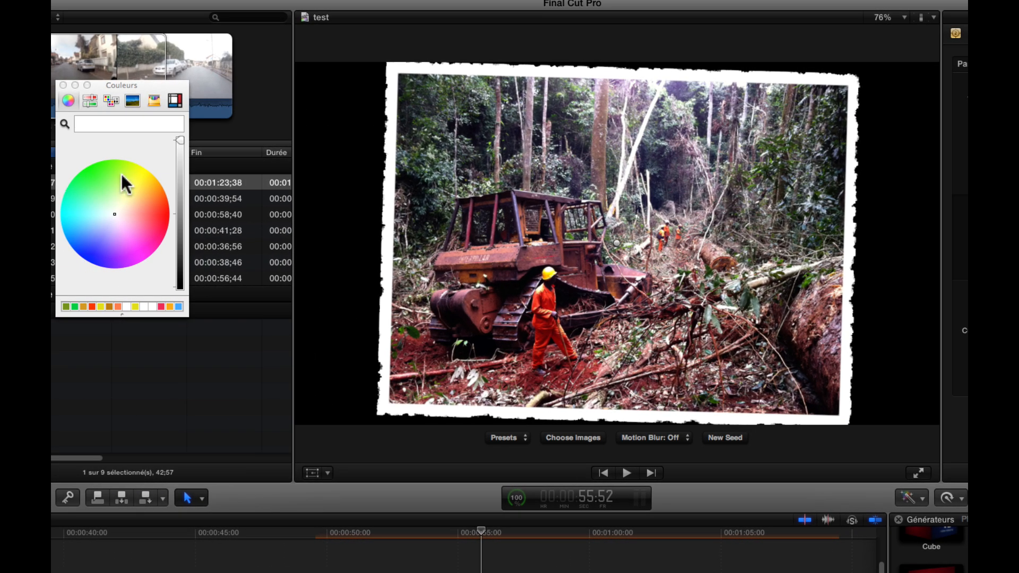
pyautogui.moveTo(176, 141); pyautogui.dragTo(199, 178)
pyautogui.moveTo(129, 191); pyautogui.dragTo(52, 208)
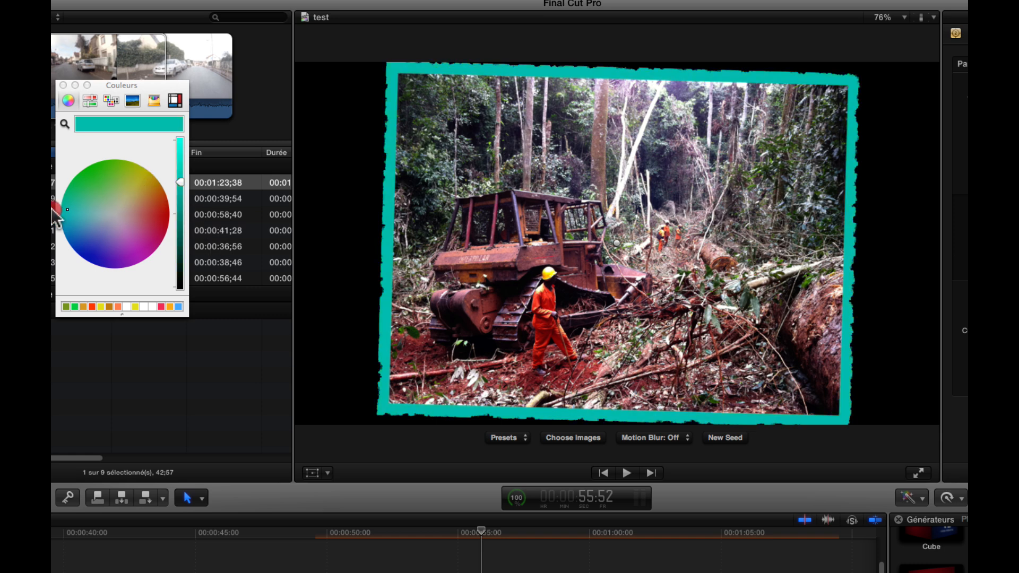
pyautogui.click(75, 178)
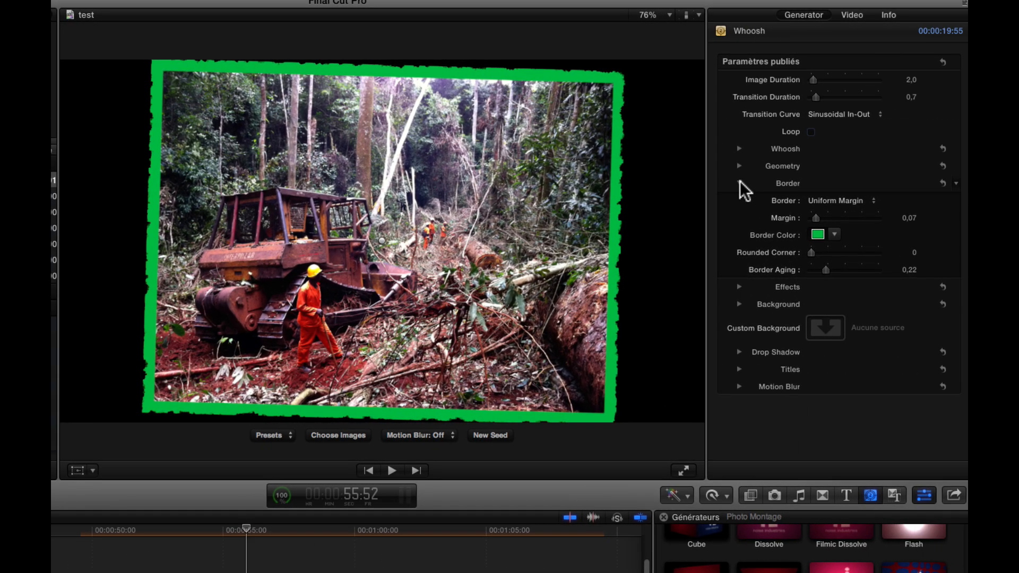
pyautogui.click(739, 182)
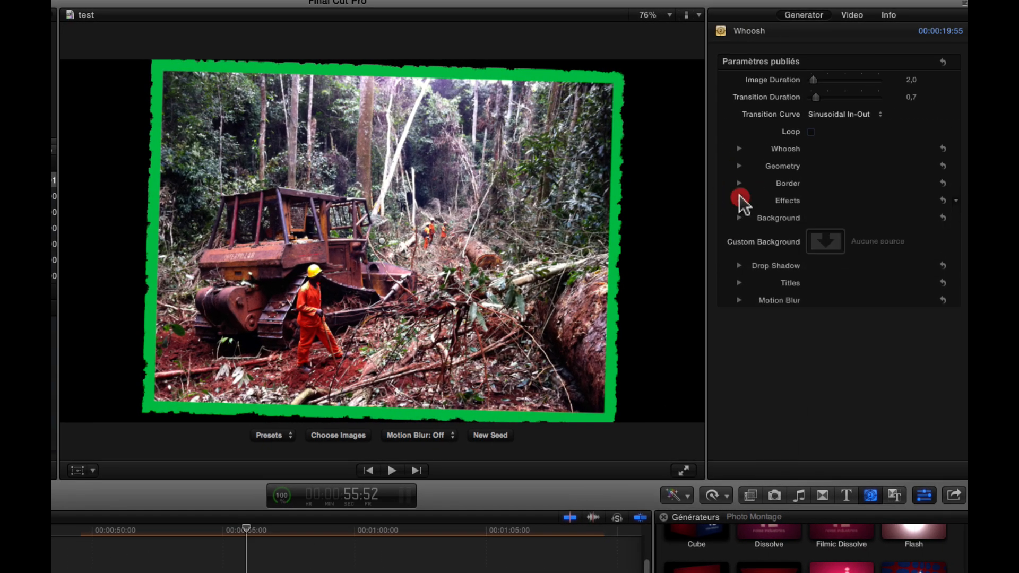
# Step: Enable the Vignette effect with scale about 0,98, softness about 0,51 and aspect ratio about 0,86, and compare the picture with and without it
pyautogui.click(739, 199)
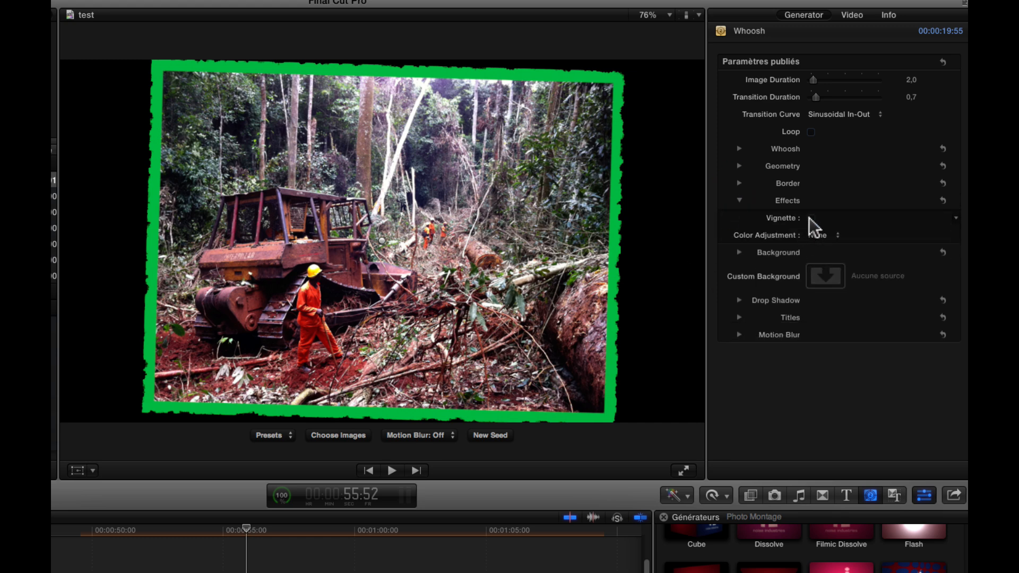
pyautogui.click(810, 217)
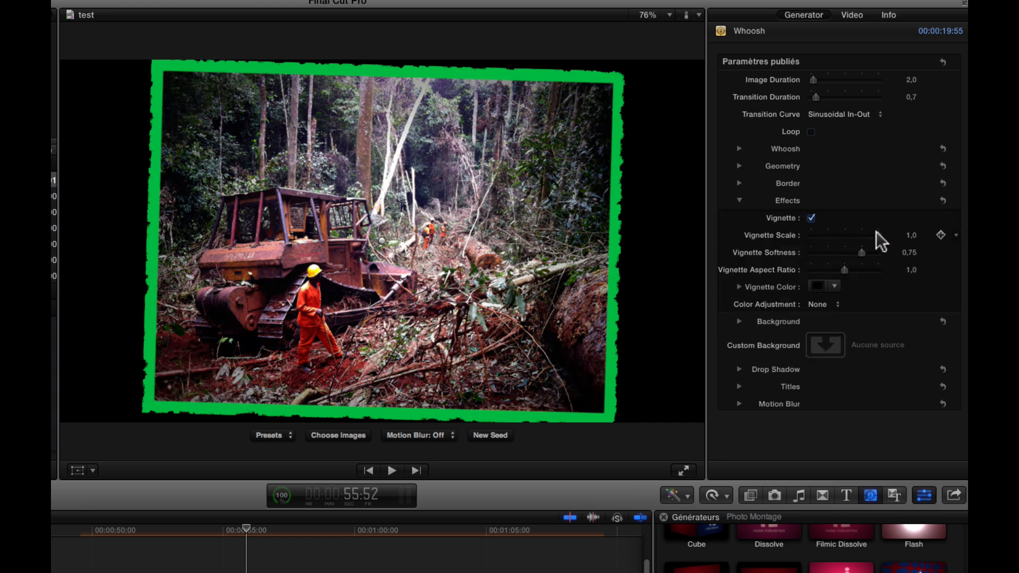
pyautogui.moveTo(877, 232); pyautogui.dragTo(840, 272)
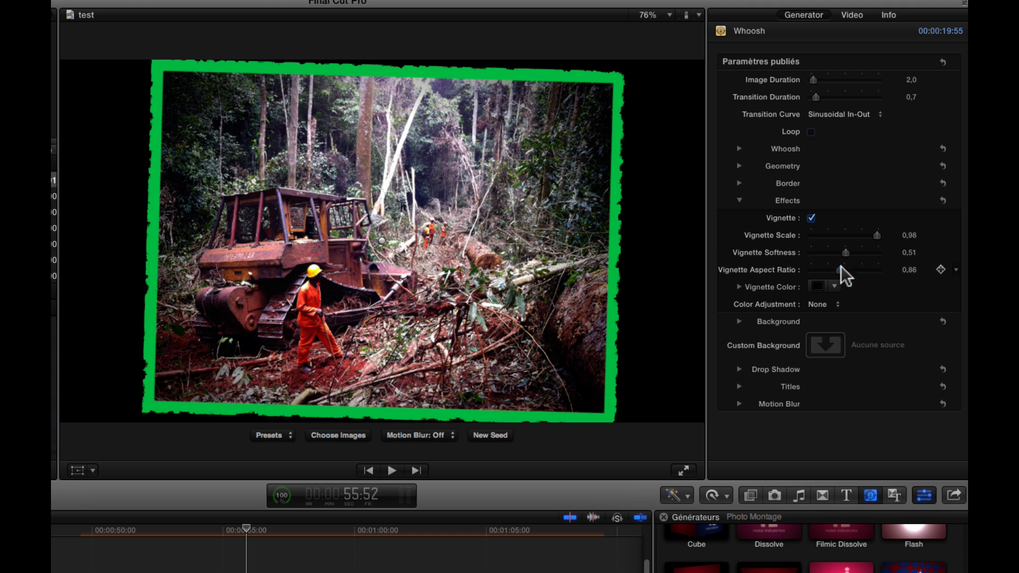
pyautogui.click(811, 218)
pyautogui.click(811, 218)
# Step: Try the Sepia Tone and the Exposure, Saturation and Contrast color adjustments, and return Color Adjustment to None
pyautogui.click(832, 305)
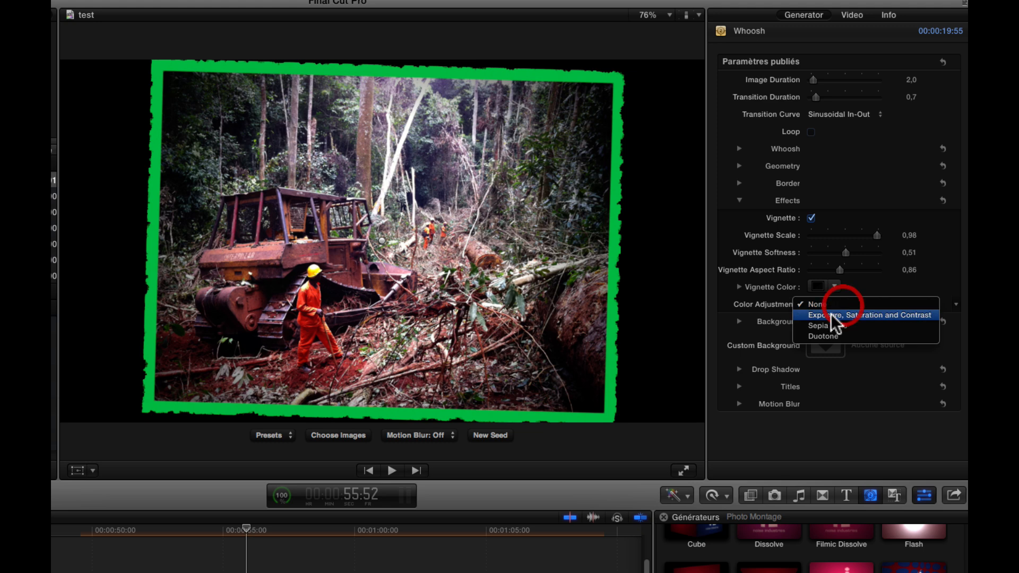
pyautogui.click(823, 322)
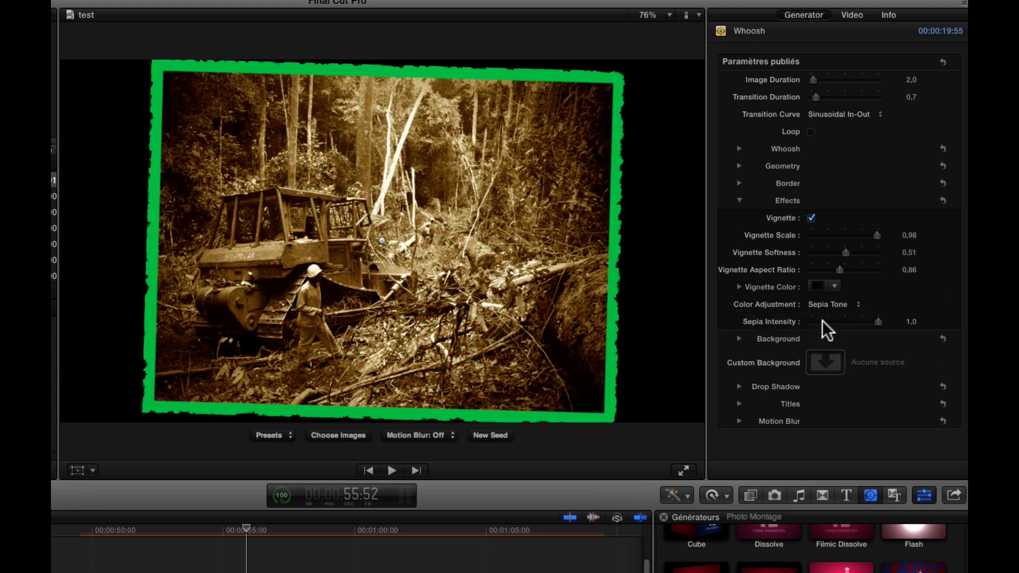
pyautogui.click(836, 305)
pyautogui.click(842, 294)
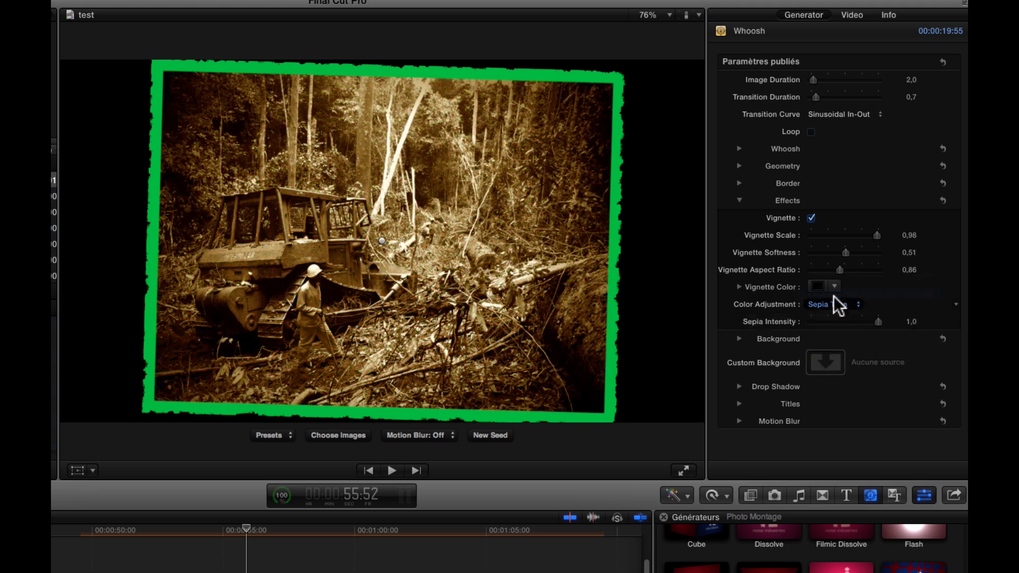
pyautogui.moveTo(844, 322)
pyautogui.mouseDown()
pyautogui.moveTo(833, 323)
pyautogui.moveTo(835, 339)
pyautogui.moveTo(850, 340)
pyautogui.mouseUp()
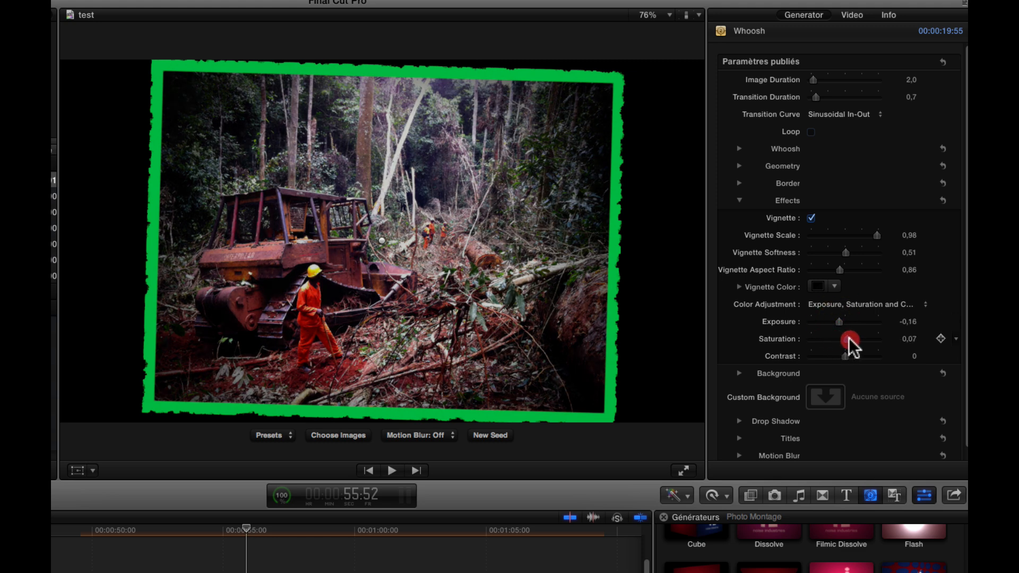
pyautogui.click(854, 304)
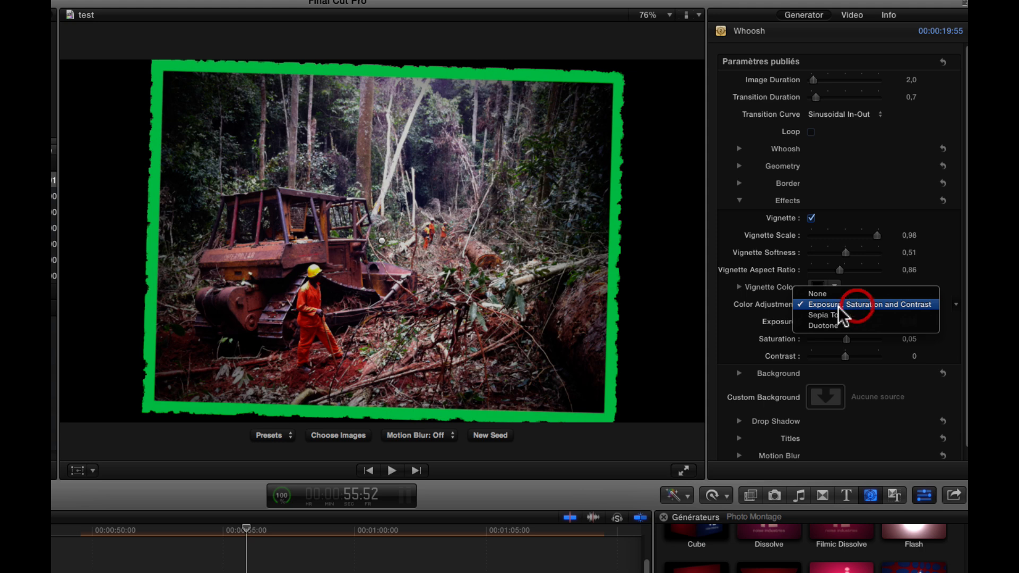
pyautogui.click(831, 295)
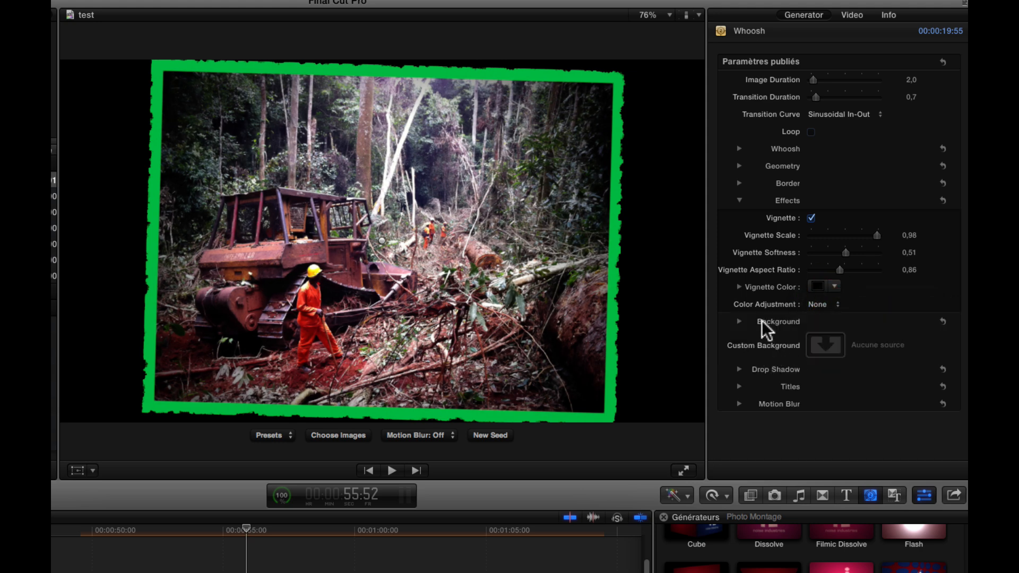
# Step: Set the Background to a Gradient with yellow as Color 1 and pinkish red as Color 2
pyautogui.click(739, 321)
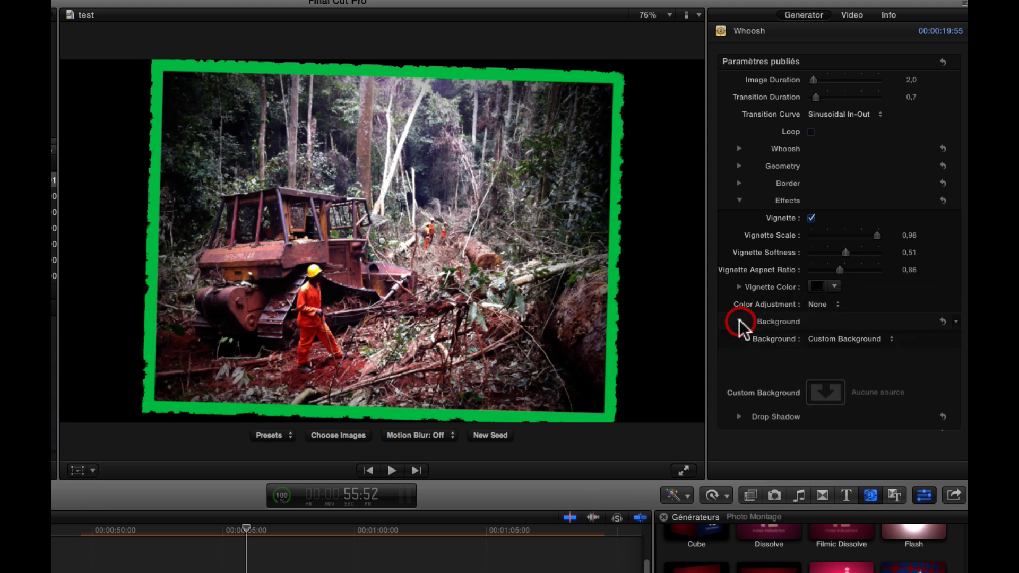
pyautogui.click(887, 338)
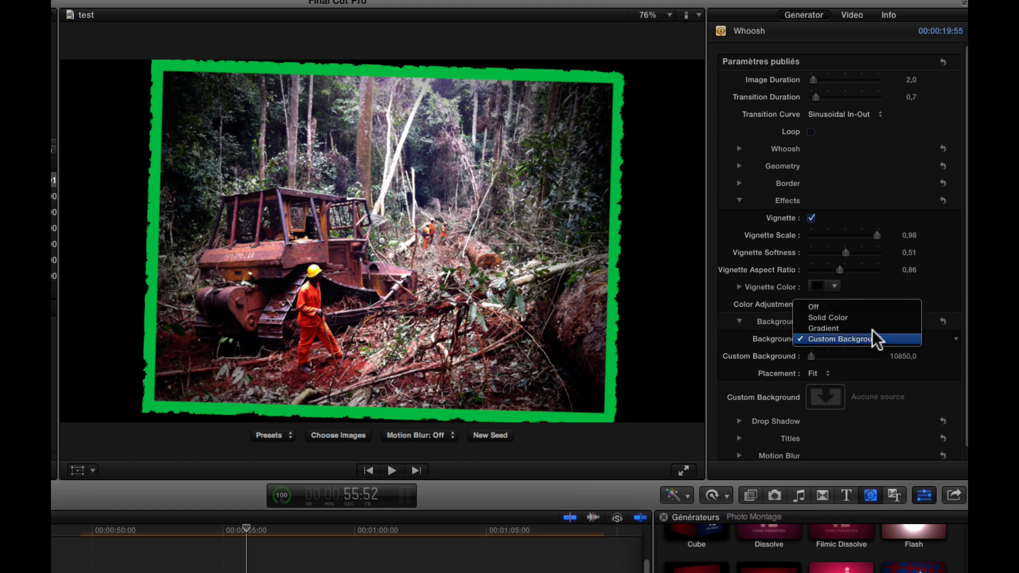
pyautogui.click(826, 327)
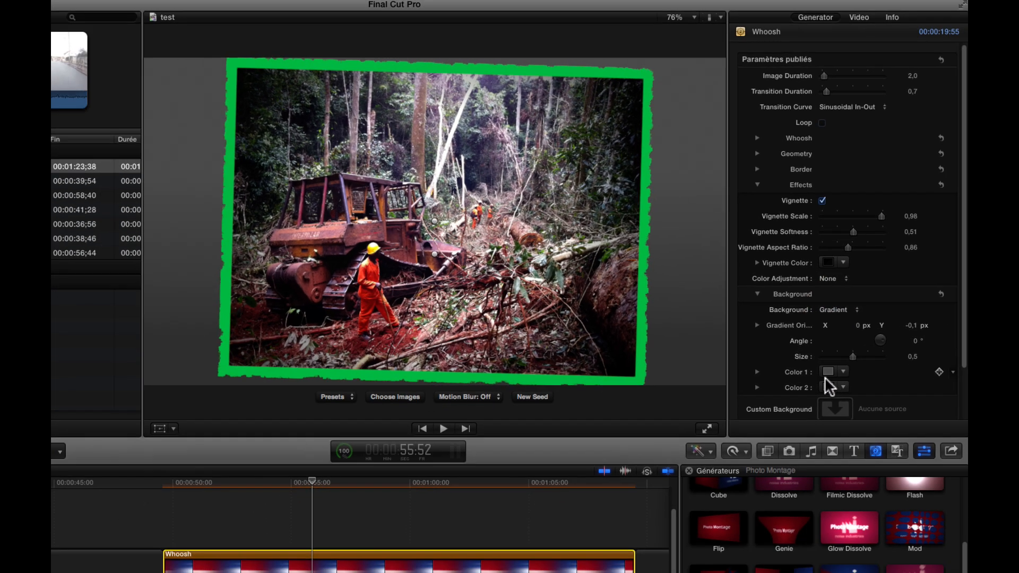
pyautogui.click(818, 407)
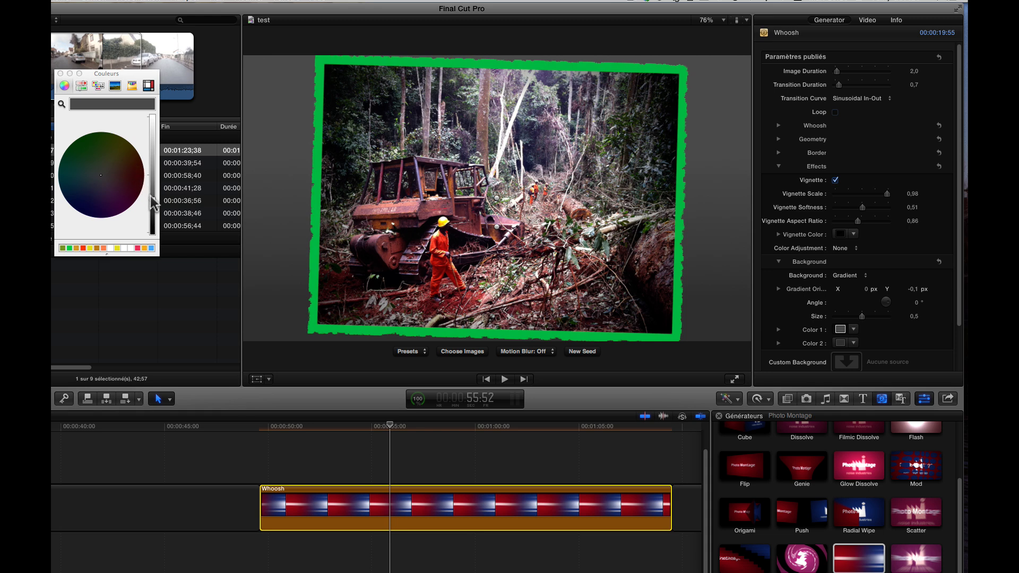
pyautogui.moveTo(153, 190); pyautogui.dragTo(148, 161)
pyautogui.click(121, 144)
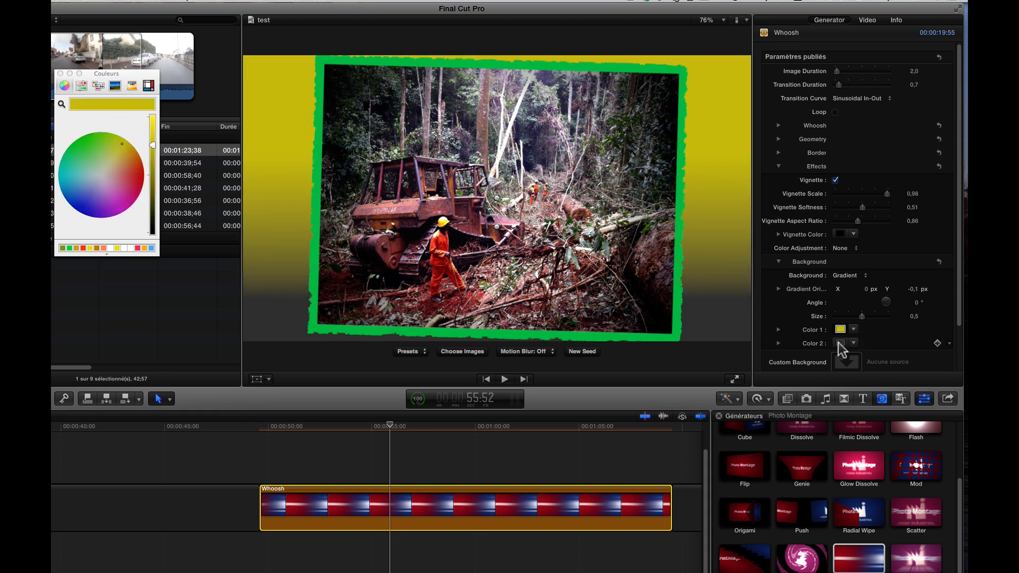
pyautogui.click(840, 343)
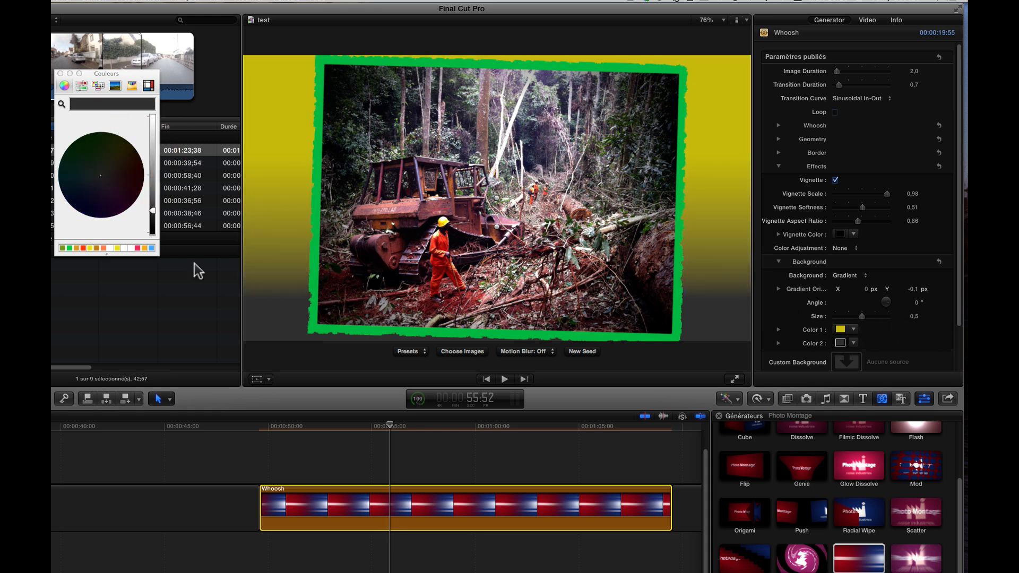
pyautogui.click(137, 247)
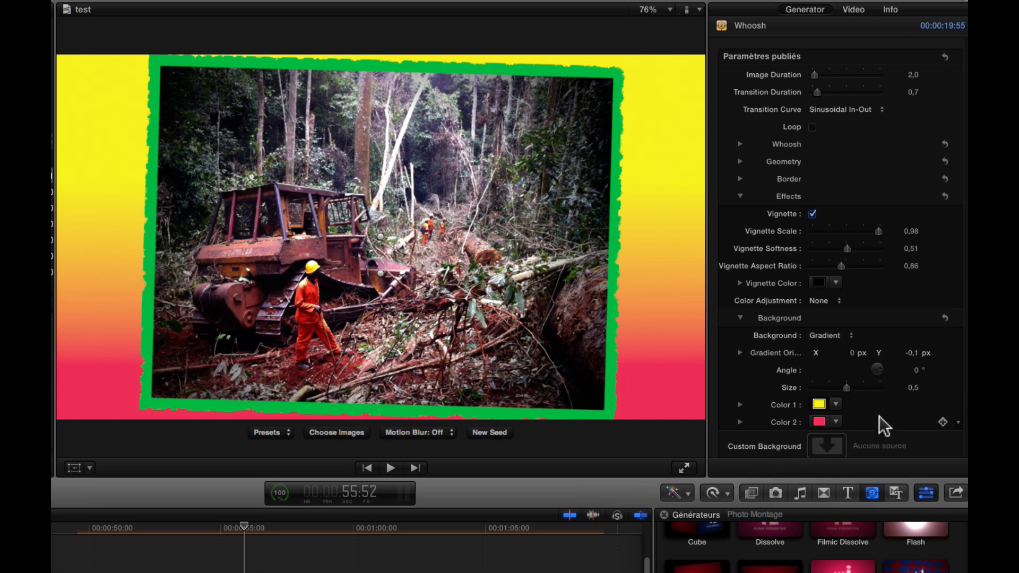
# Step: Enable a black Drop Shadow with offset X about 0,05, offset Y about -0,1 and radius about 0,01, and collapse its settings
pyautogui.scroll(-3, 879, 417)
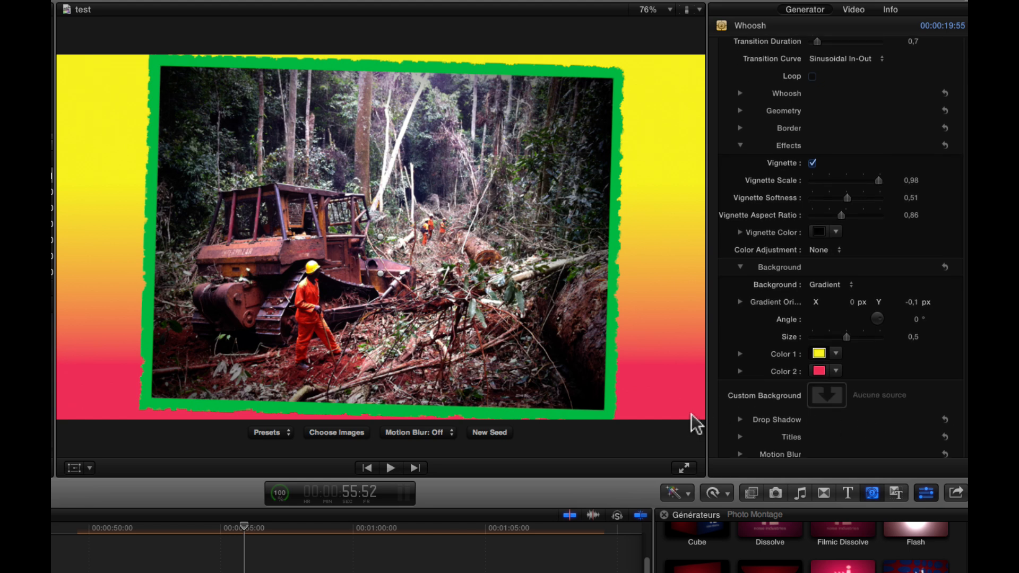
pyautogui.click(738, 419)
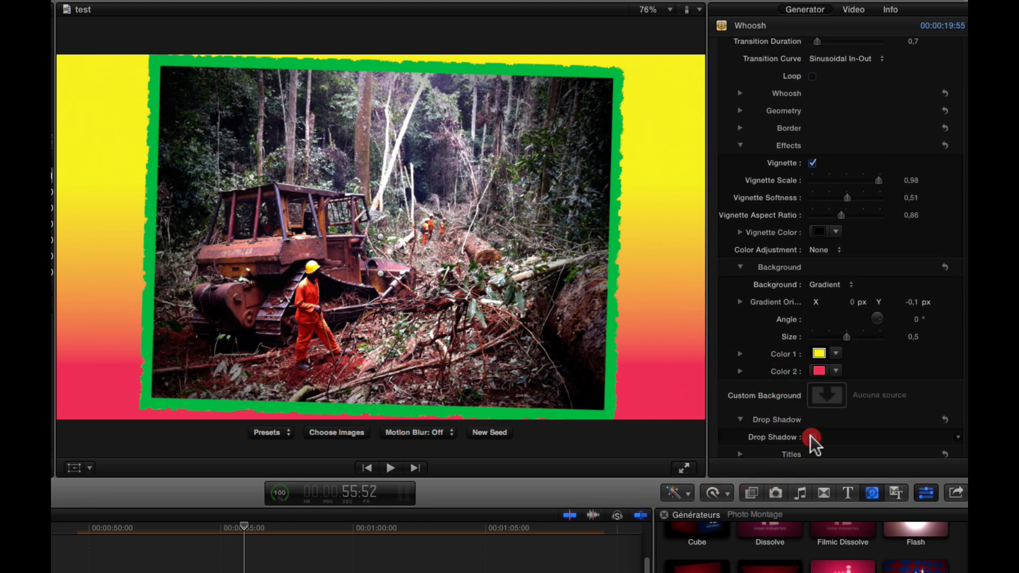
pyautogui.click(812, 437)
pyautogui.scroll(-5, 815, 445)
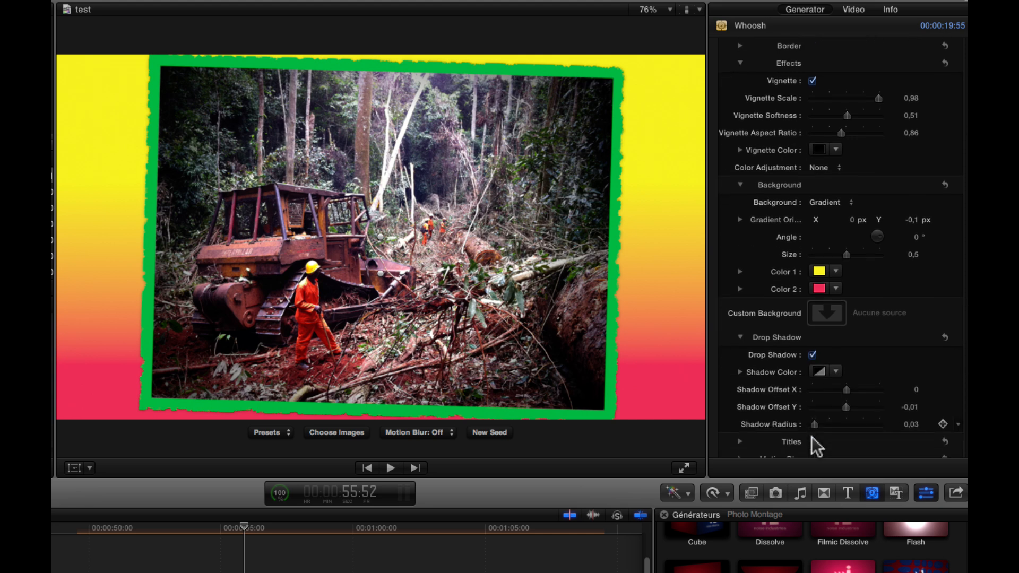
pyautogui.click(818, 371)
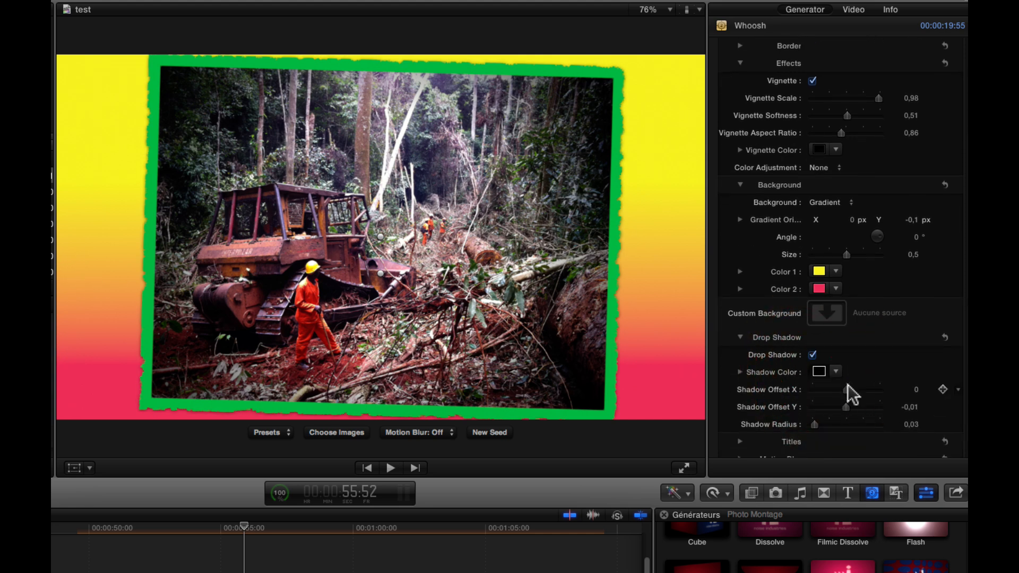
pyautogui.moveTo(846, 388); pyautogui.dragTo(845, 420)
pyautogui.scroll(-1, 736, 330)
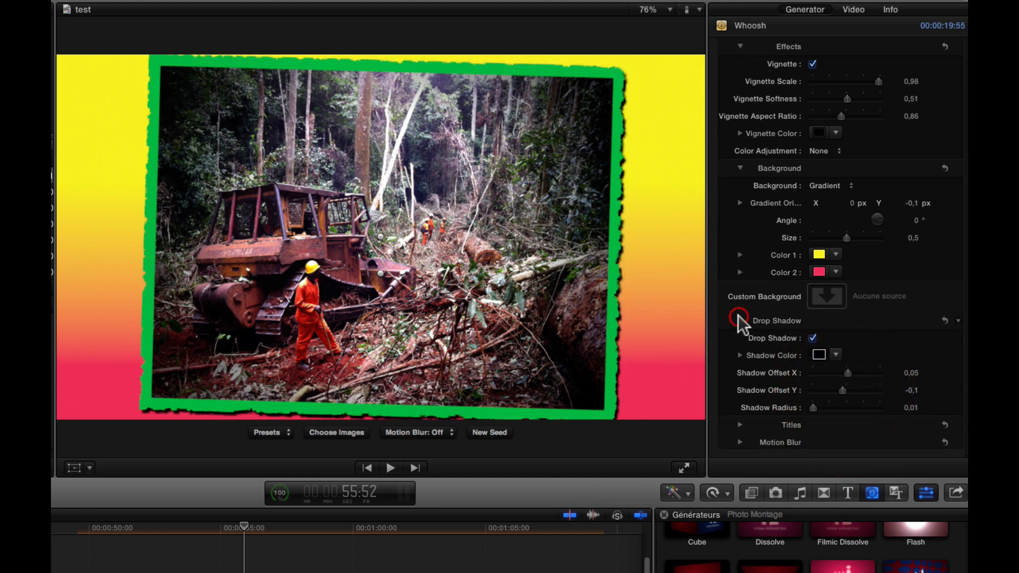
pyautogui.click(738, 317)
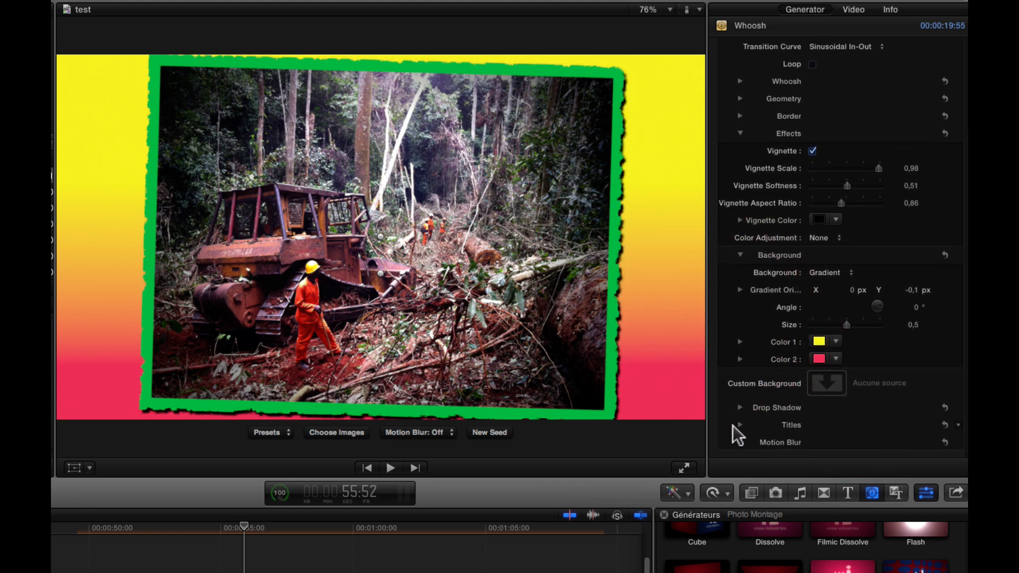
# Step: Show the picture titles, trying them relative to frame and settling on relative to image, and expand the Motion Blur settings
pyautogui.click(767, 422)
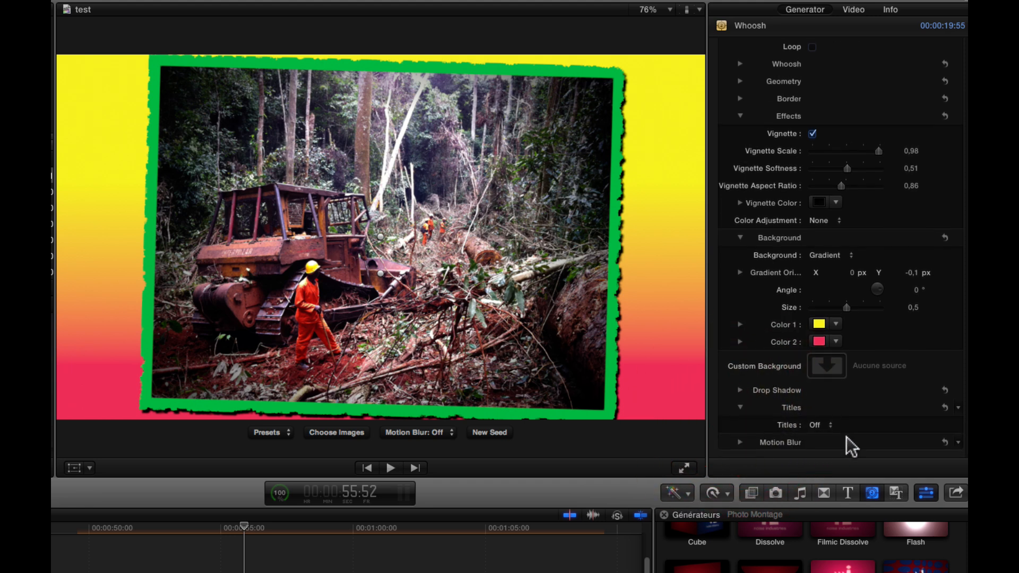
pyautogui.click(830, 423)
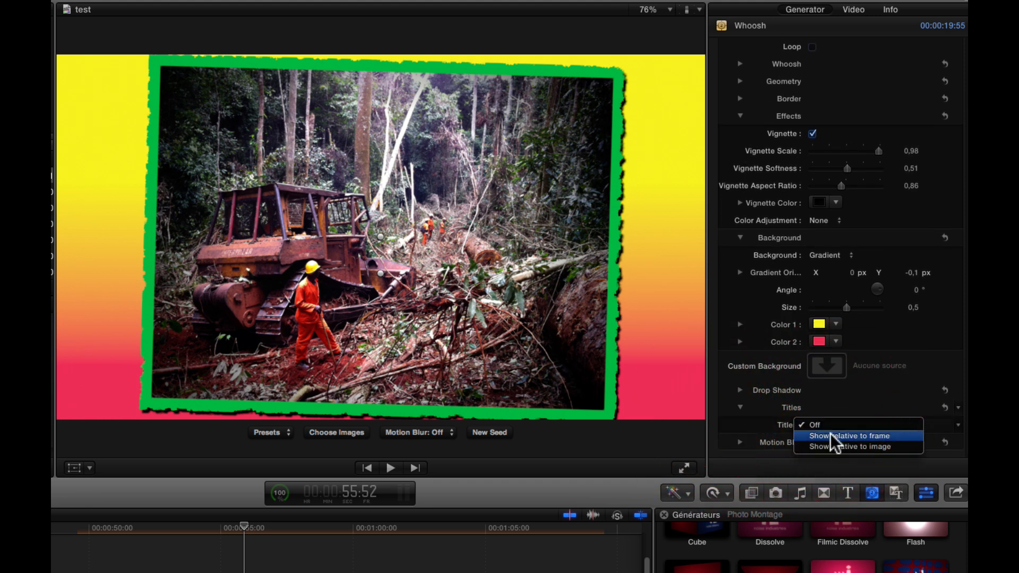
pyautogui.click(830, 434)
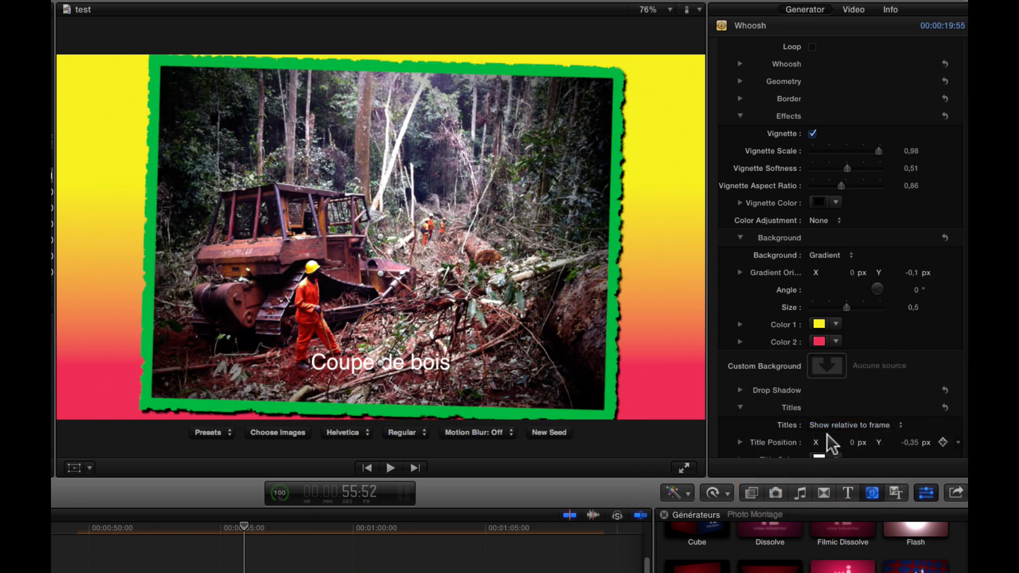
pyautogui.click(871, 428)
pyautogui.click(870, 436)
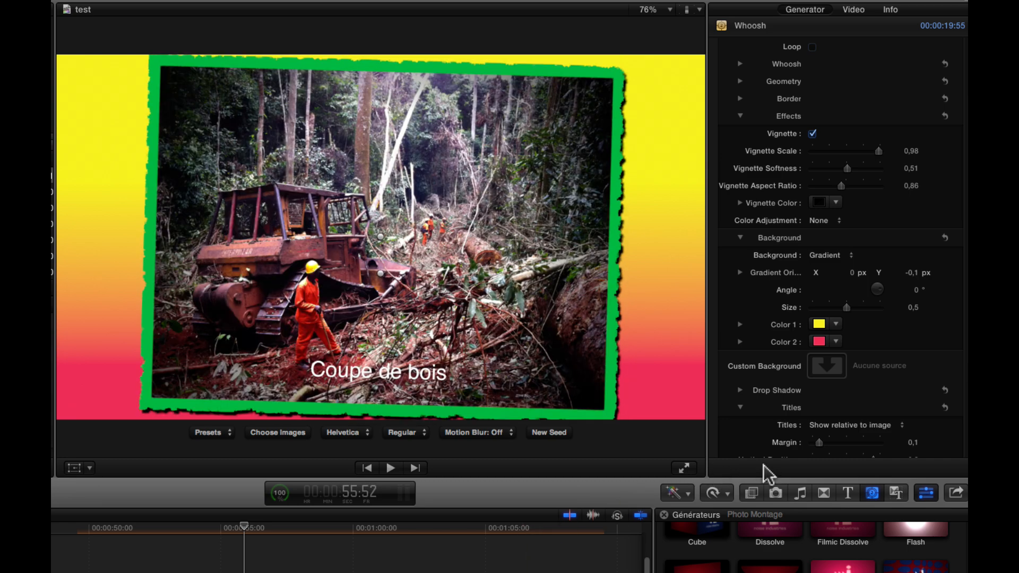
pyautogui.click(739, 407)
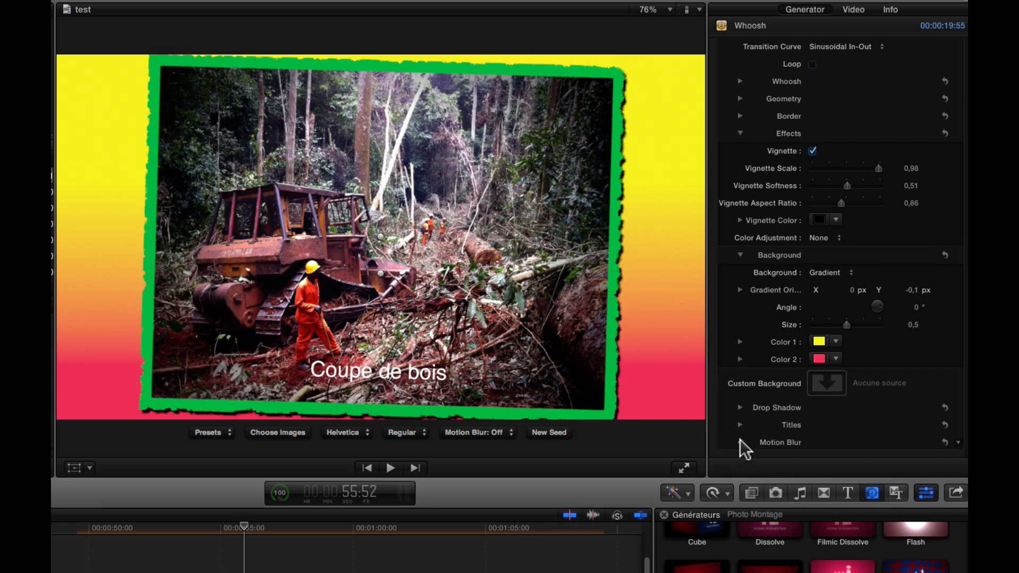
pyautogui.click(740, 442)
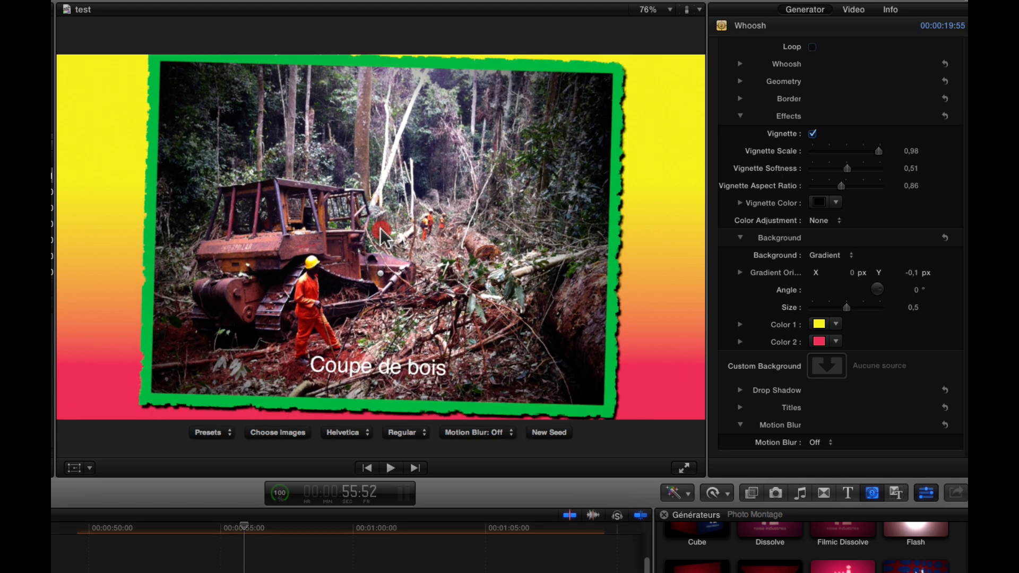
# Step: Adjust the picture's position slightly in the viewer and move the gradient origin to about X -0,05, Y 0,16
pyautogui.click(380, 236)
pyautogui.moveTo(380, 273); pyautogui.dragTo(361, 178)
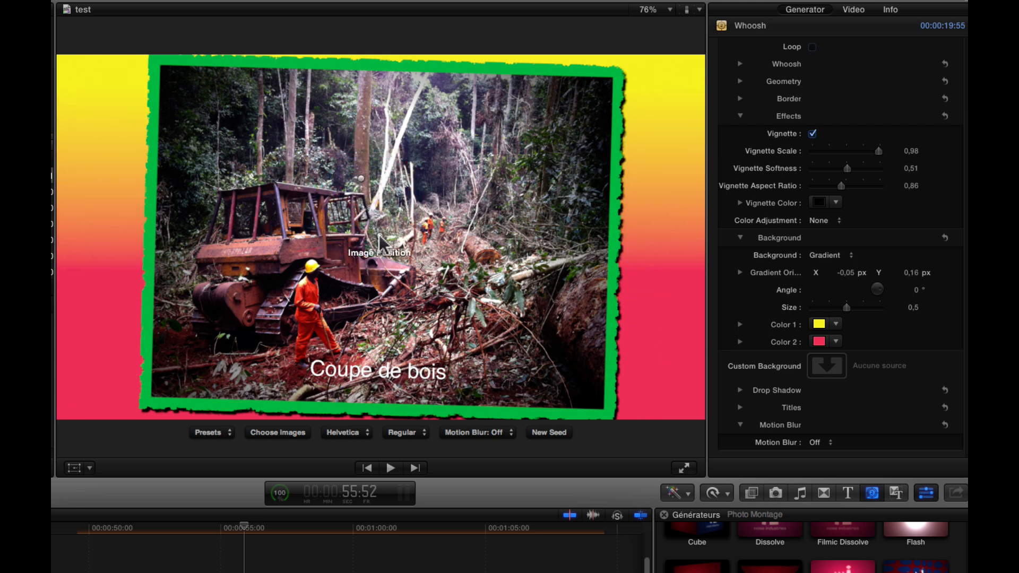
pyautogui.moveTo(381, 241)
pyautogui.mouseDown()
pyautogui.moveTo(382, 258)
pyautogui.moveTo(381, 238)
pyautogui.mouseUp()
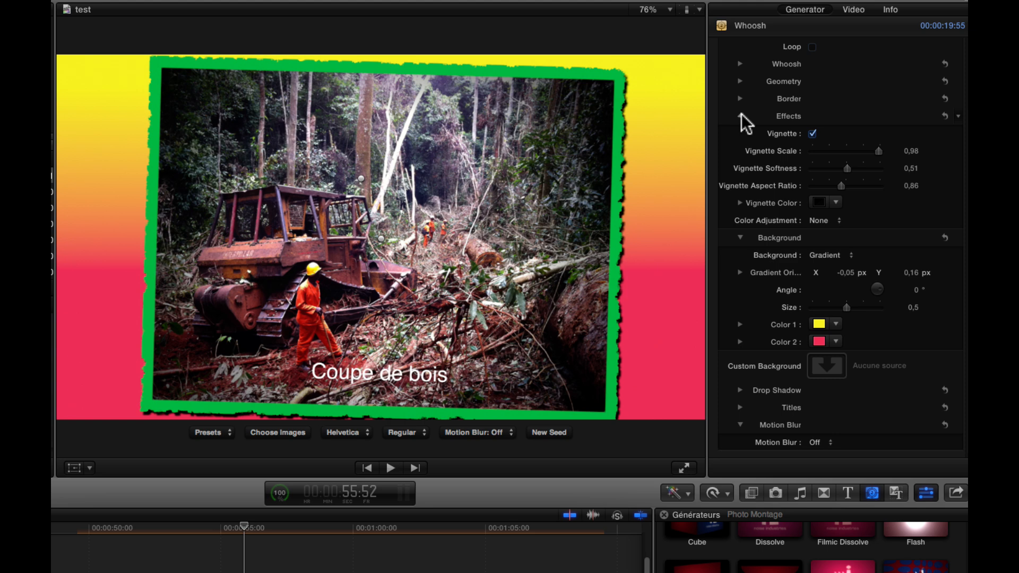
# Step: Collapse the Effects and Background settings, reopen the Titles settings and change the Title Color to golden yellow
pyautogui.click(740, 116)
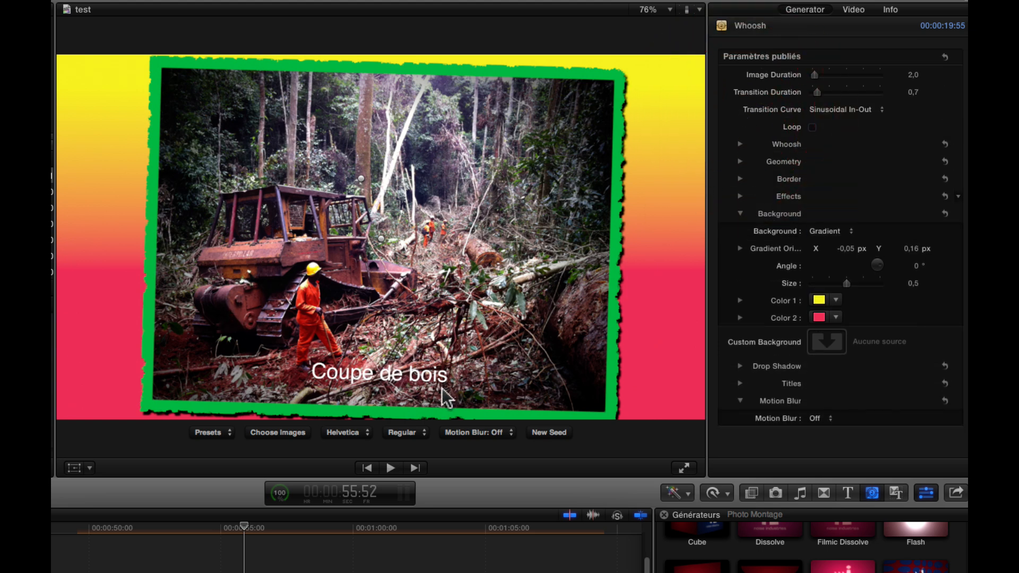
pyautogui.scroll(-1, 905, 367)
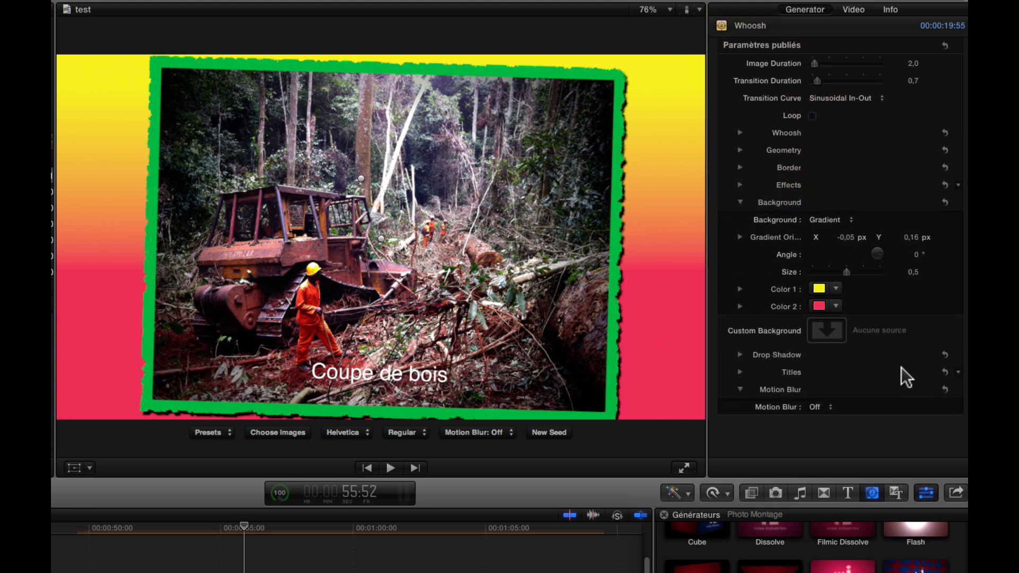
pyautogui.click(740, 202)
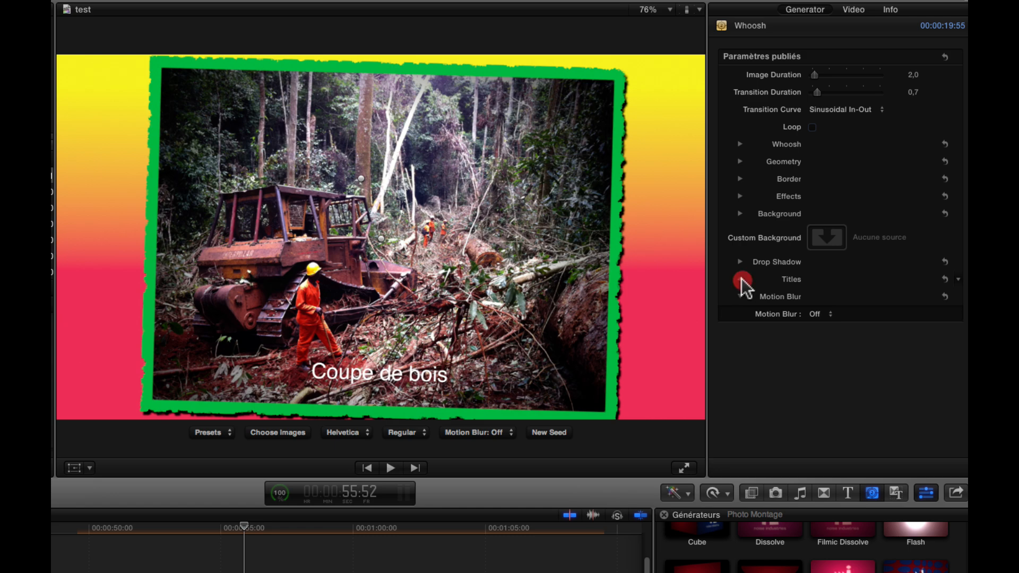
pyautogui.click(741, 280)
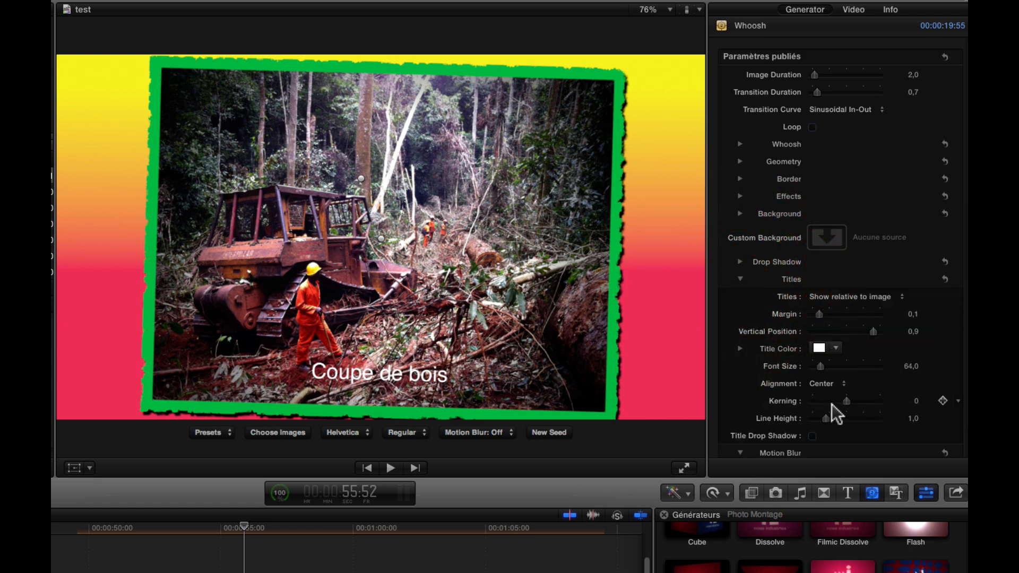
pyautogui.click(830, 348)
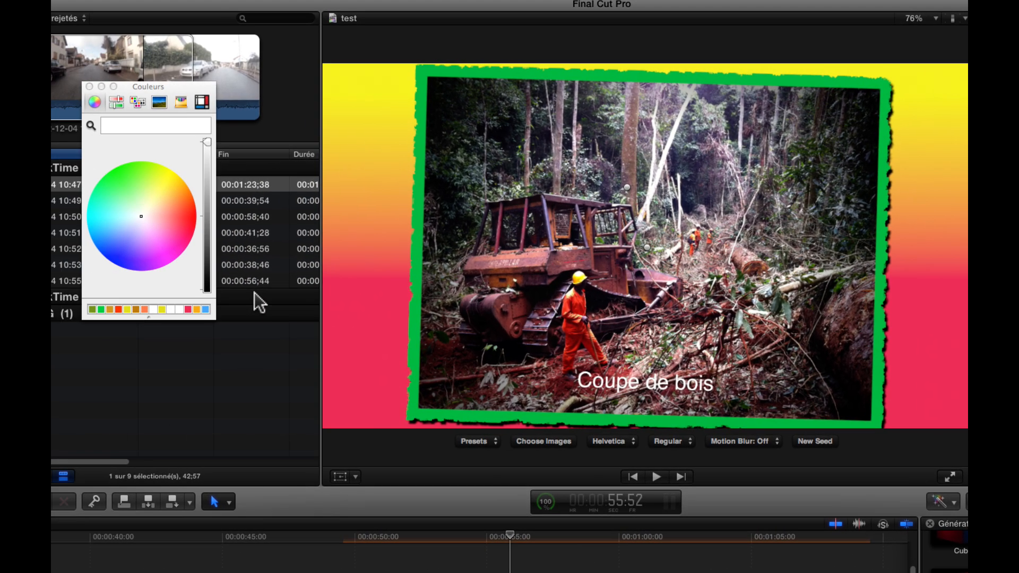
pyautogui.click(167, 178)
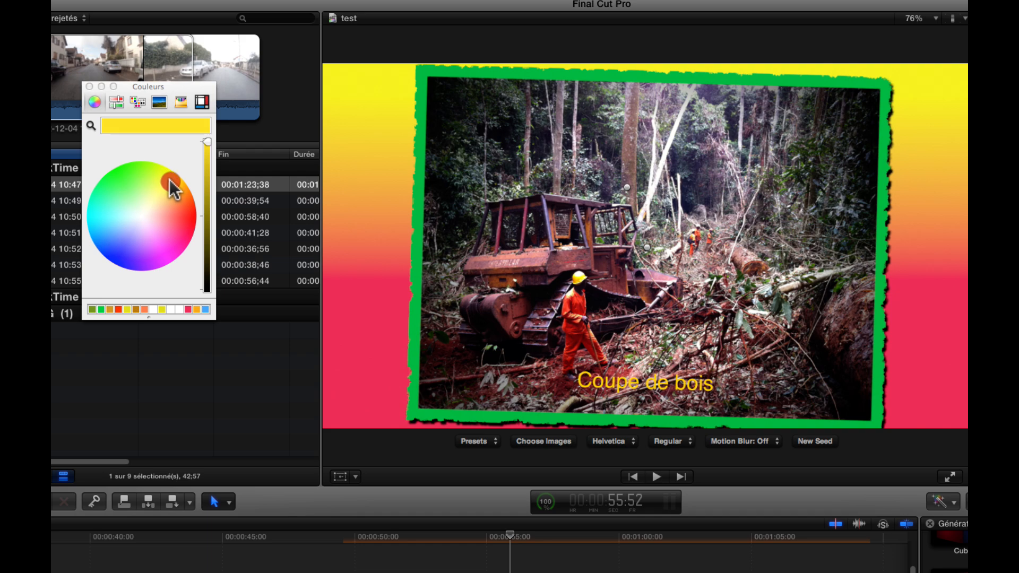
pyautogui.click(167, 182)
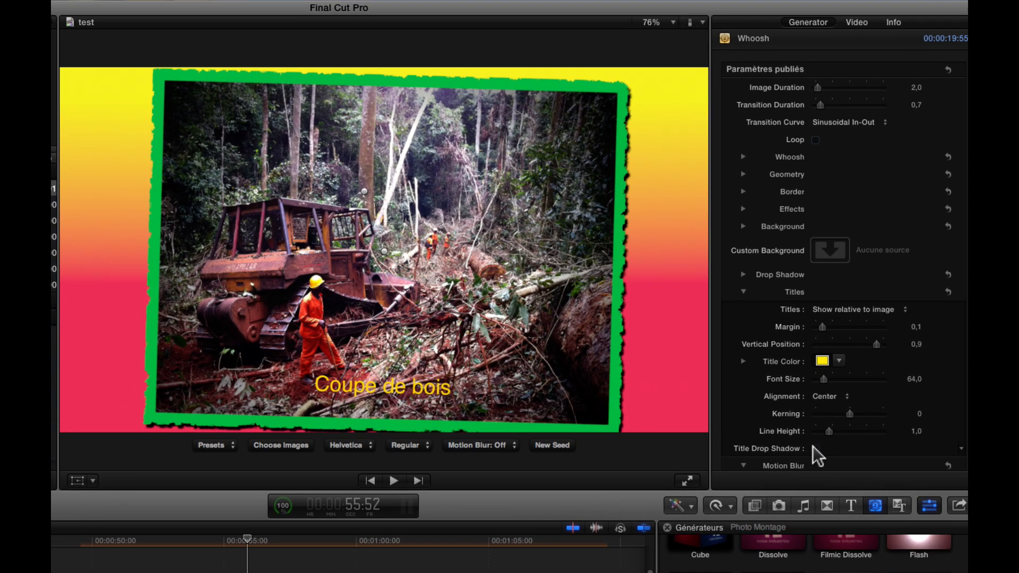
# Step: Enable the Title Drop Shadow with a Shadow Radius of about 0,14
pyautogui.click(815, 449)
pyautogui.scroll(-3, 902, 434)
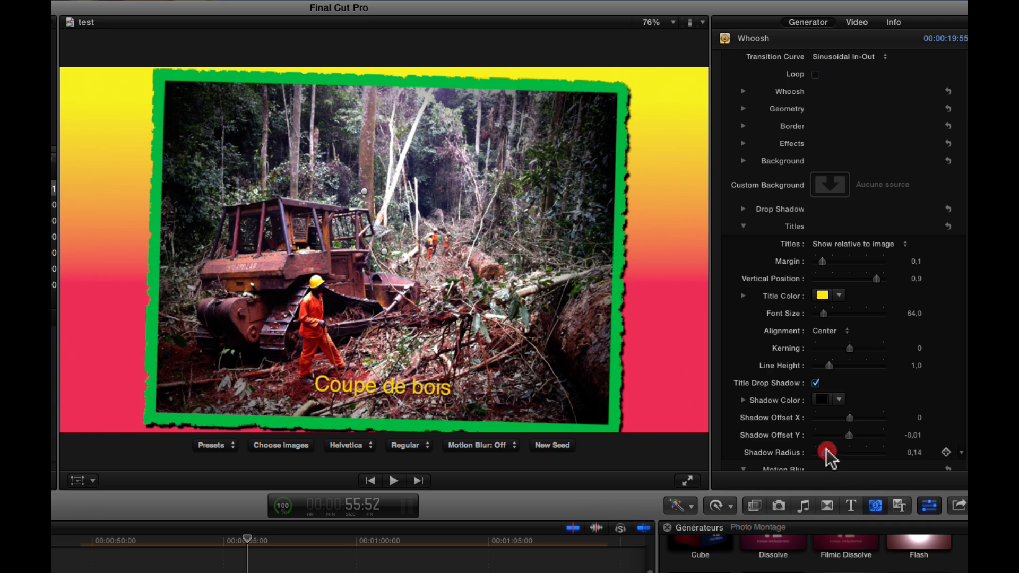
pyautogui.moveTo(826, 448); pyautogui.dragTo(823, 450)
# Step: Set the title's Font Size to about 76 and its font to Gill Sans
pyautogui.moveTo(823, 315); pyautogui.dragTo(826, 315)
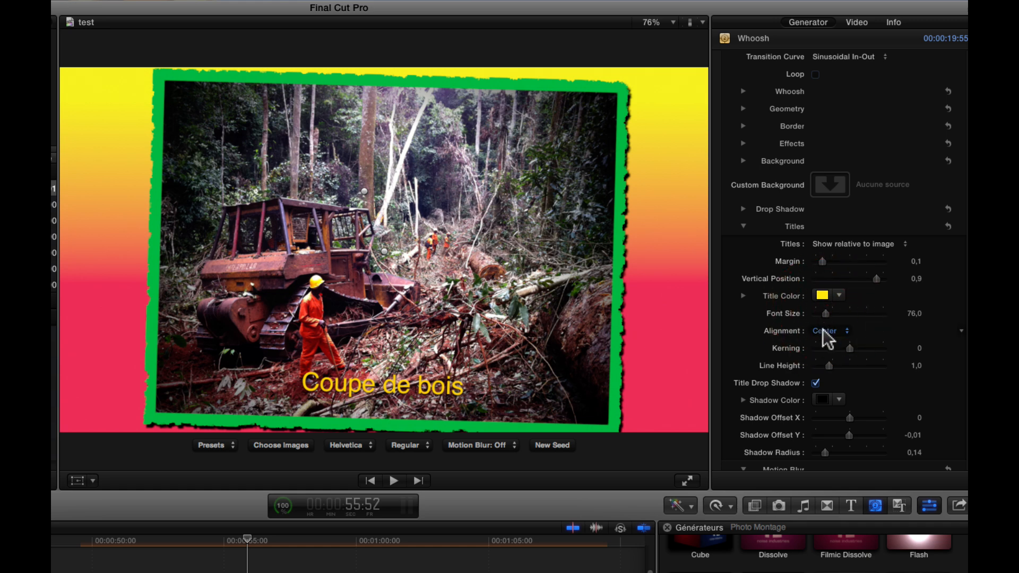
pyautogui.click(381, 393)
pyautogui.click(369, 447)
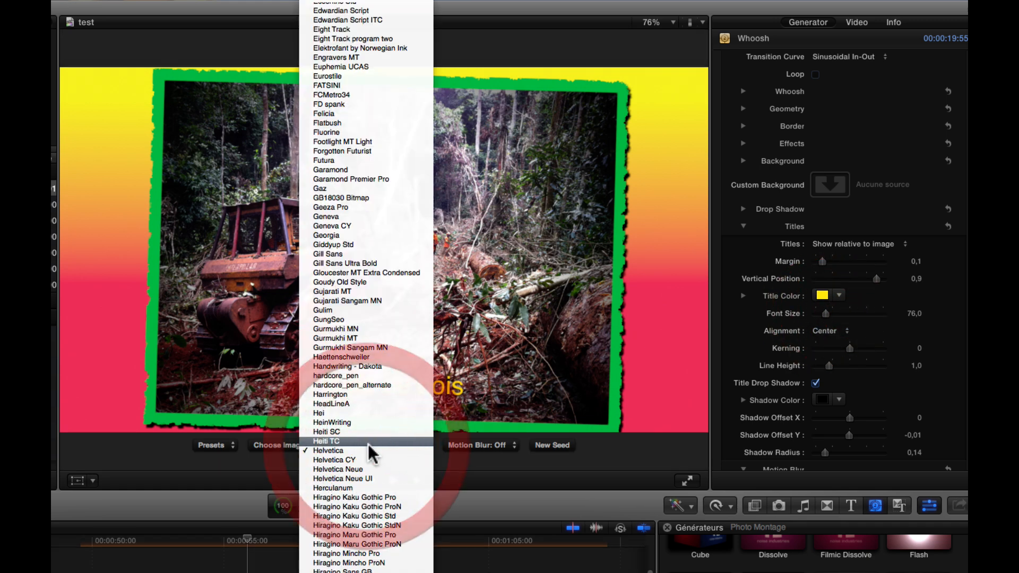
pyautogui.click(351, 254)
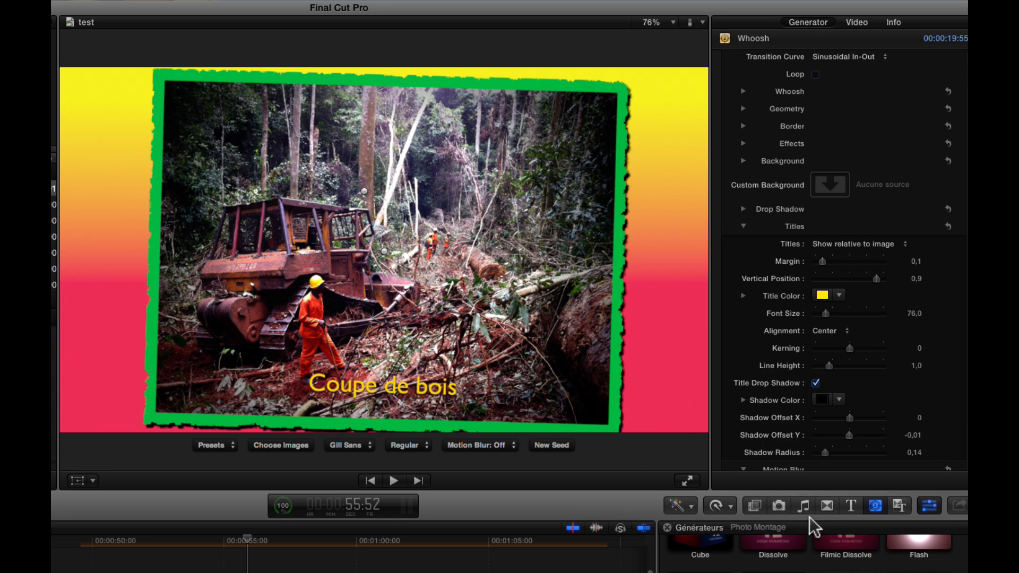
# Step: Generate several new random seeds for the montage to vary how the pictures are tilted and placed
pyautogui.click(559, 449)
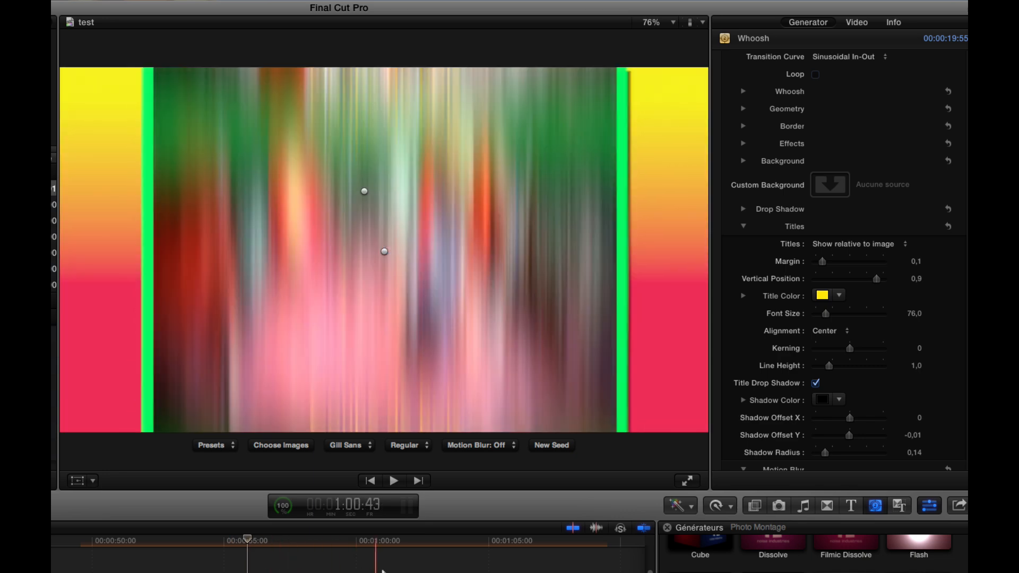
pyautogui.click(560, 448)
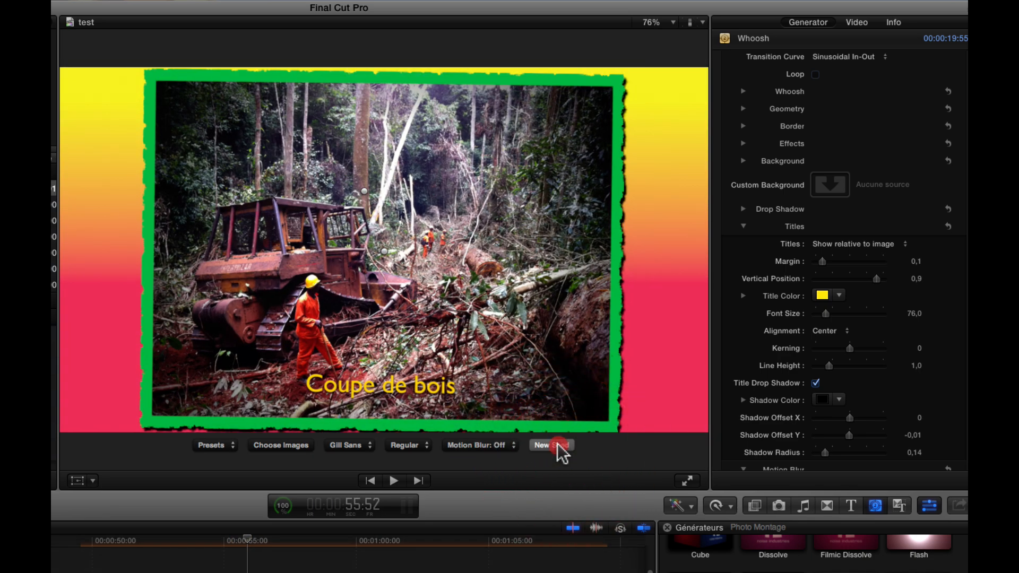
pyautogui.click(559, 448)
pyautogui.click(558, 448)
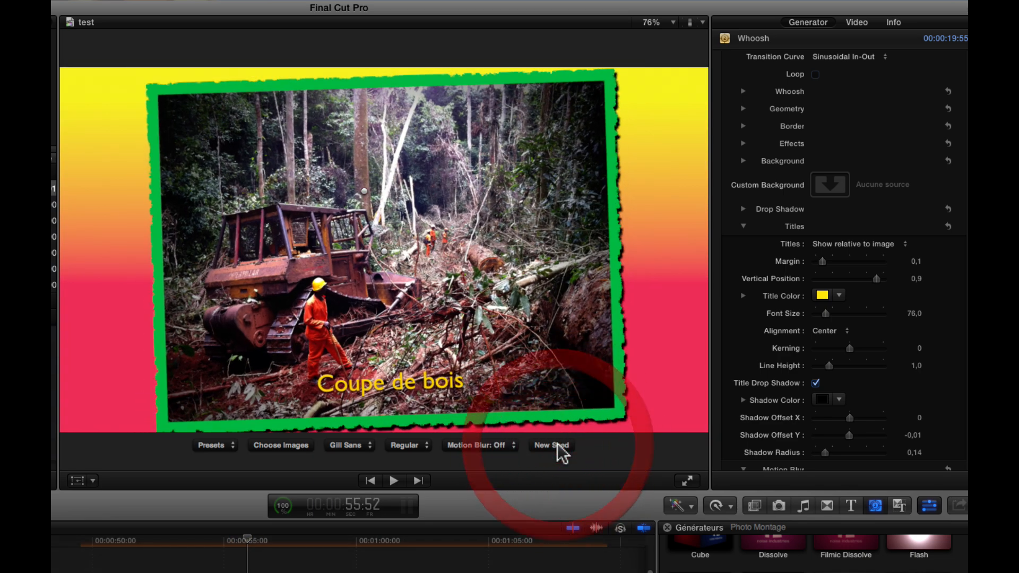
# Step: Preview the montage with the new seed and save its current settings as a preset named cameroun
pyautogui.press('space')
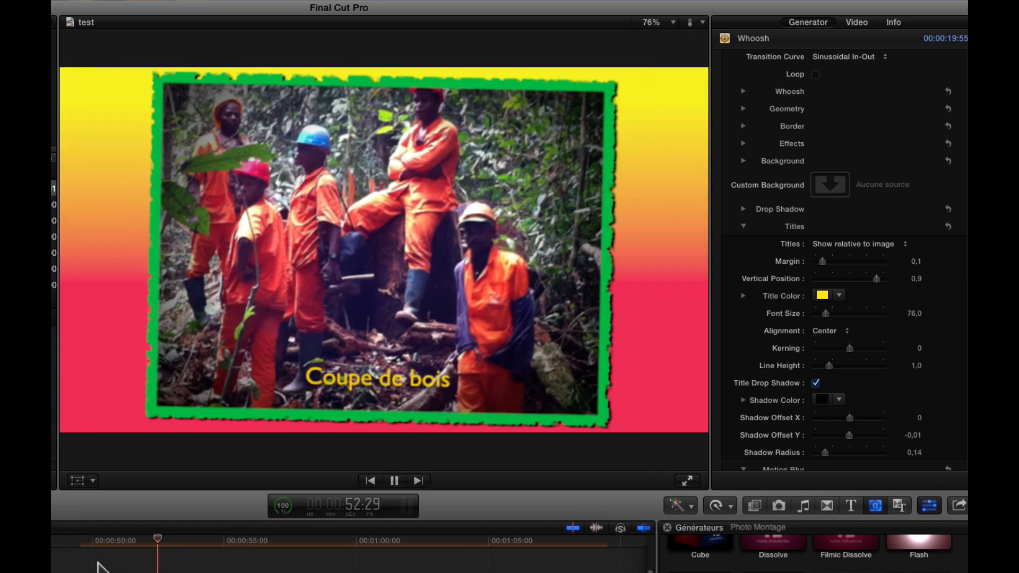
pyautogui.press('space')
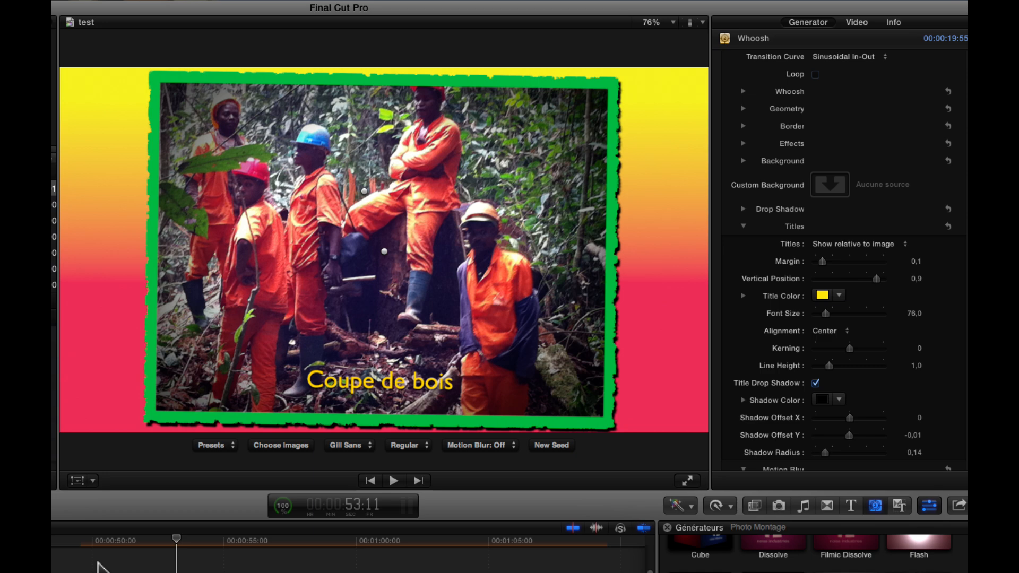
pyautogui.click(227, 444)
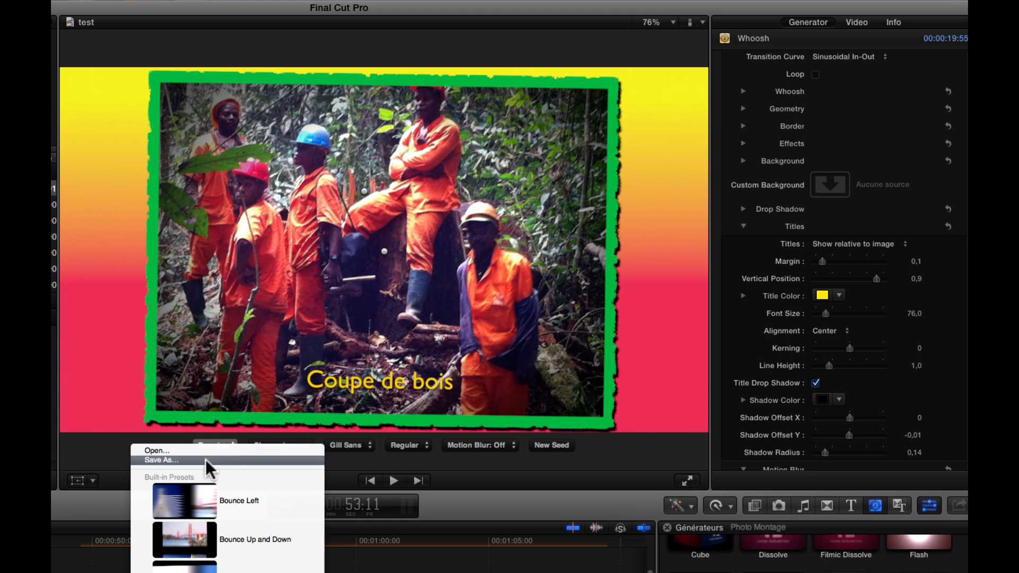
pyautogui.click(205, 460)
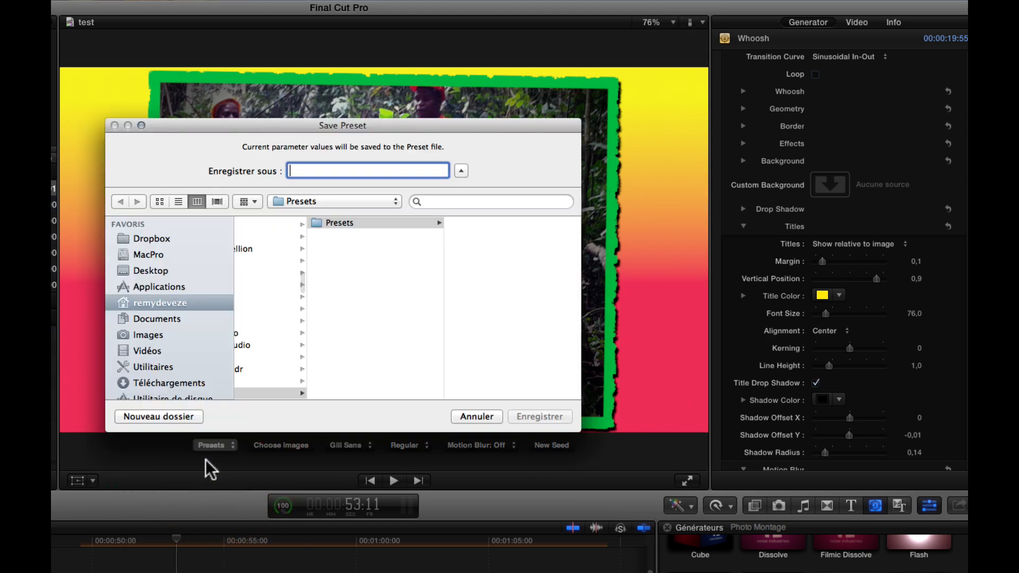
pyautogui.write('camerun')
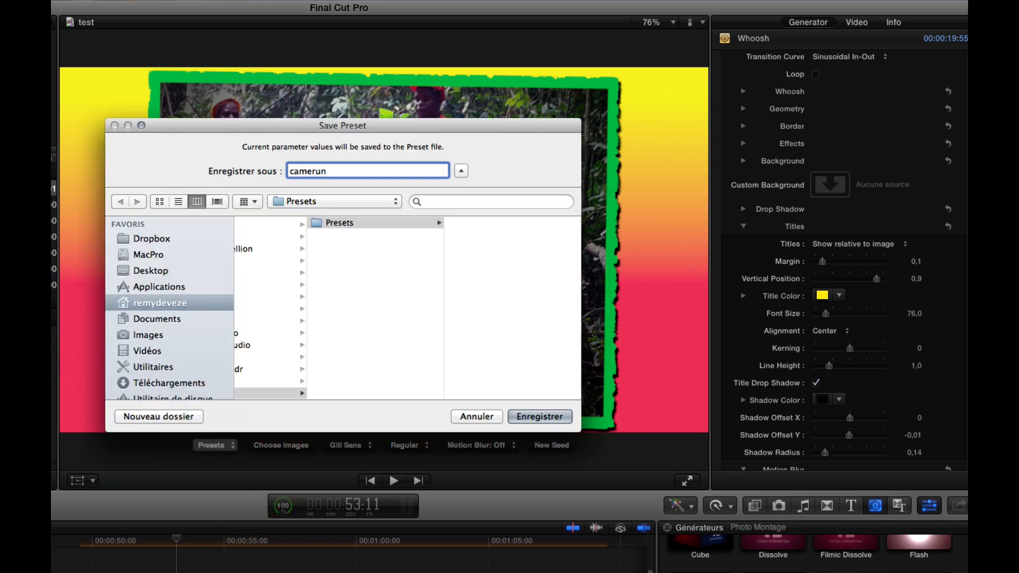
pyautogui.press('BackSpace')
pyautogui.press('BackSpace')
pyautogui.write('oun')
pyautogui.click(526, 416)
# Step: Apply the built-in Bounce Left preset to the Whoosh montage and play it from the start of the clip
pyautogui.click(229, 444)
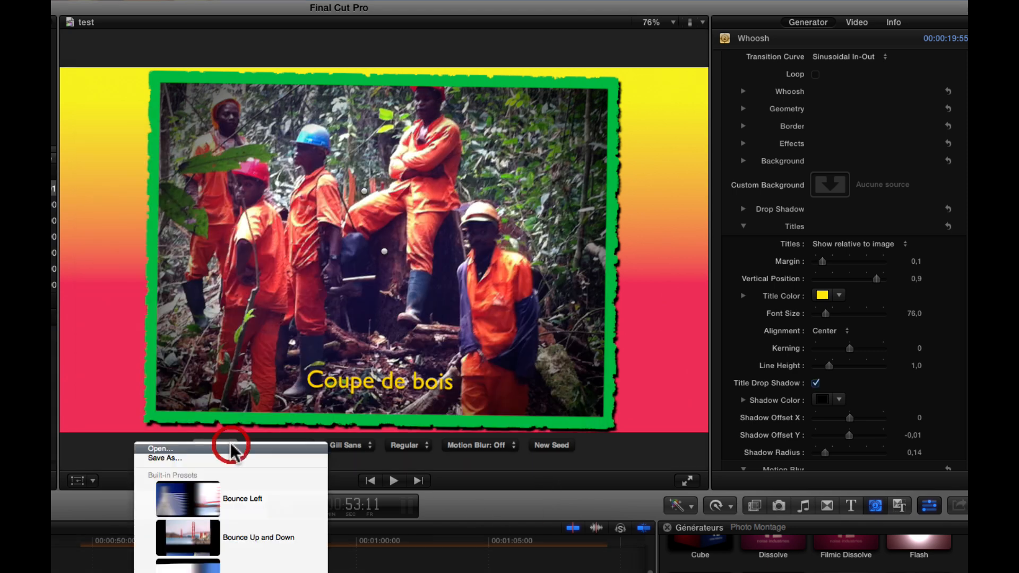
pyautogui.click(221, 499)
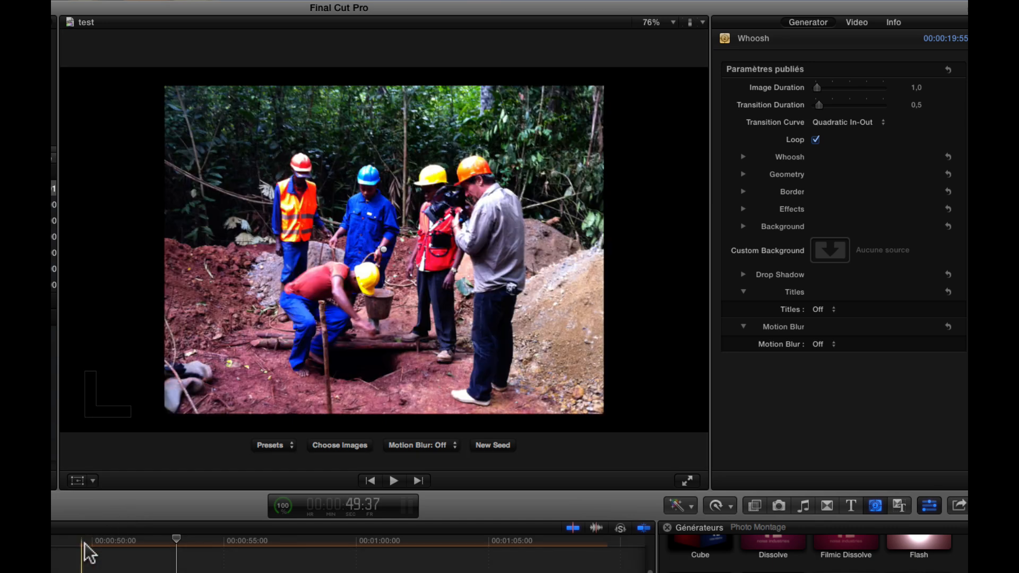
pyautogui.click(83, 546)
pyautogui.press('space')
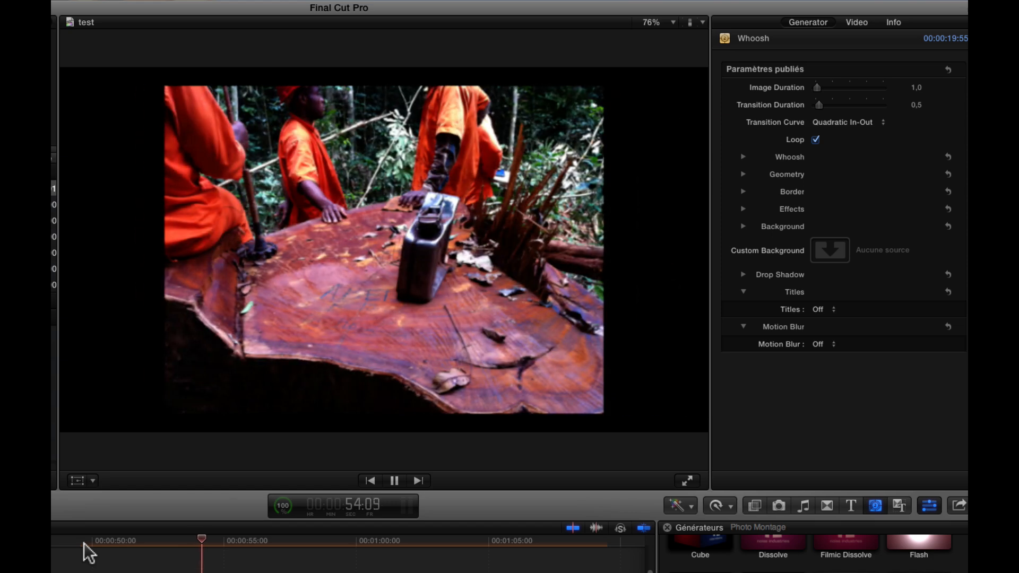
pyautogui.press('space')
# Step: Switch the montage to the built-in Fast and Furious preset and preview it
pyautogui.moveTo(237, 479)
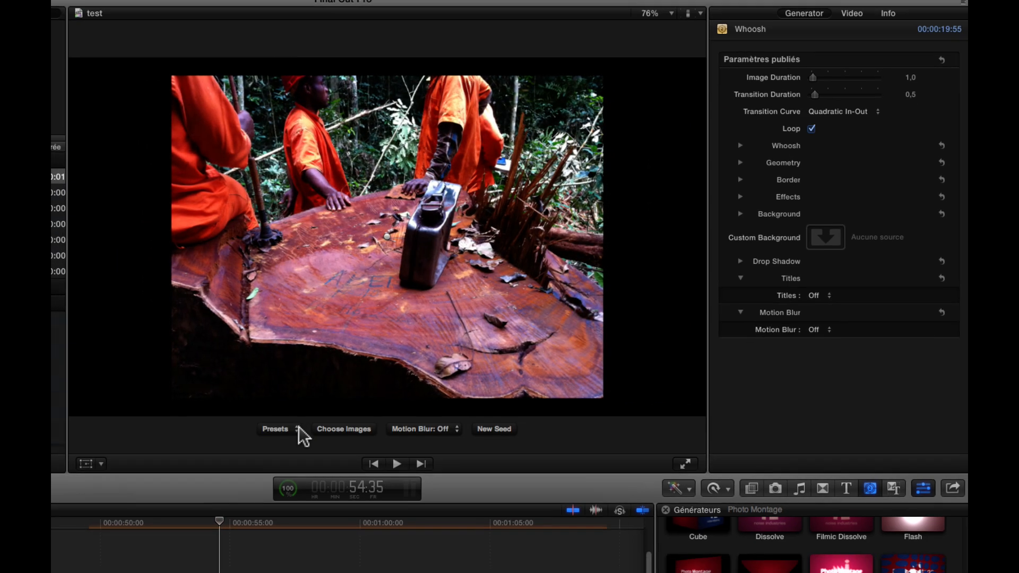
pyautogui.click(288, 444)
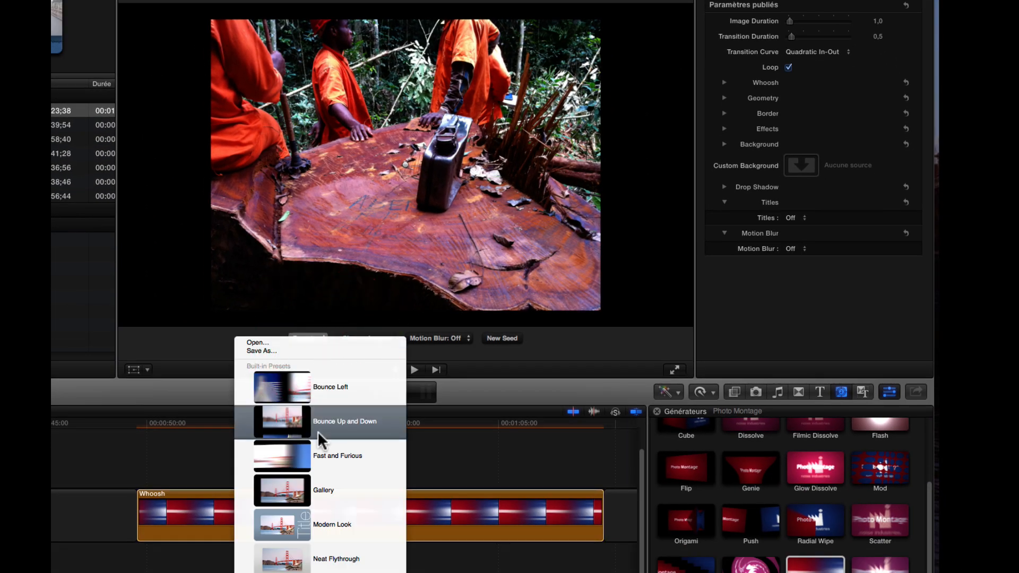
pyautogui.click(307, 452)
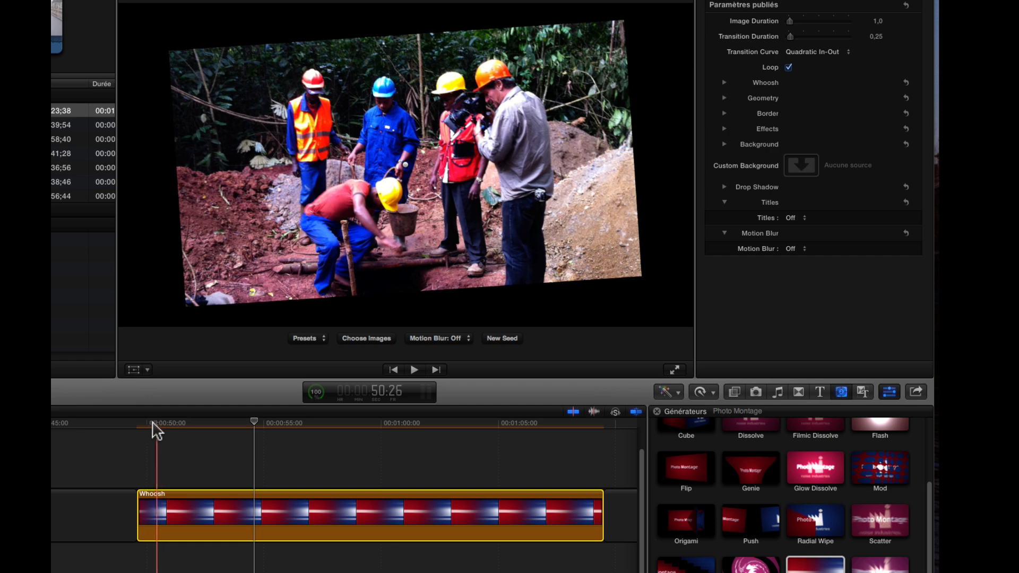
pyautogui.press('space')
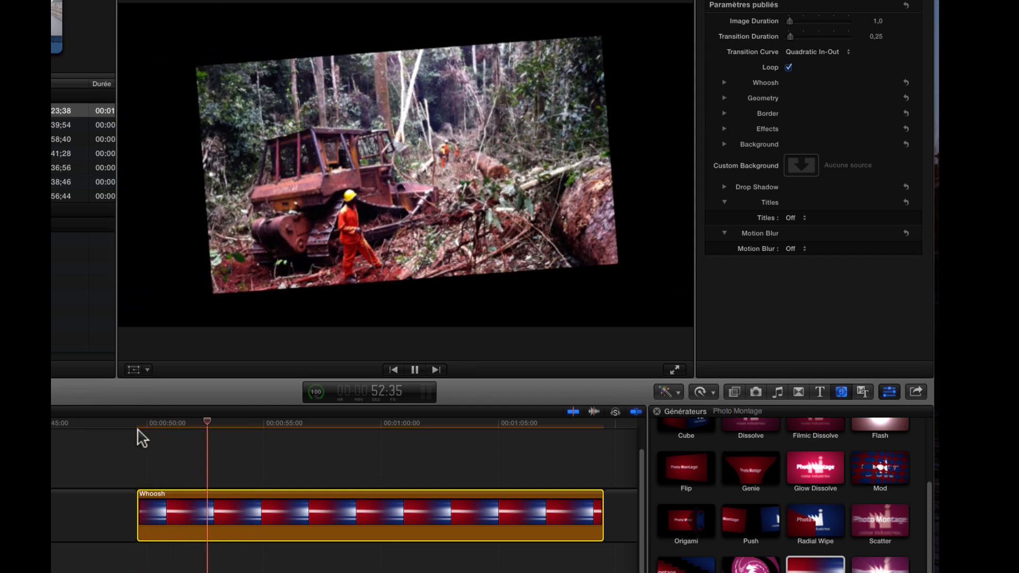
pyautogui.press('space')
# Step: Try the built-in Modern Look preset on the montage and play it
pyautogui.click(320, 335)
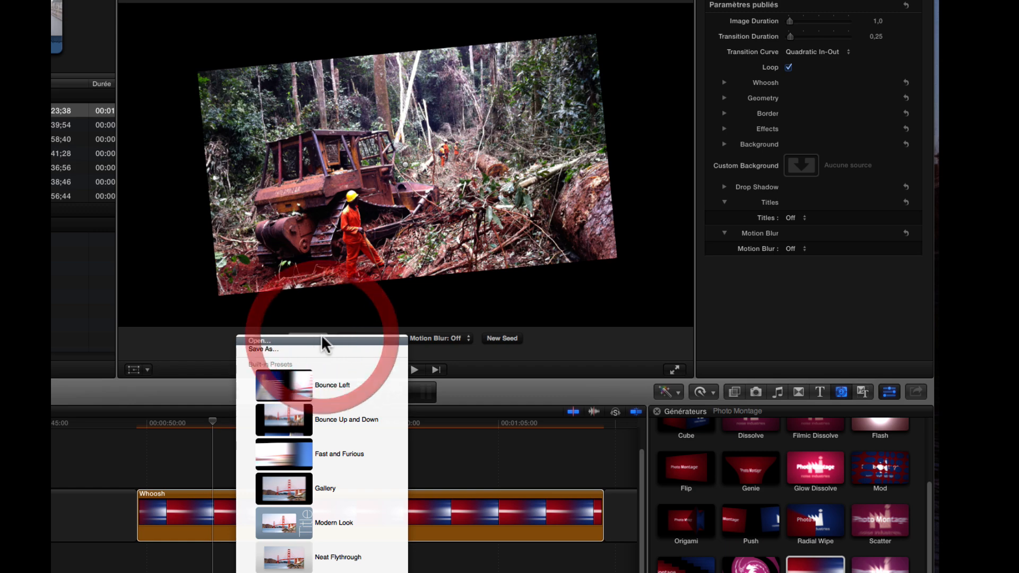
pyautogui.click(306, 521)
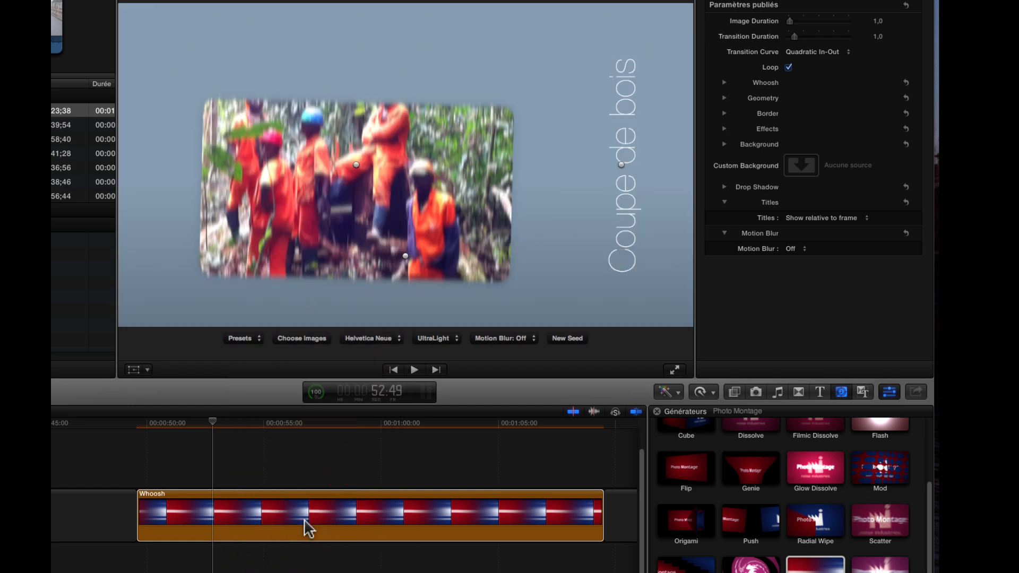
pyautogui.press('space')
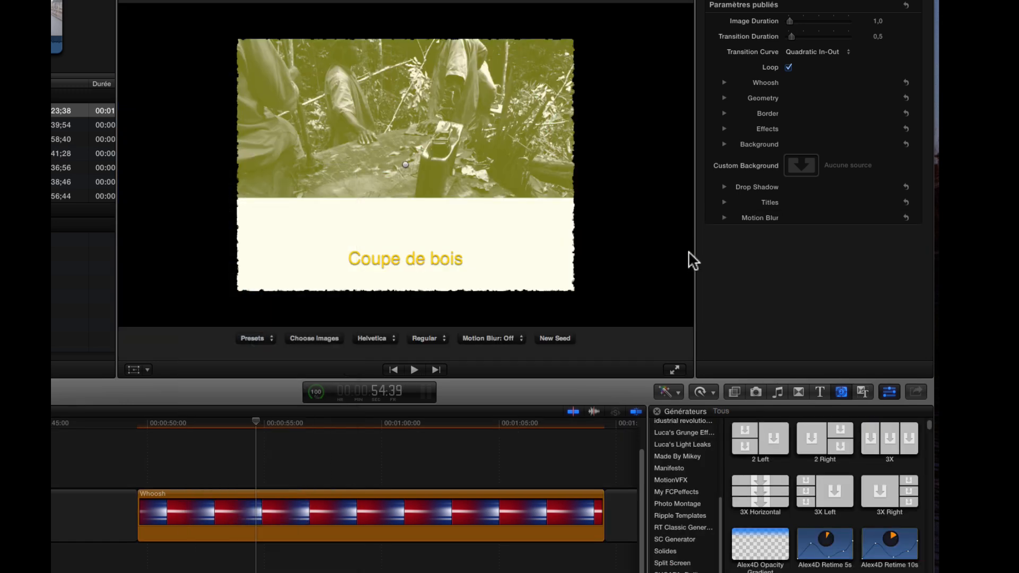
# Step: Select the Whoosh clip, apply the user preset cameroun to it and play the result
pyautogui.click(219, 527)
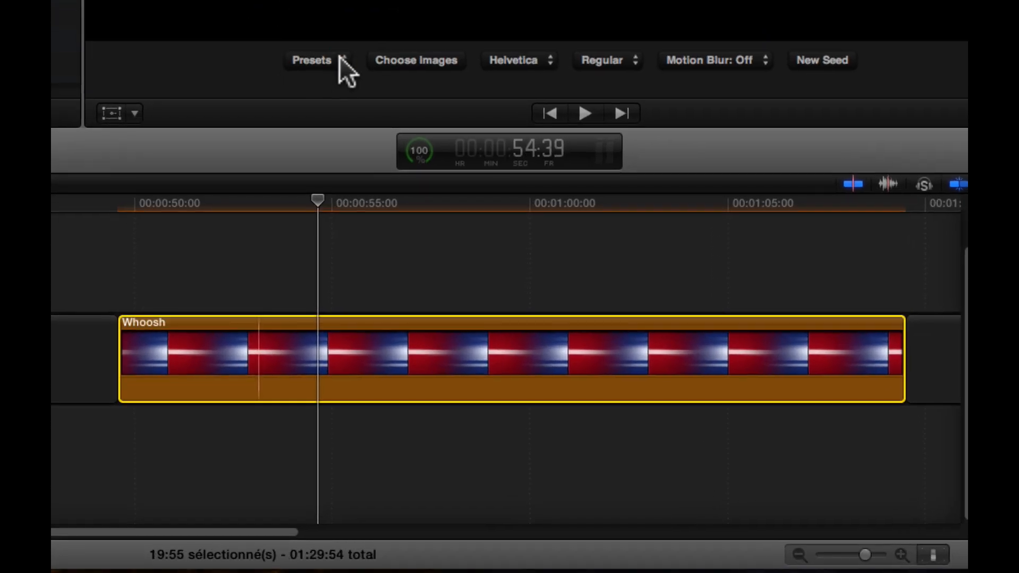
pyautogui.click(339, 58)
pyautogui.scroll(-5, 337, 193)
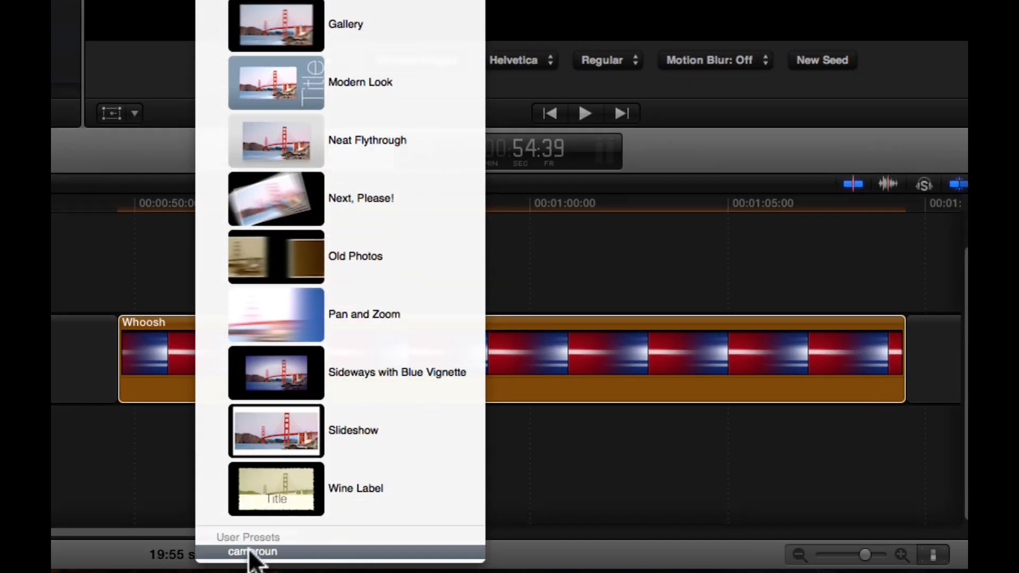
pyautogui.click(250, 553)
pyautogui.press('space')
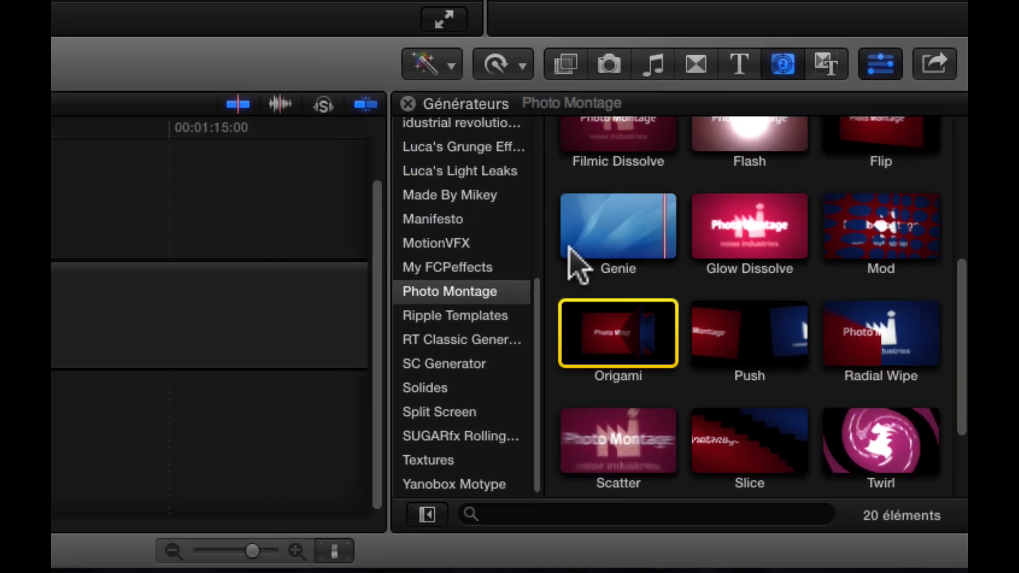
# Step: Add the Accordion generator from the Photo Montage category to the timeline directly after the Whoosh clip
pyautogui.click(713, 250)
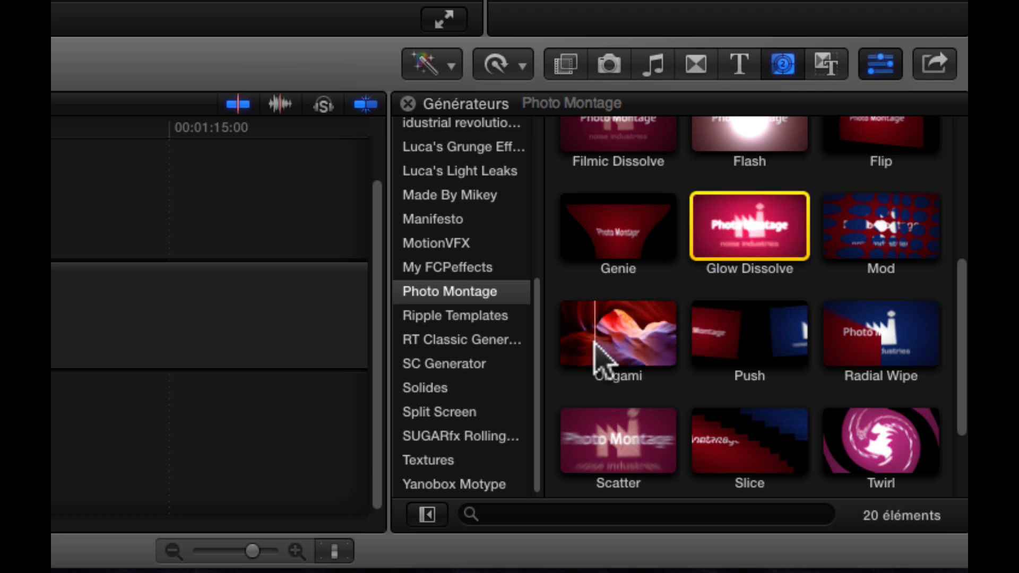
pyautogui.scroll(5, 600, 361)
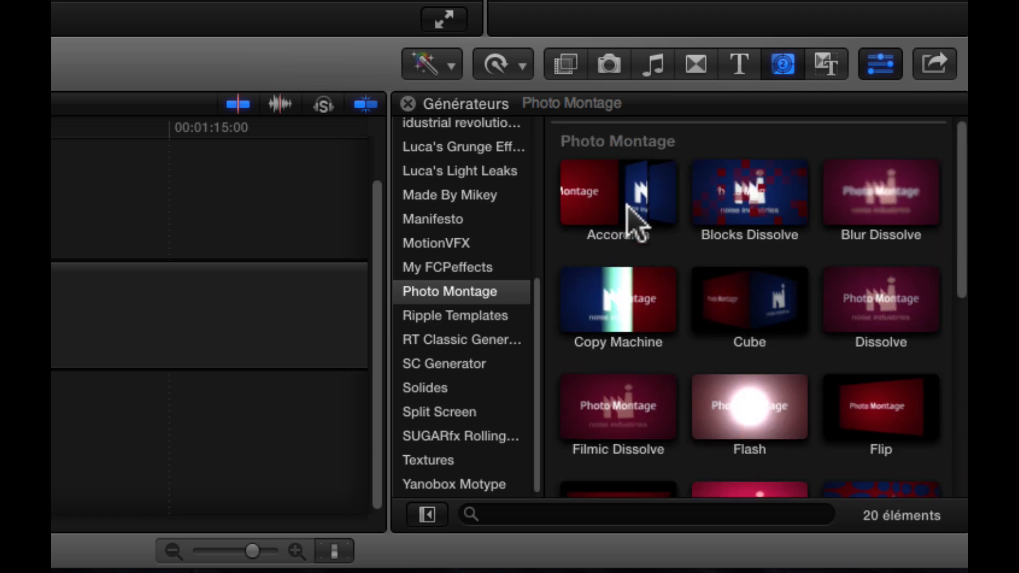
pyautogui.click(631, 207)
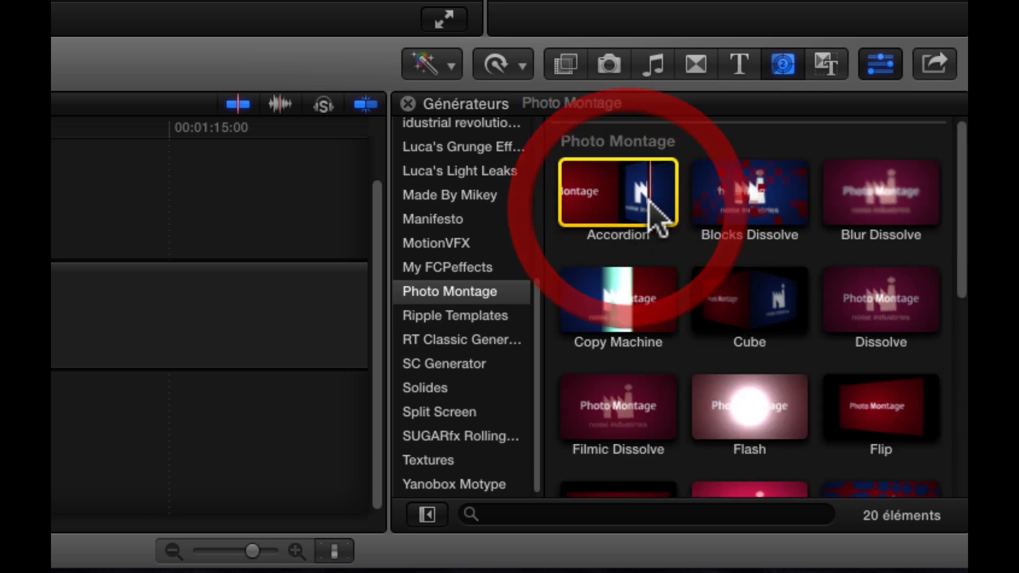
pyautogui.moveTo(631, 202); pyautogui.dragTo(72, 268)
pyautogui.moveTo(434, 466); pyautogui.dragTo(327, 492)
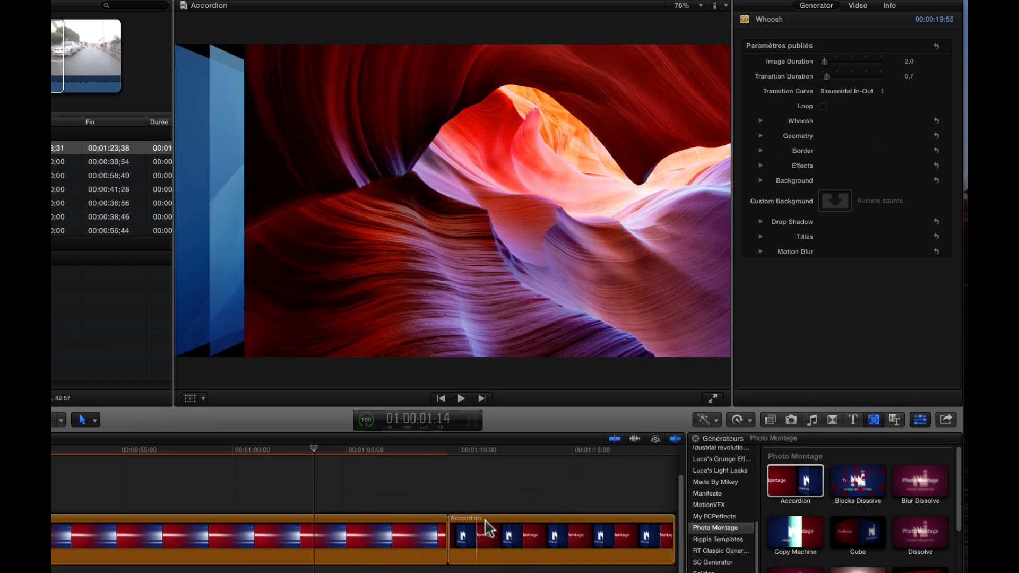
# Step: Load the iPhoto event pictures DSC02813, DSC02816 and P01-08-09_13.26 into the Accordion generator
pyautogui.click(451, 540)
pyautogui.click(406, 369)
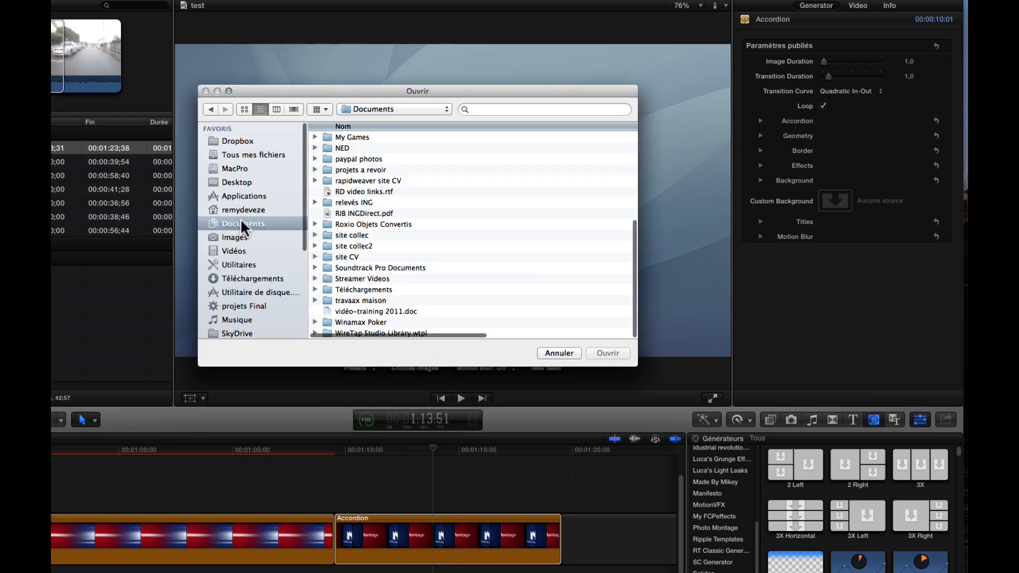
pyautogui.scroll(-5, 240, 218)
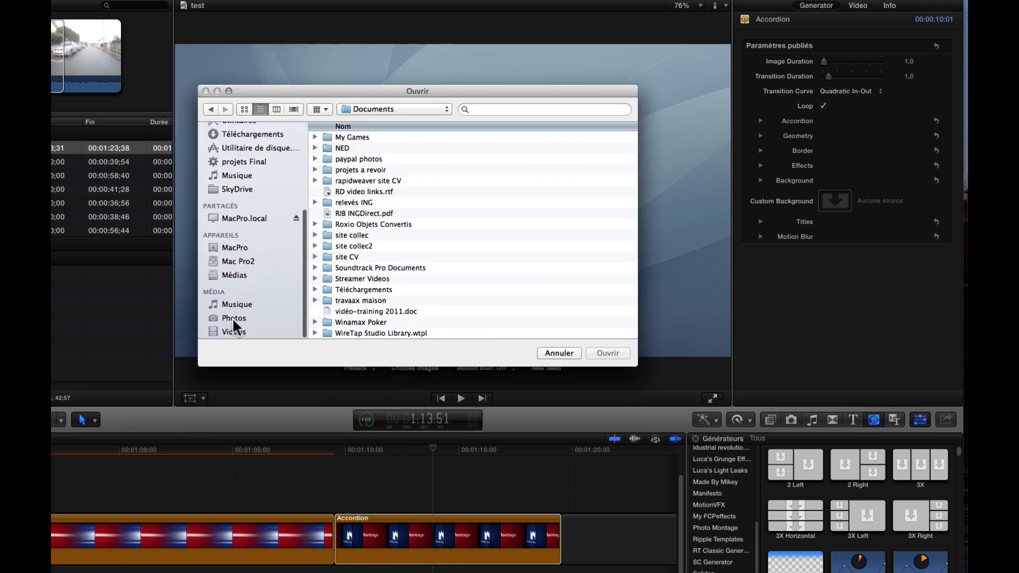
pyautogui.click(232, 318)
pyautogui.doubleClick(337, 239)
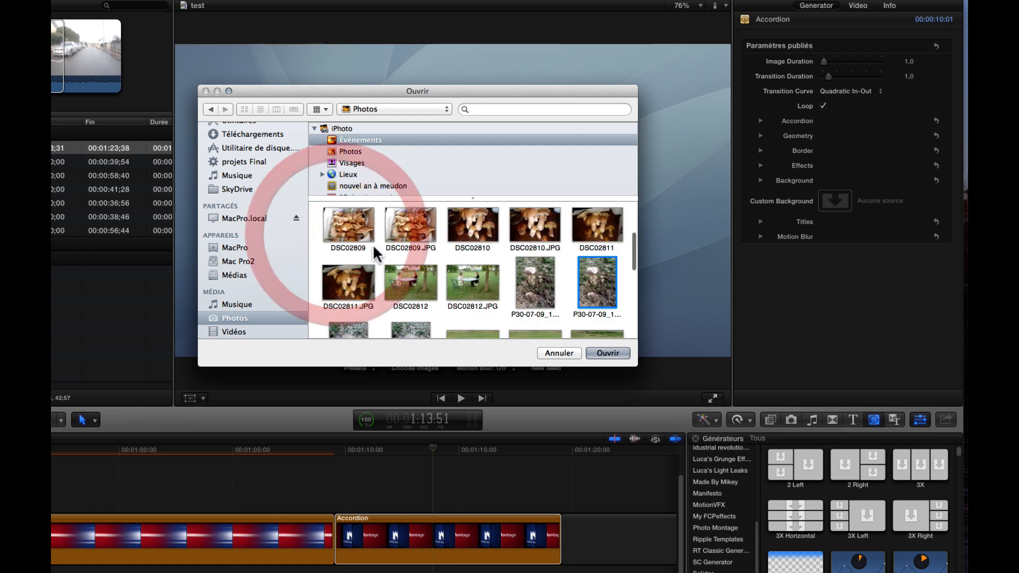
pyautogui.scroll(-3, 466, 286)
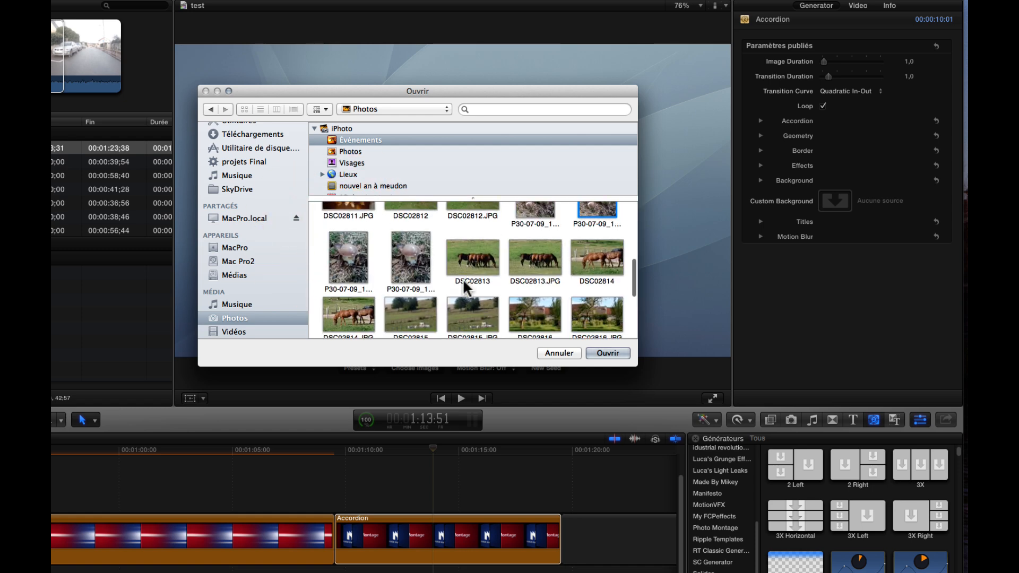
pyautogui.click(543, 258)
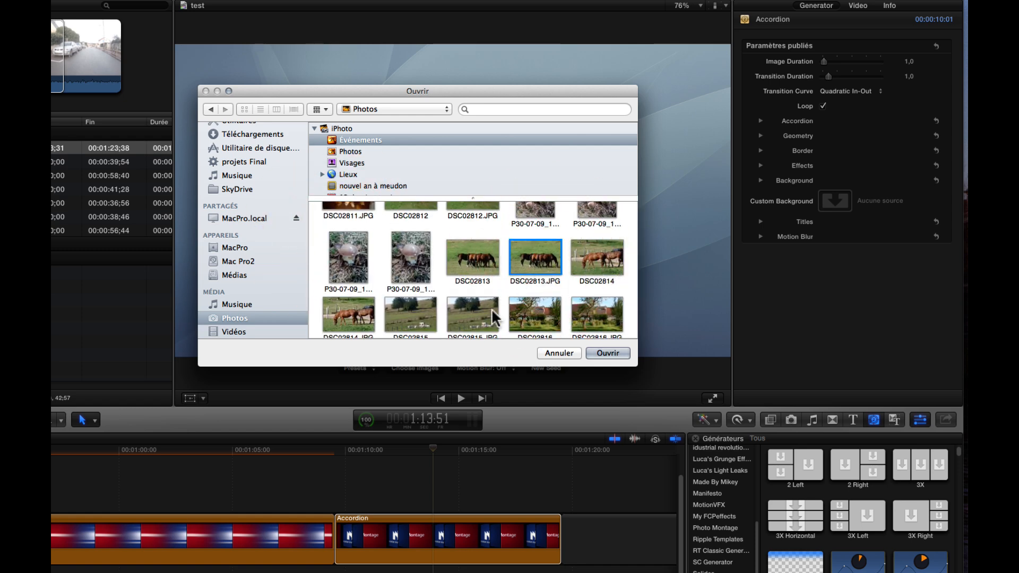
pyautogui.click(535, 317)
pyautogui.scroll(-5, 503, 325)
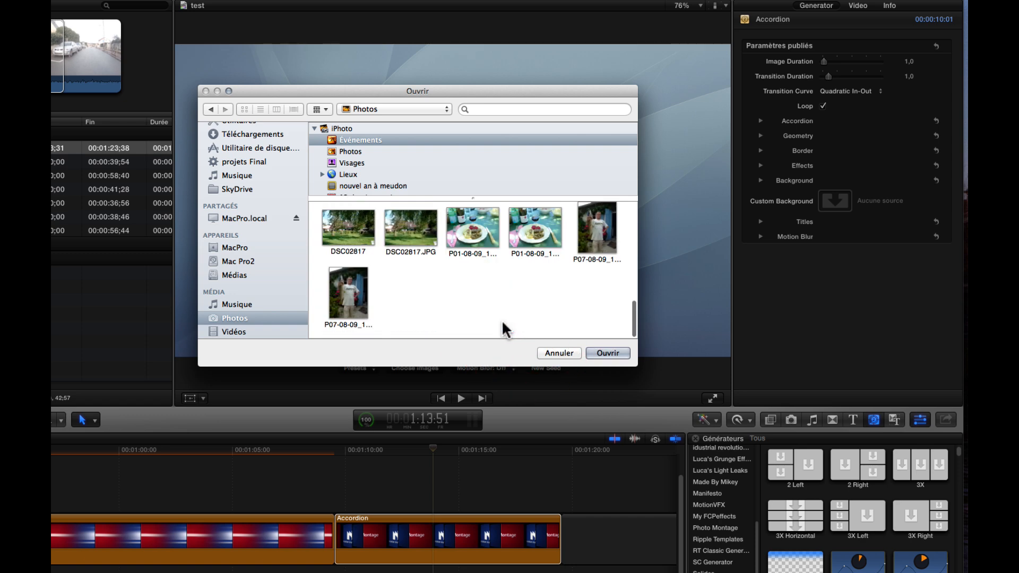
pyautogui.click(471, 240)
pyautogui.click(602, 353)
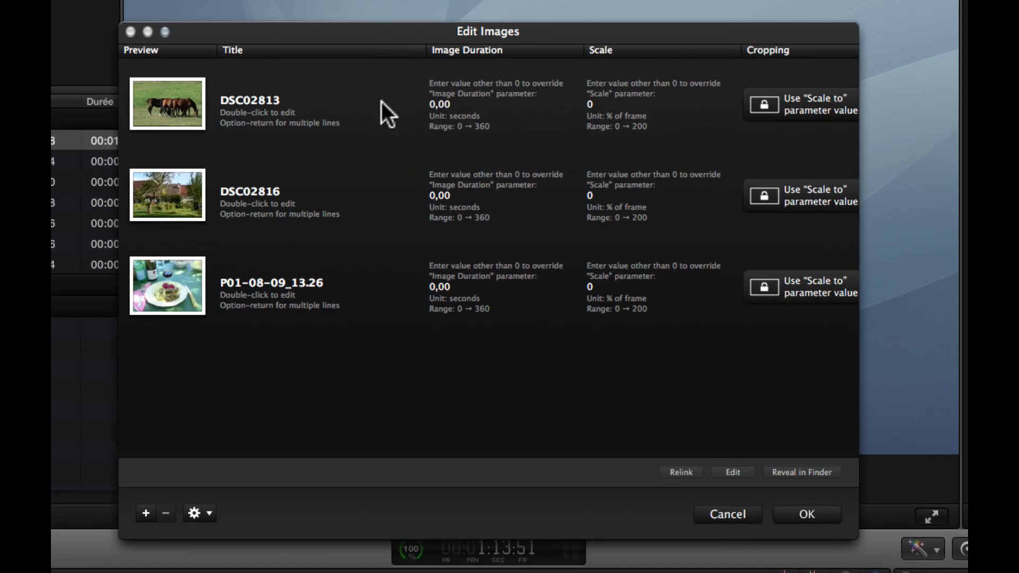
# Step: Title the horse picture Chevaux, the house picture Maison and the plate picture Assiette
pyautogui.doubleClick(270, 122)
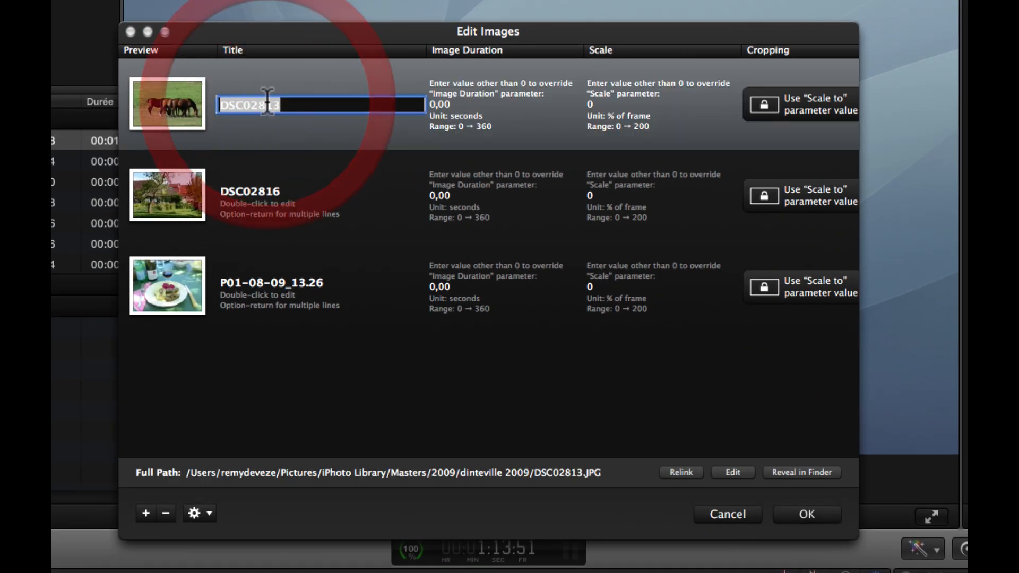
pyautogui.write('Cheva')
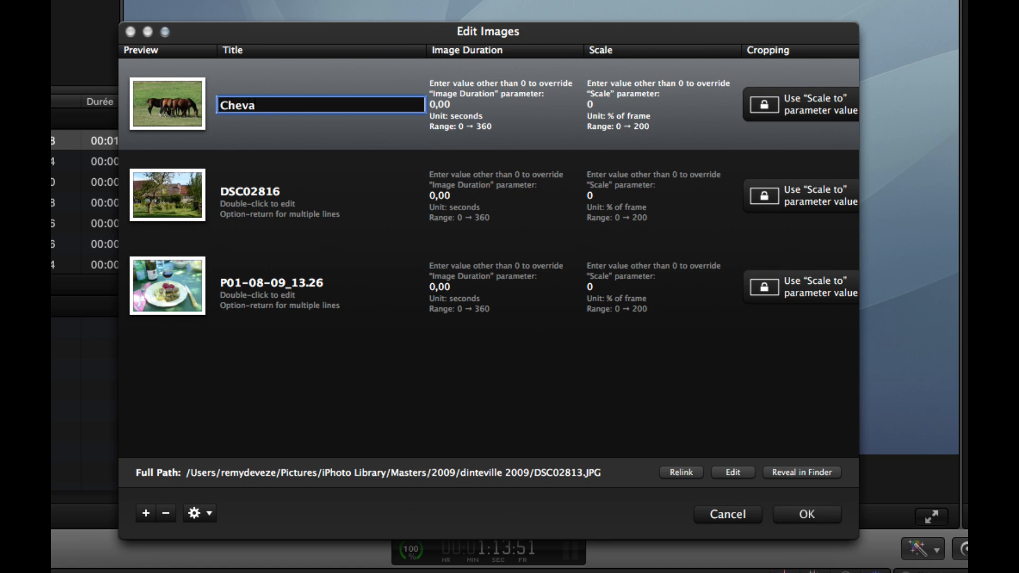
pyautogui.write('ux')
pyautogui.doubleClick(265, 191)
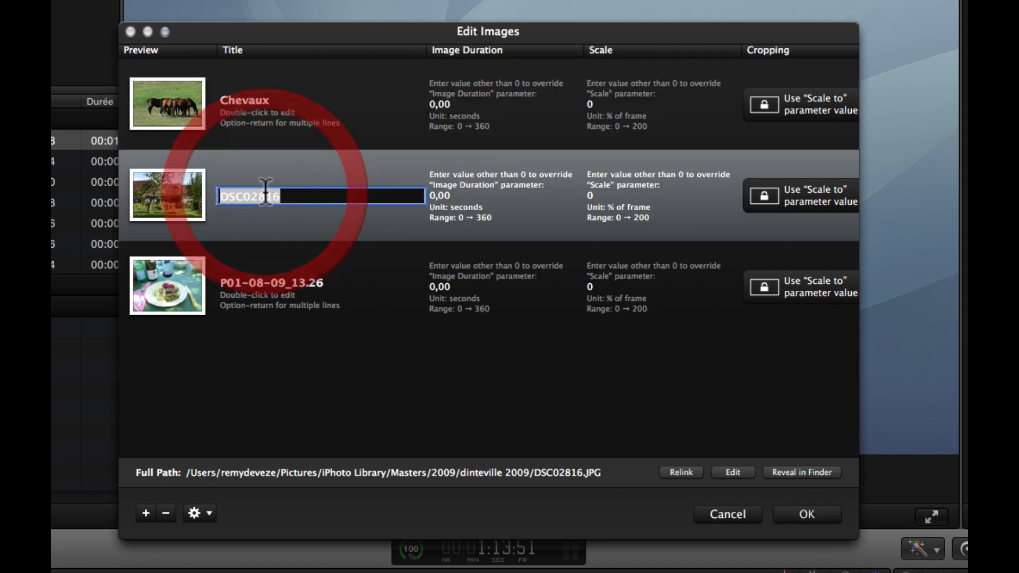
pyautogui.write('Maison')
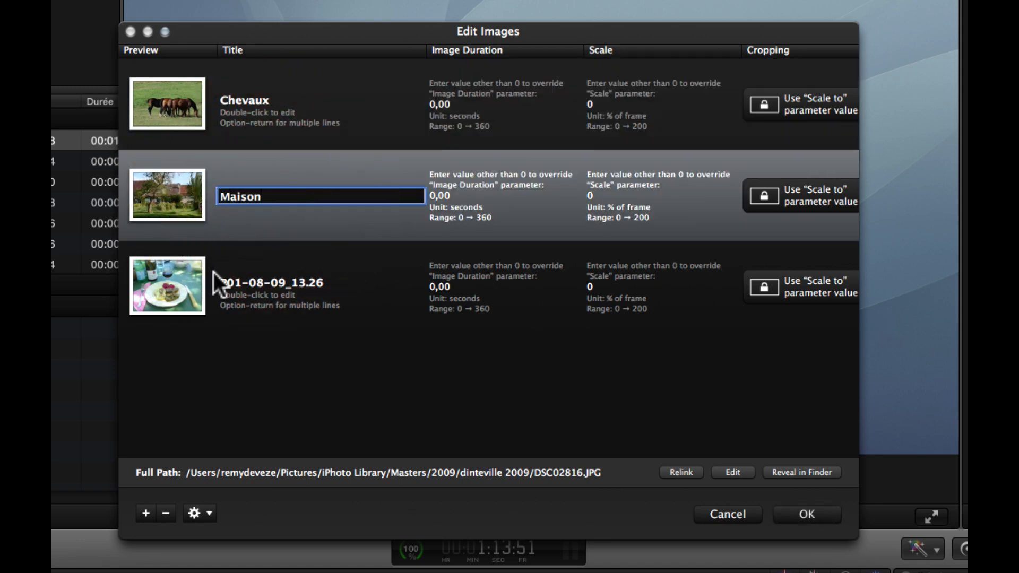
pyautogui.press('Return')
pyautogui.doubleClick(217, 281)
pyautogui.write('Ass')
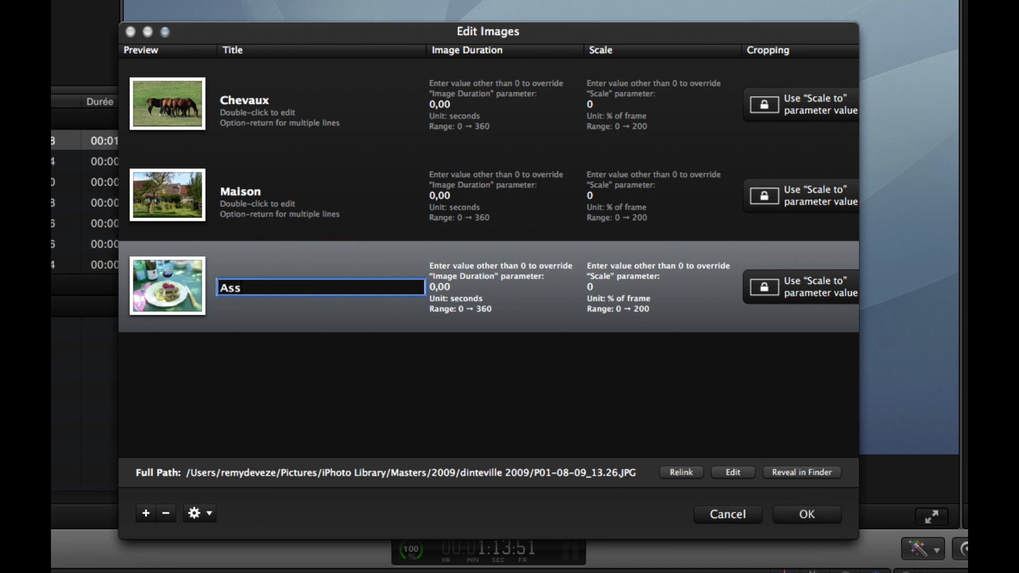
pyautogui.write('iette')
# Step: Set the image durations to 2 seconds for Chevaux, 4 seconds for Maison and 3 seconds for Assiette
pyautogui.doubleClick(438, 106)
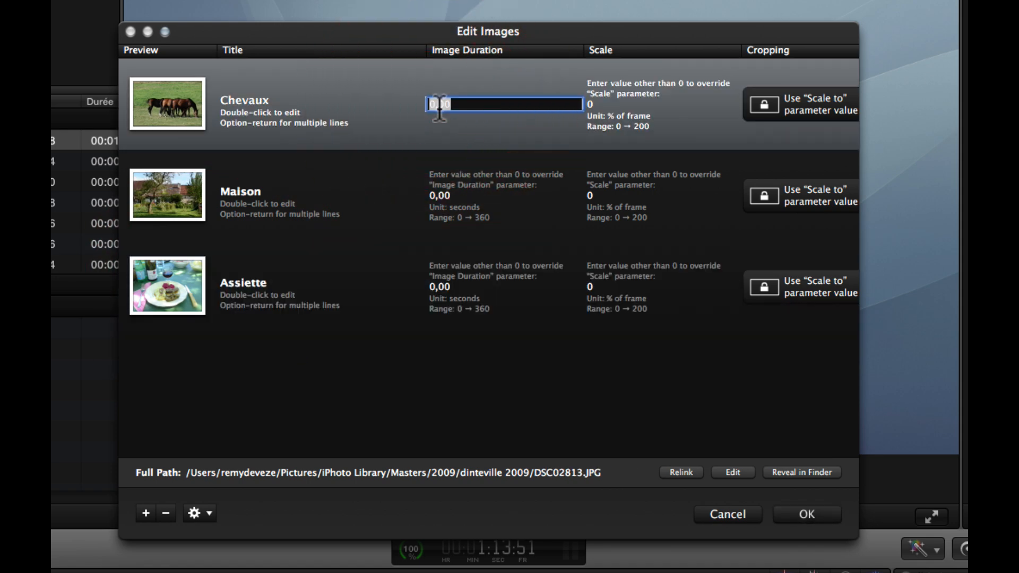
pyautogui.write('2')
pyautogui.press('Return')
pyautogui.doubleClick(436, 195)
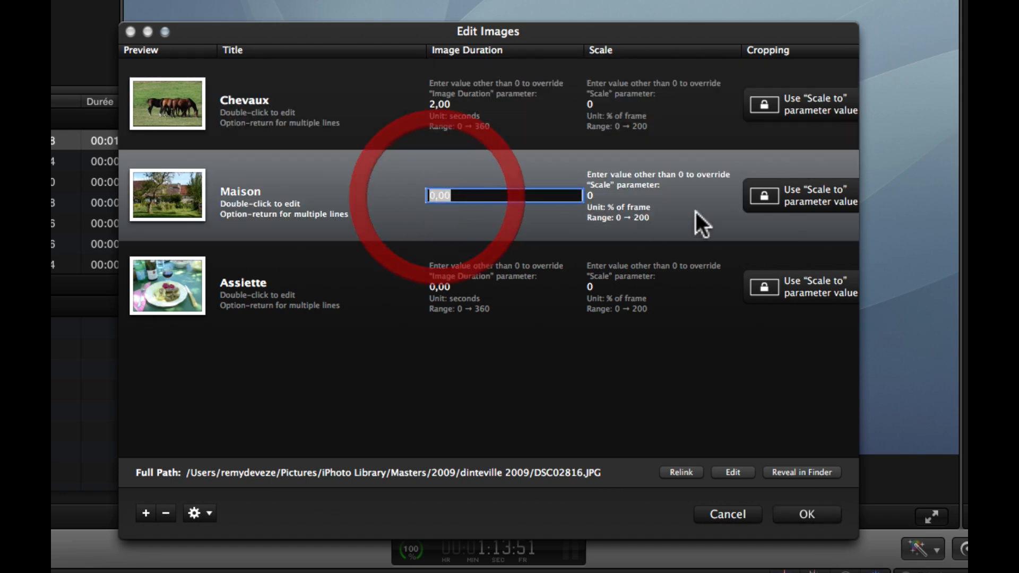
pyautogui.write('4')
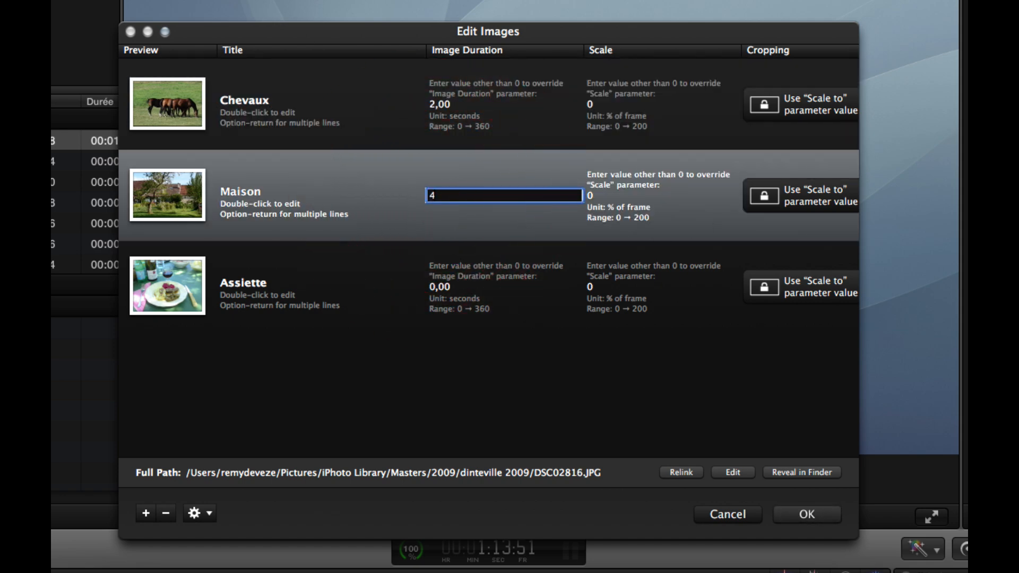
pyautogui.doubleClick(444, 287)
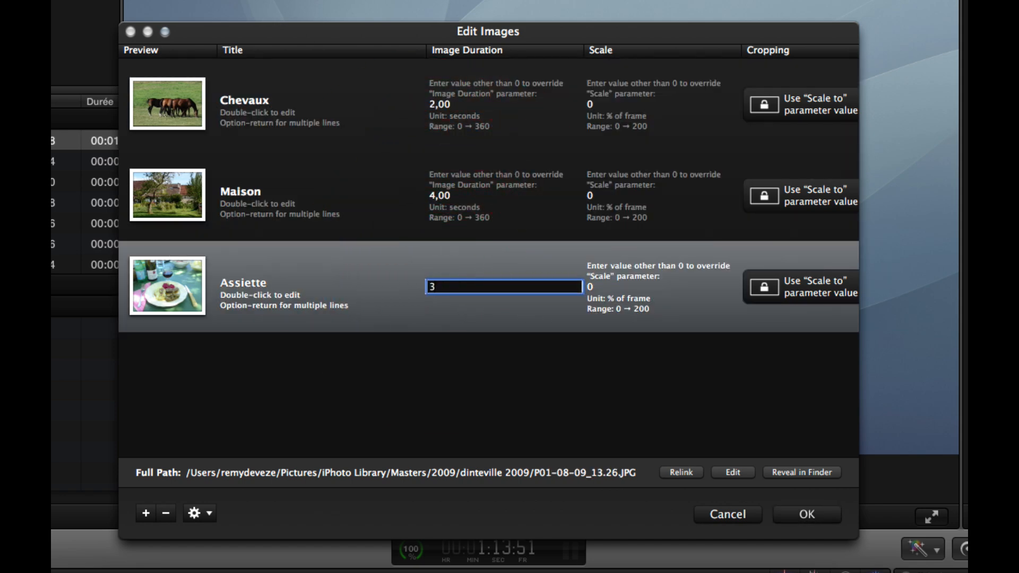
# Step: Set the image scales to 80 for Chevaux, 100 for Maison and 120 for Assiette
pyautogui.doubleClick(588, 104)
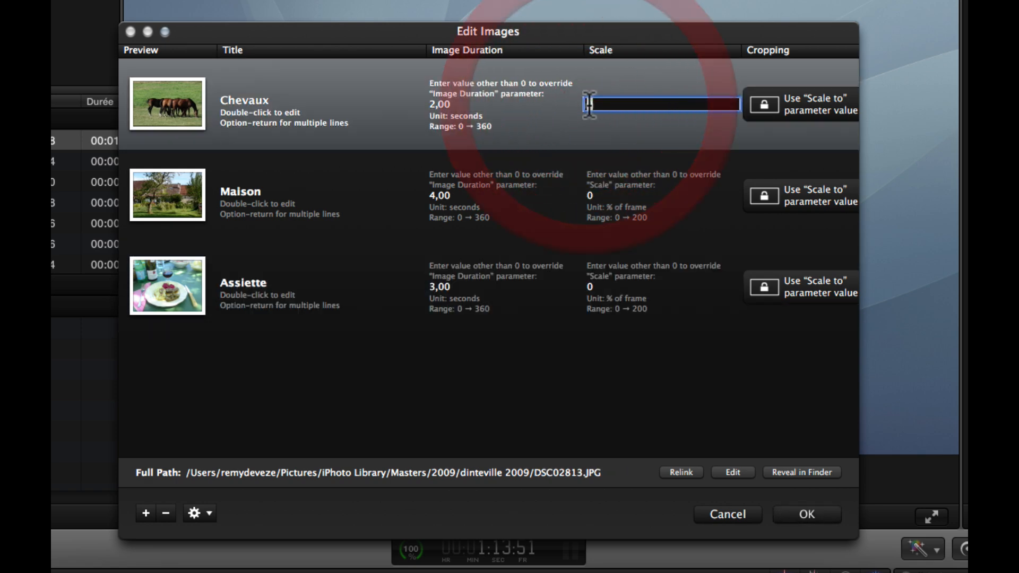
pyautogui.write('80')
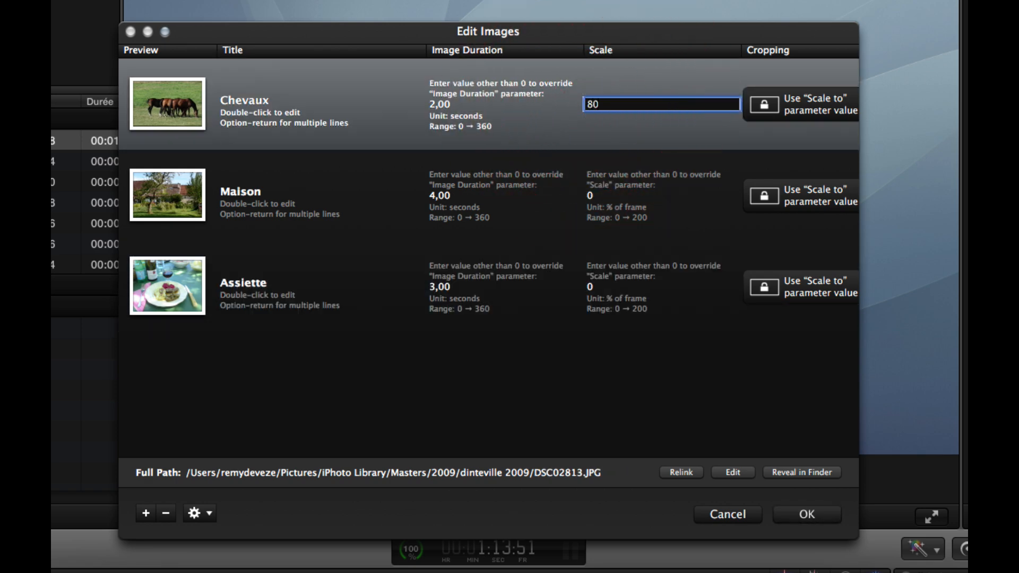
pyautogui.doubleClick(595, 194)
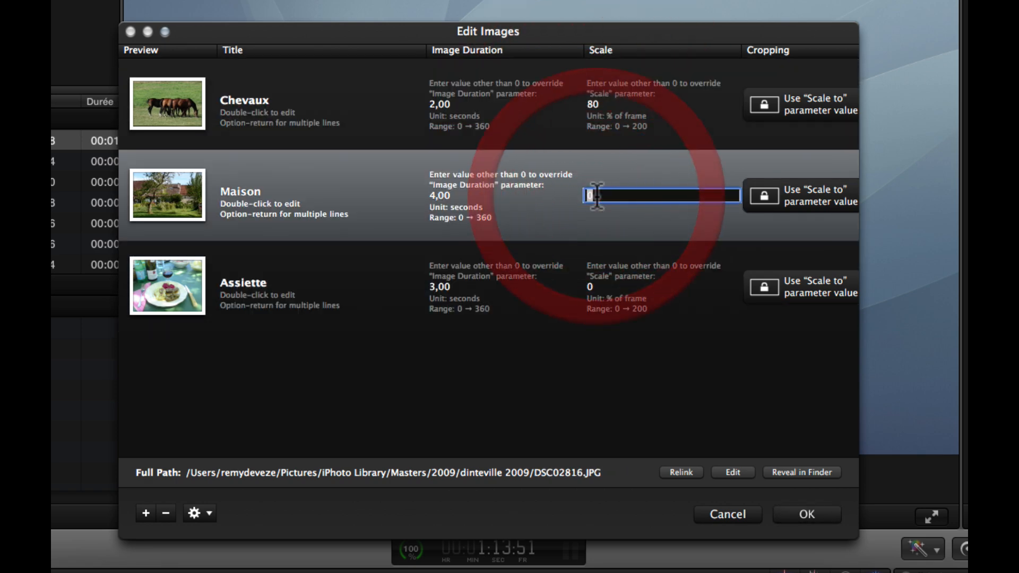
pyautogui.write('100')
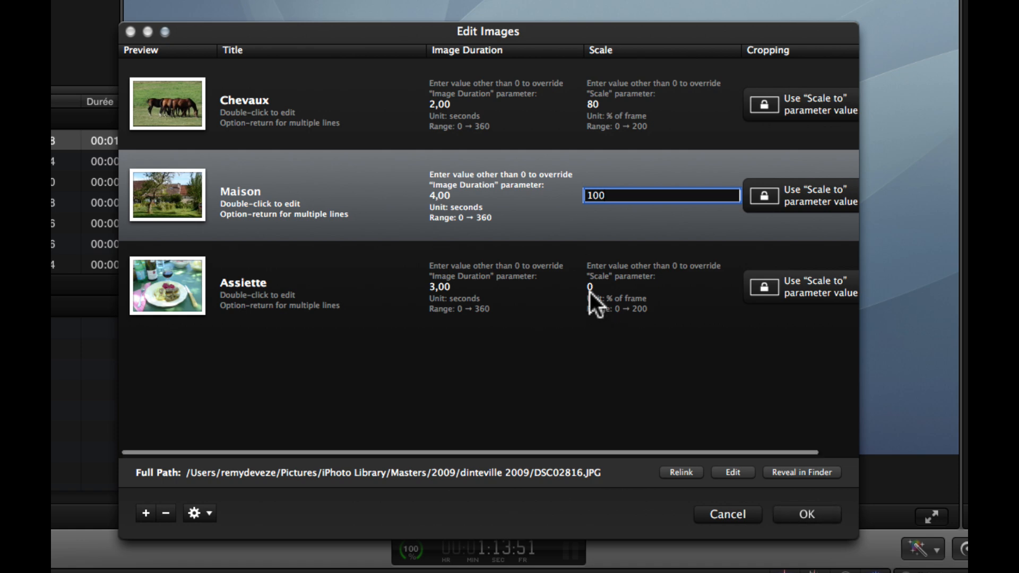
pyautogui.doubleClick(590, 292)
pyautogui.write('120')
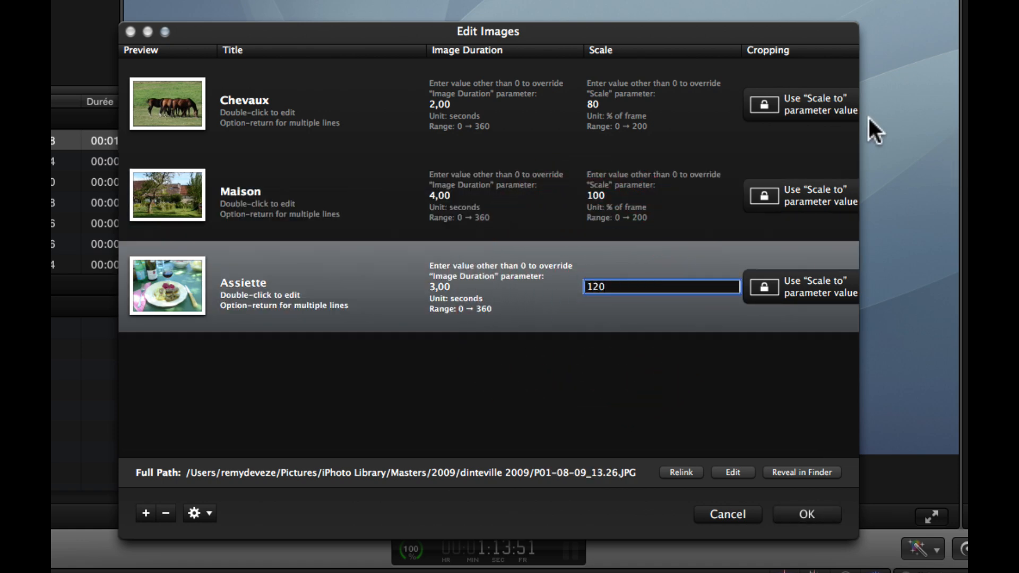
# Step: Set the cropping of all three pictures to Scale to Fit Frame and accept the image edits
pyautogui.click(796, 102)
pyautogui.click(823, 132)
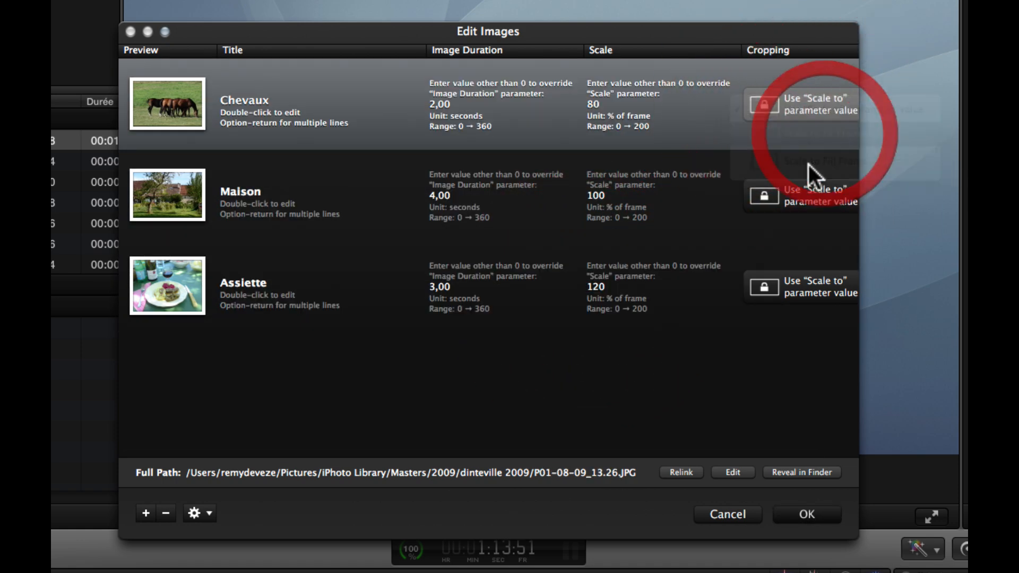
pyautogui.click(787, 194)
pyautogui.click(787, 225)
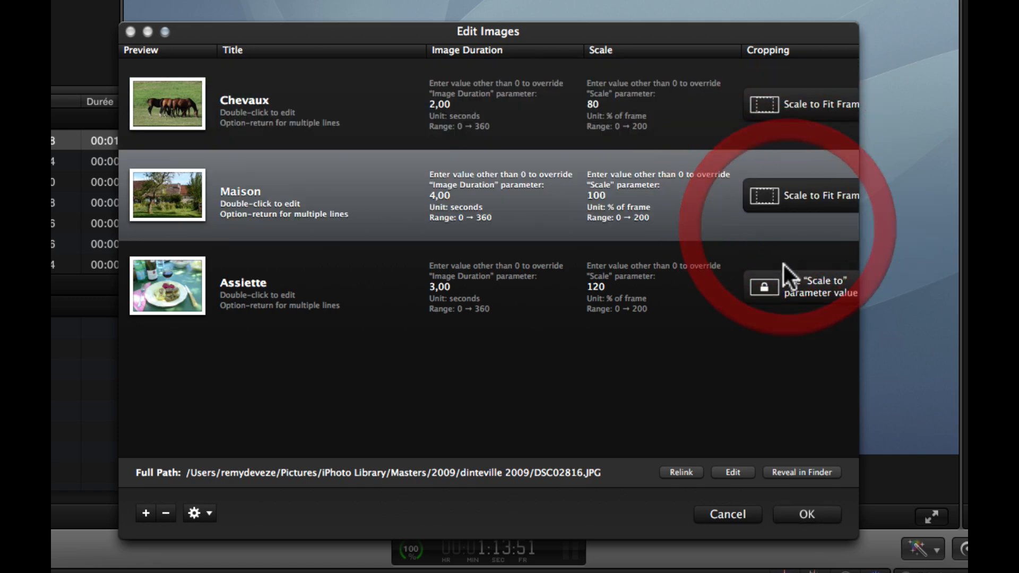
pyautogui.click(776, 280)
pyautogui.click(789, 317)
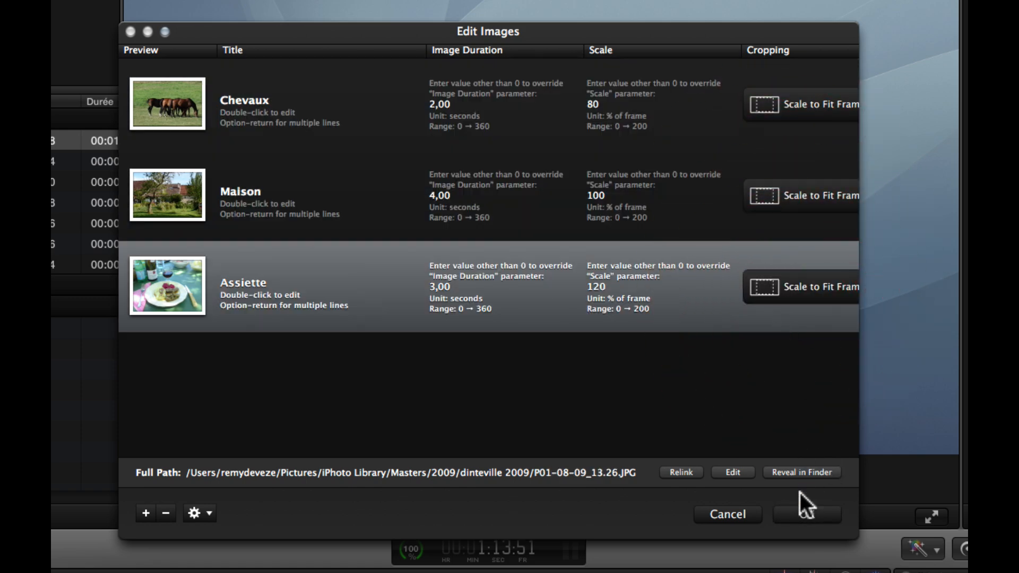
pyautogui.click(804, 513)
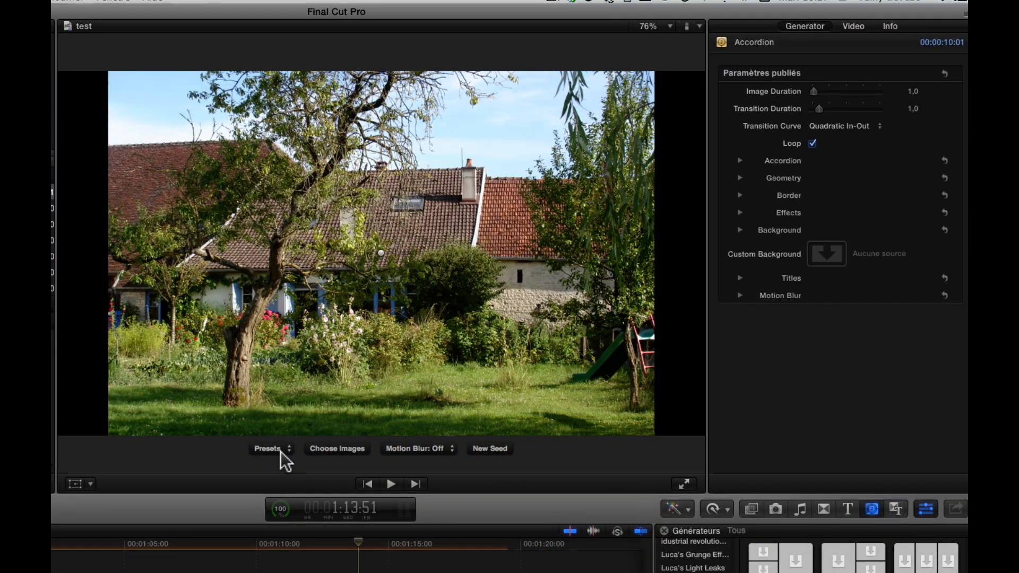
# Step: Apply the built-in B&W Photography preset to the Accordion clip and play the result from the clip's start
pyautogui.click(271, 449)
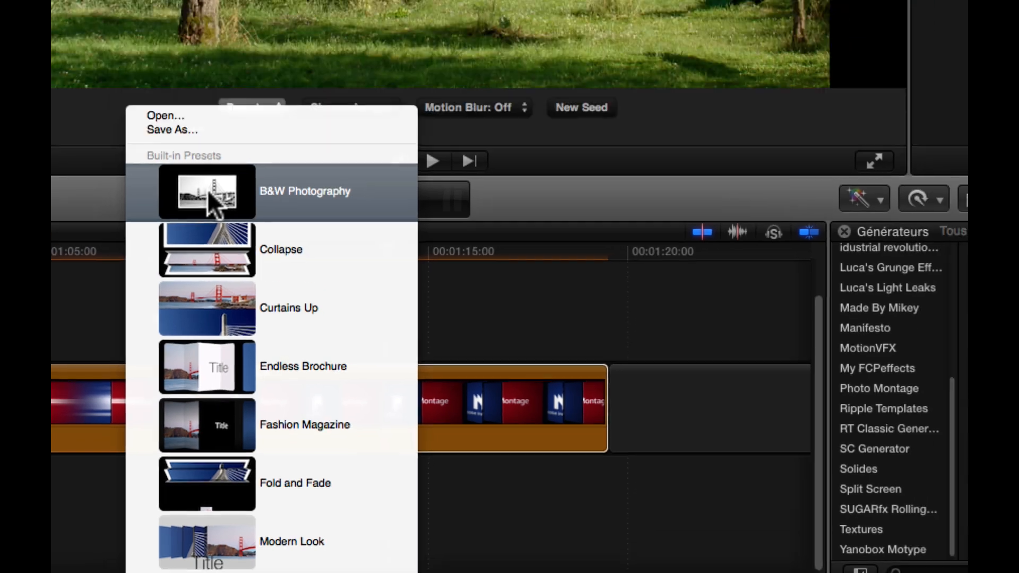
pyautogui.click(201, 102)
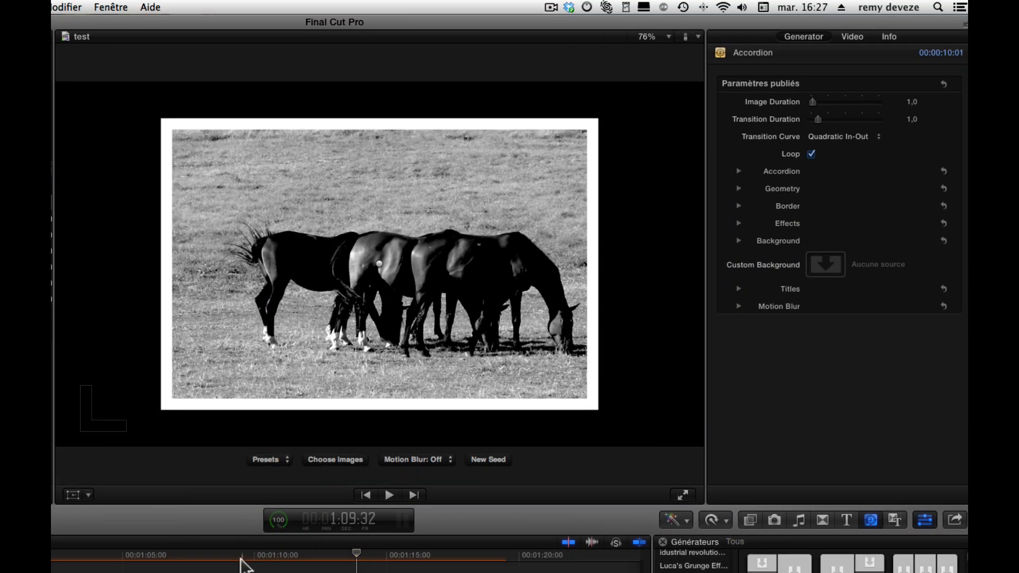
pyautogui.press('space')
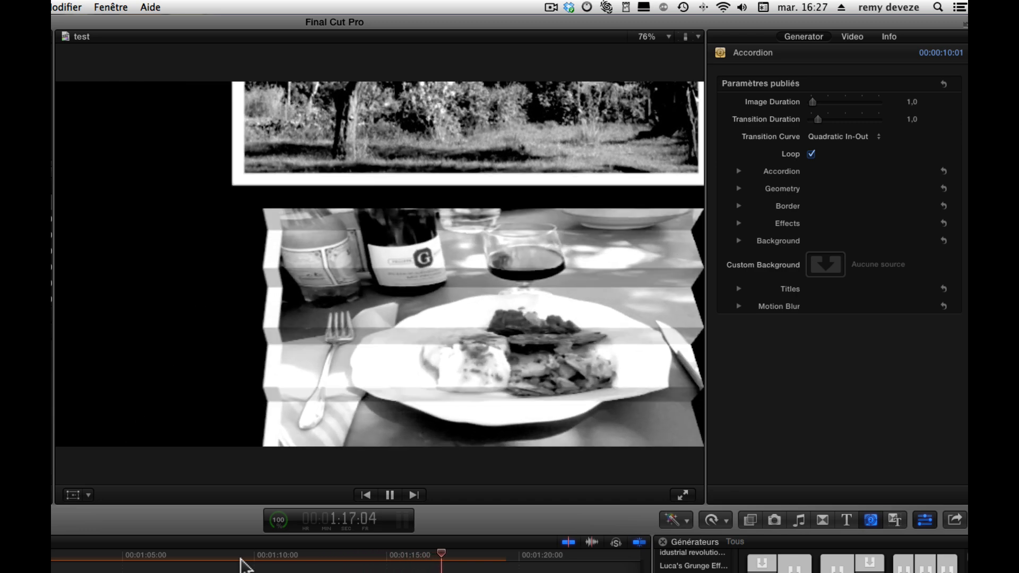
pyautogui.press('space')
# Step: Apply the built-in Collapse preset to the Accordion clip and play the result from the clip's start
pyautogui.click(273, 466)
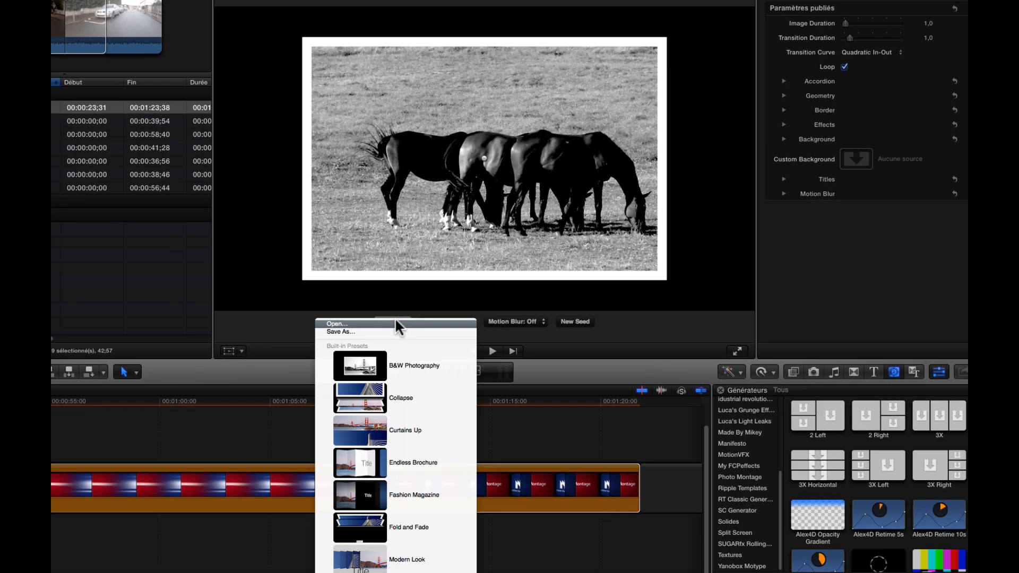
pyautogui.click(375, 402)
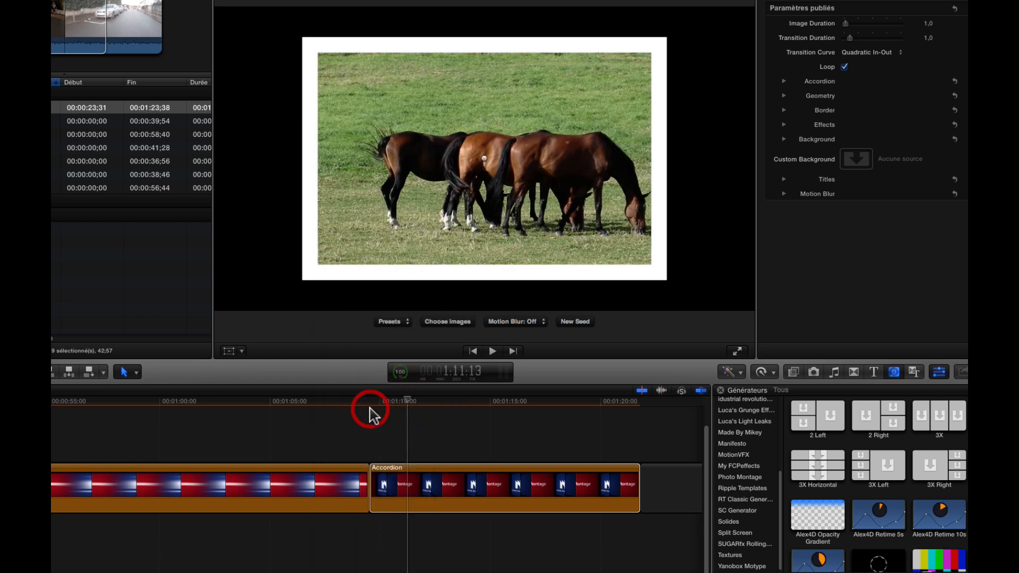
pyautogui.click(370, 413)
pyautogui.press('space')
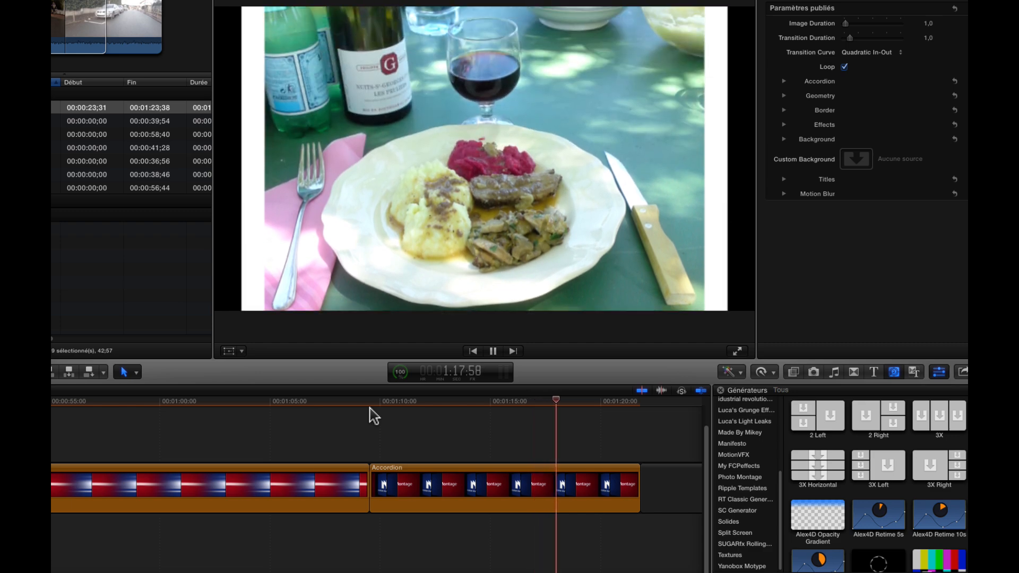
pyautogui.press('space')
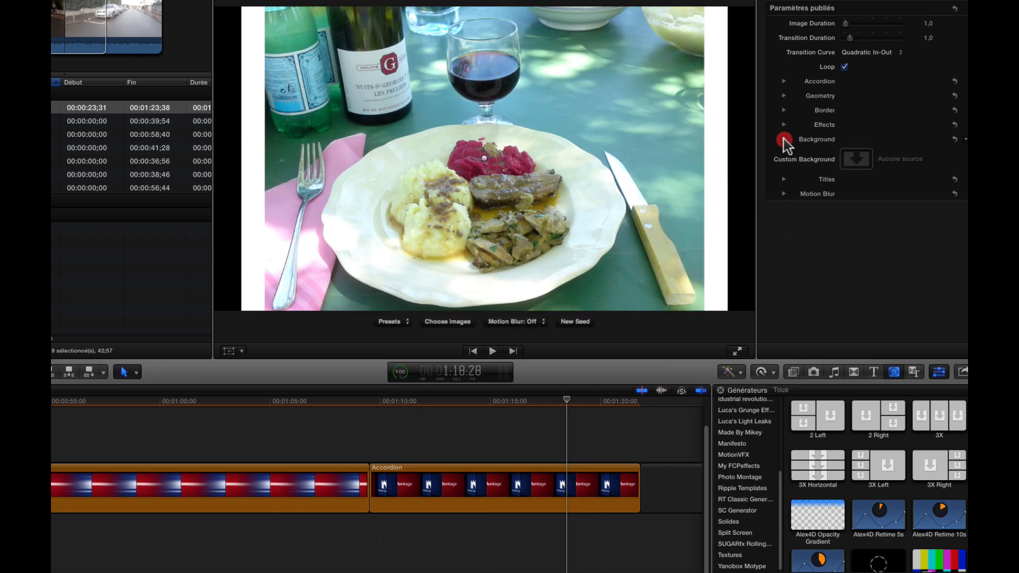
# Step: Set the Accordion background to Solid Color and give it a muted golden-yellow color
pyautogui.click(784, 140)
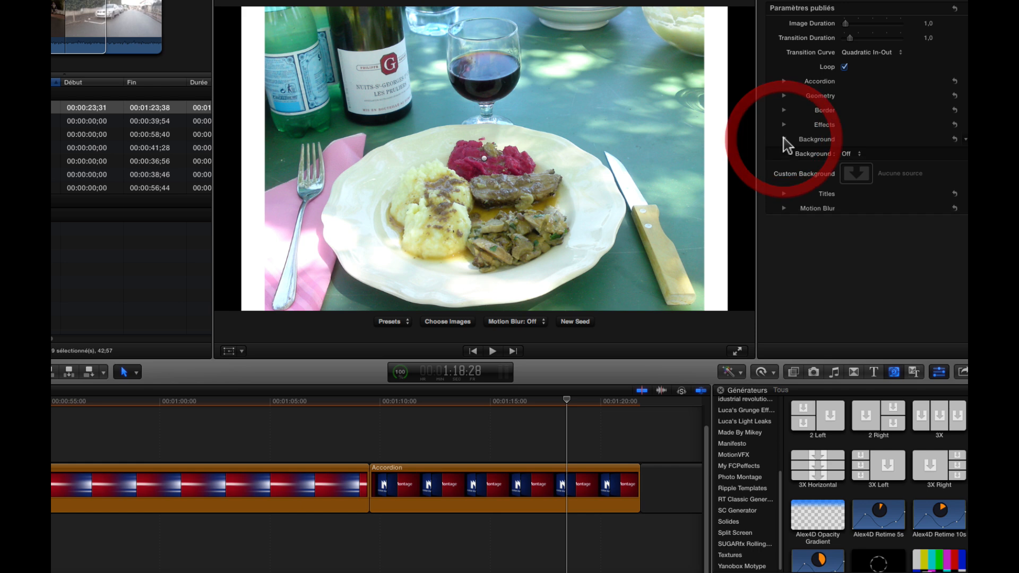
pyautogui.click(861, 157)
pyautogui.click(876, 168)
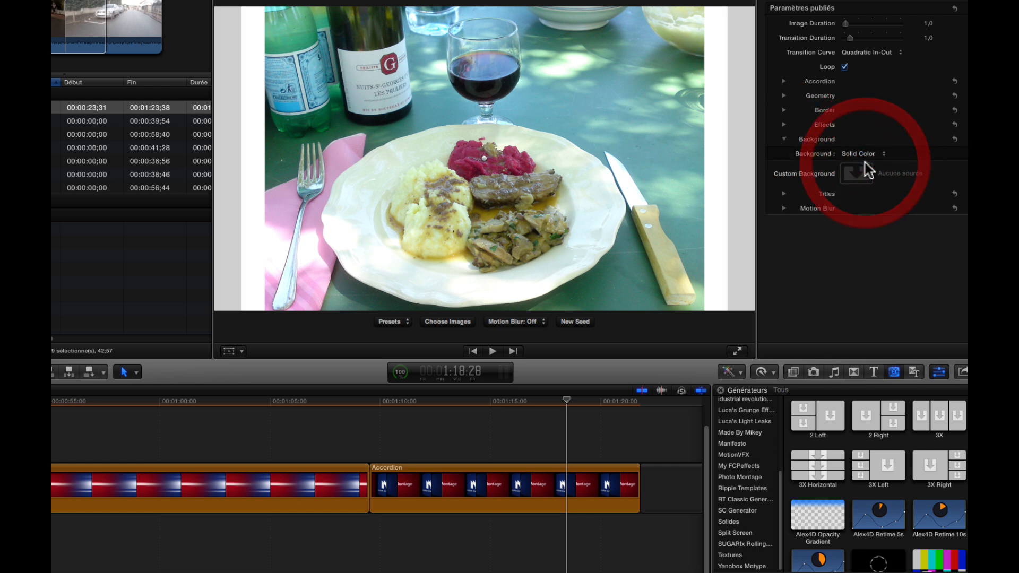
pyautogui.click(851, 169)
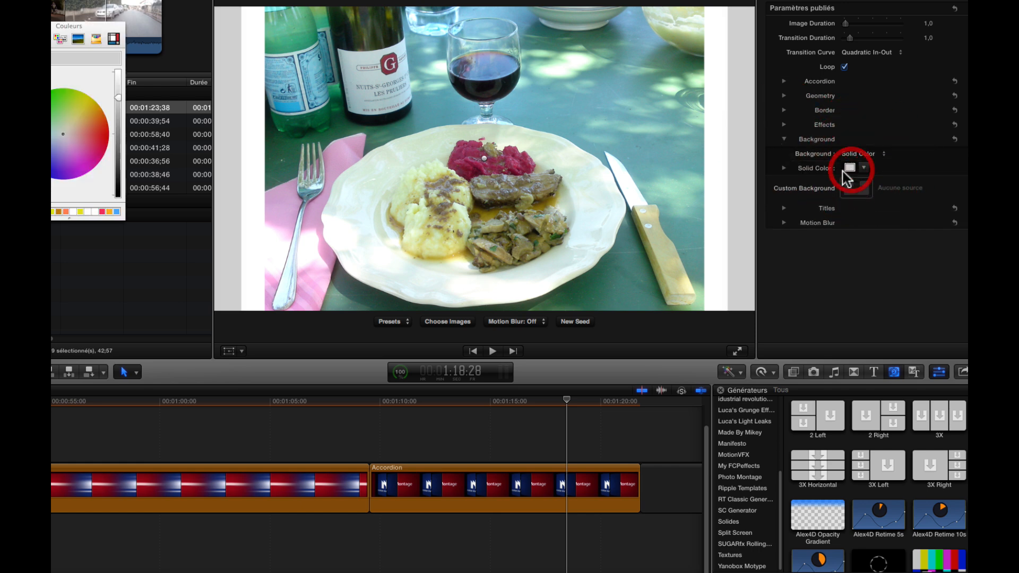
pyautogui.moveTo(62, 138); pyautogui.dragTo(80, 123)
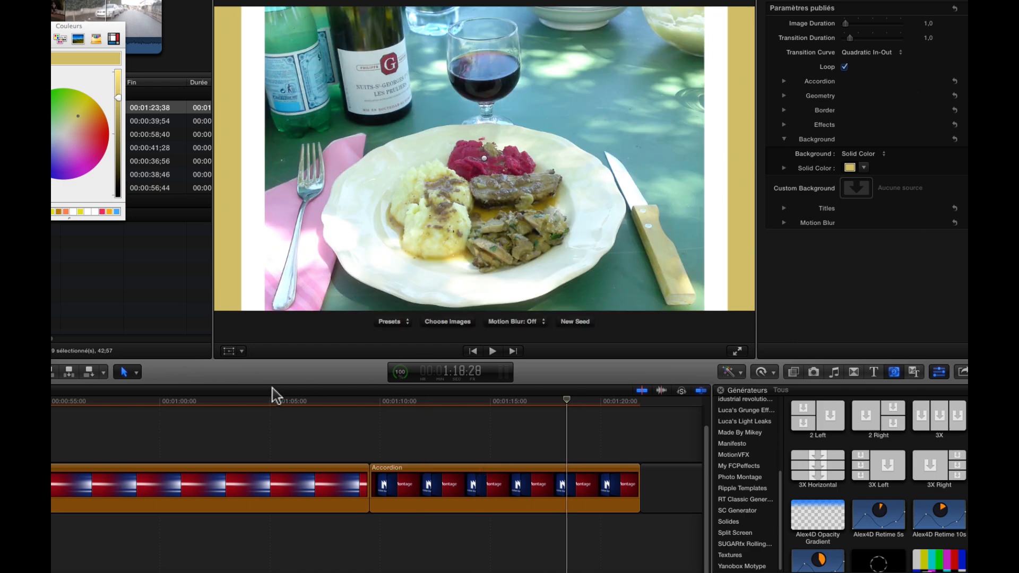
# Step: Apply the built-in Curtains Up preset to the Accordion clip and play it from the clip's start
pyautogui.click(393, 321)
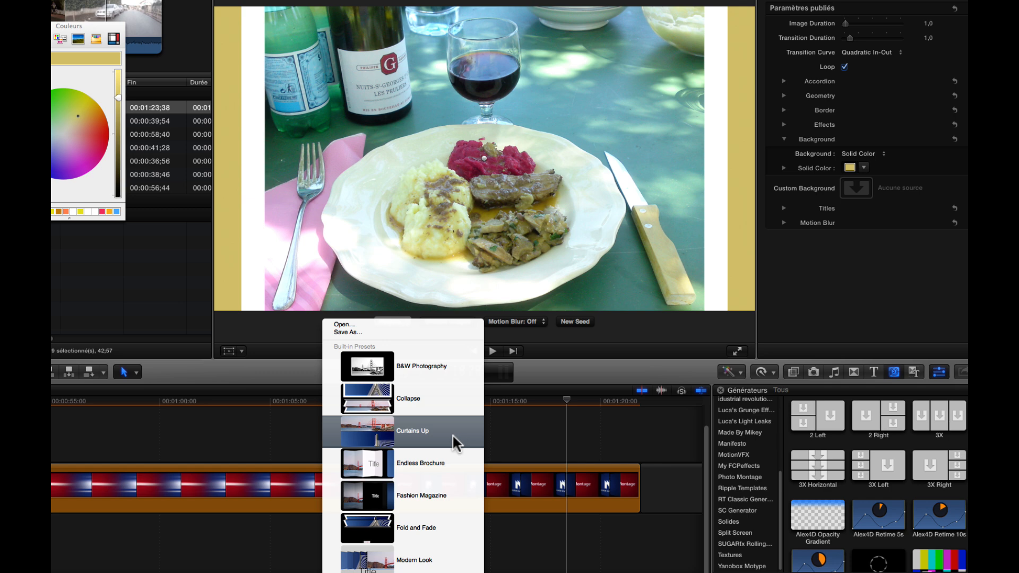
pyautogui.click(374, 431)
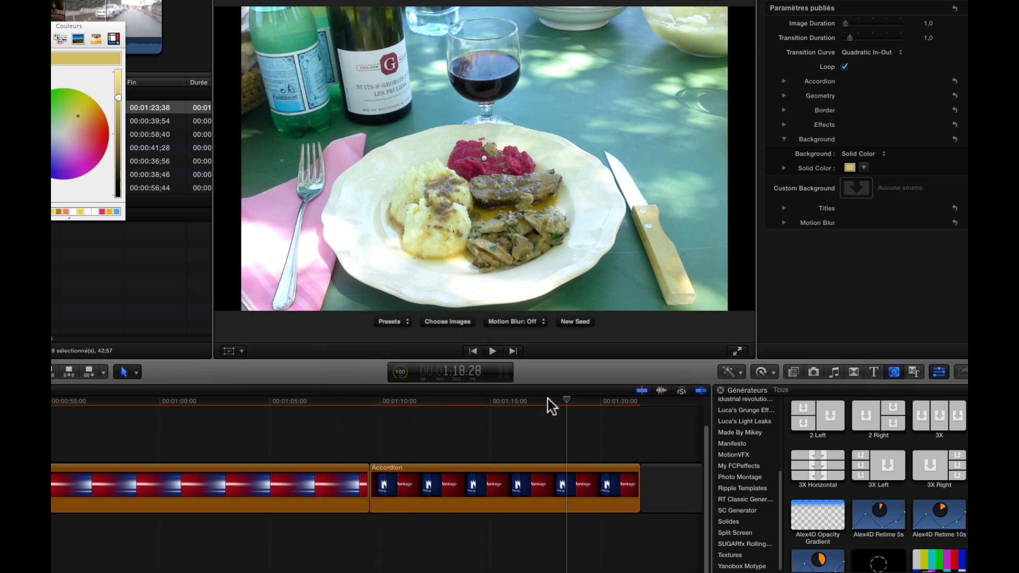
pyautogui.click(371, 402)
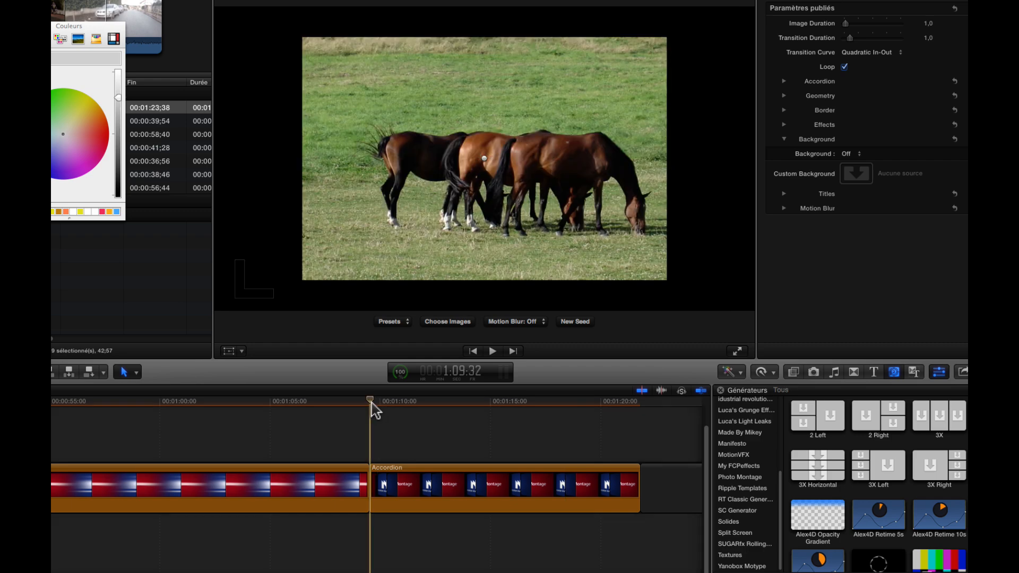
pyautogui.press('space')
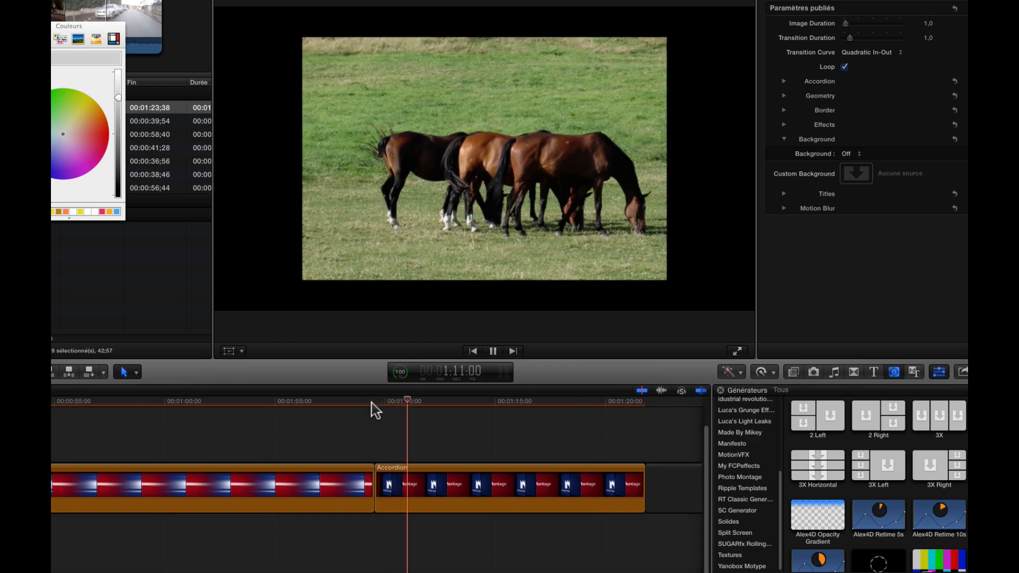